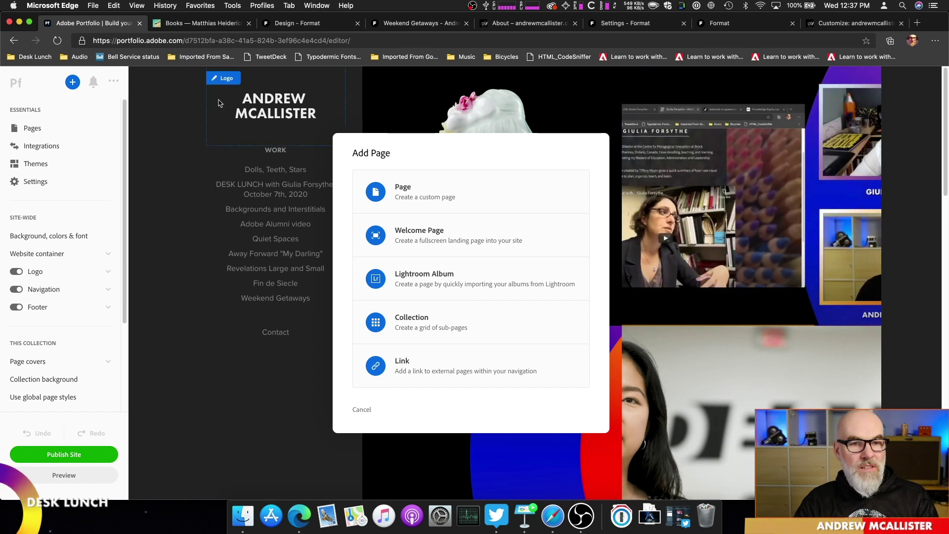
# Dismiss the Add Page dialog and open the Behance profile's videos page in a new browser tab
pyautogui.click(155, 97)
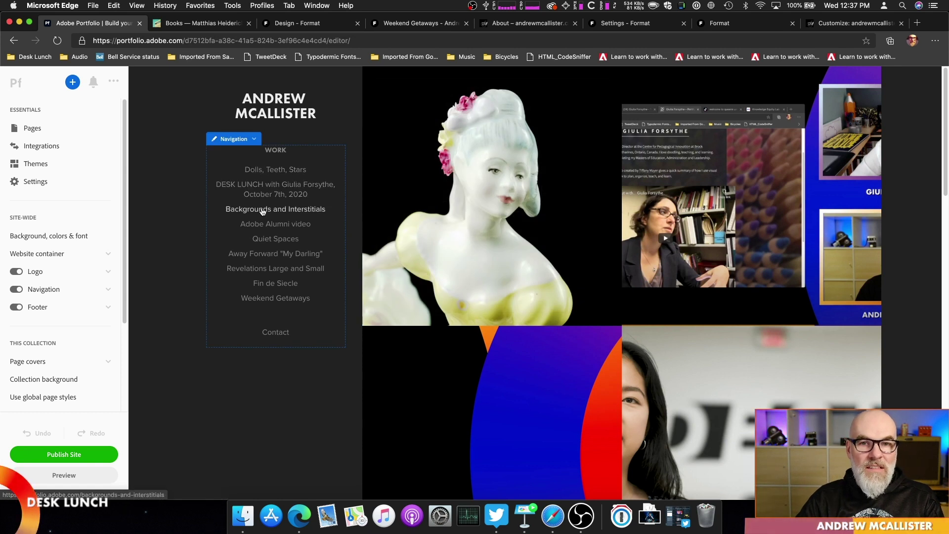
pyautogui.click(193, 24)
pyautogui.press('super+t')
pyautogui.write('beh')
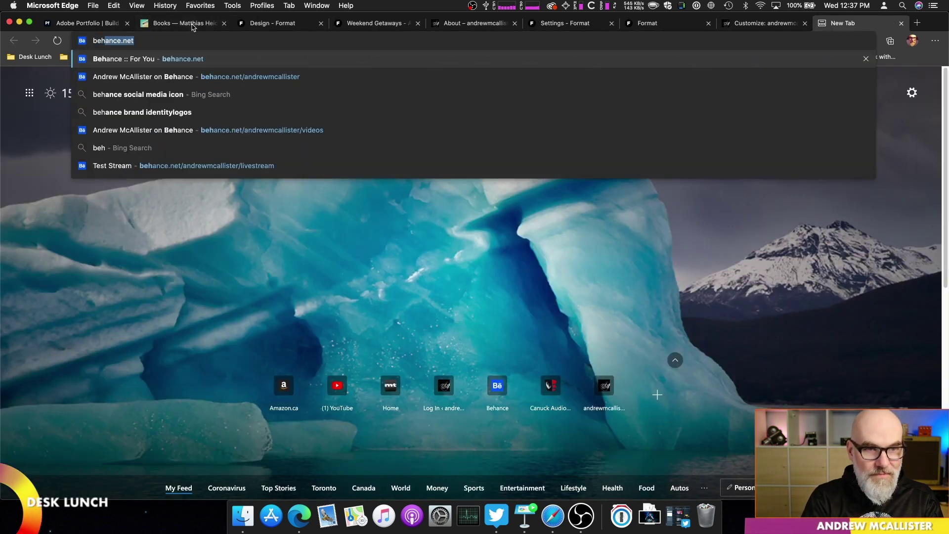
pyautogui.press('Down')
pyautogui.press('Down')
pyautogui.press('Down')
pyautogui.press('Down')
pyautogui.press('Return')
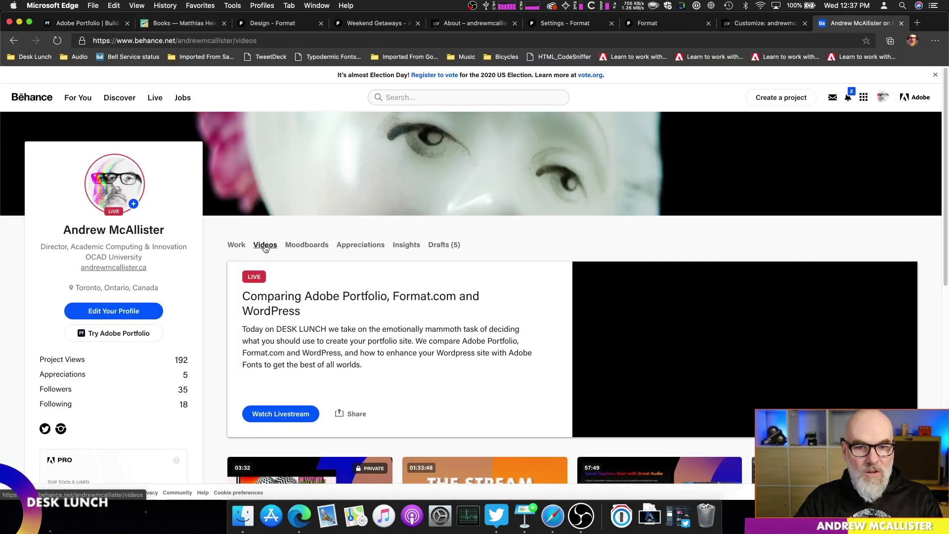
# Review the videos on the Behance profile, followed by its published work projects
pyautogui.scroll(-5, 266, 233)
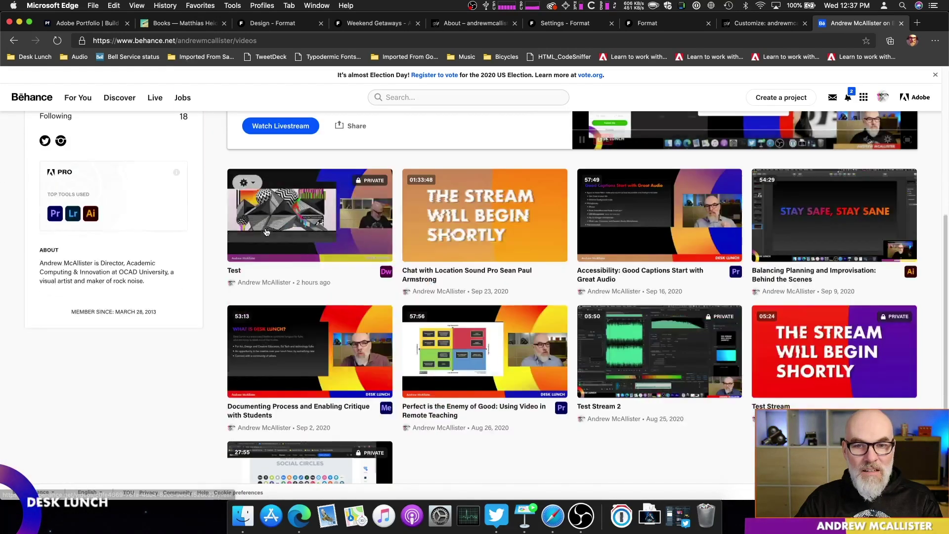
pyautogui.scroll(10, 277, 230)
pyautogui.click(236, 246)
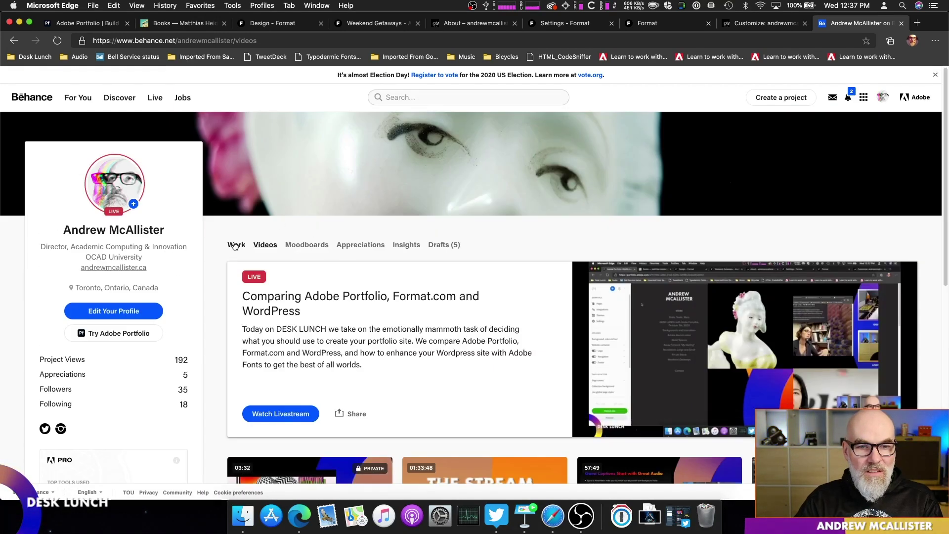
pyautogui.scroll(-4, 637, 307)
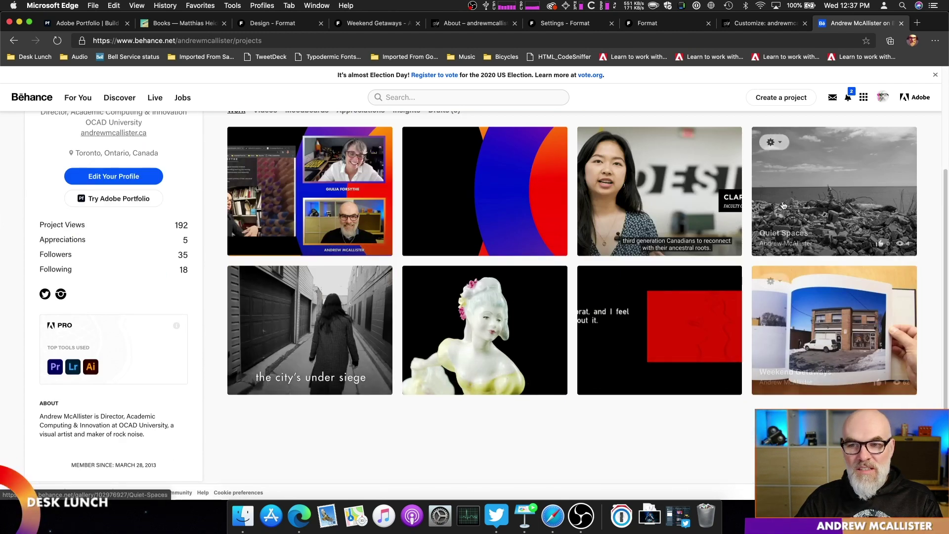
# Return to the Adobe Portfolio editor and look over the Dolls, Teeth, Stars page
pyautogui.click(87, 23)
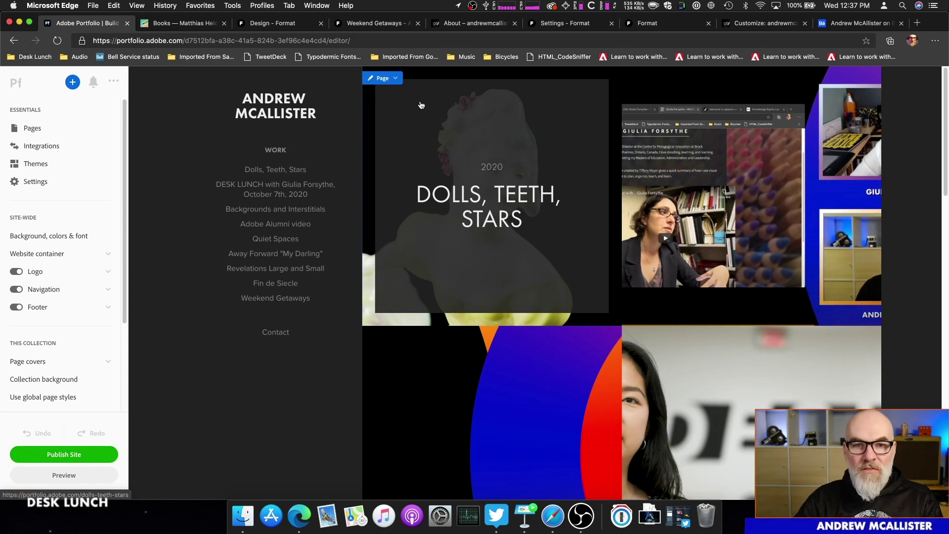
pyautogui.click(481, 178)
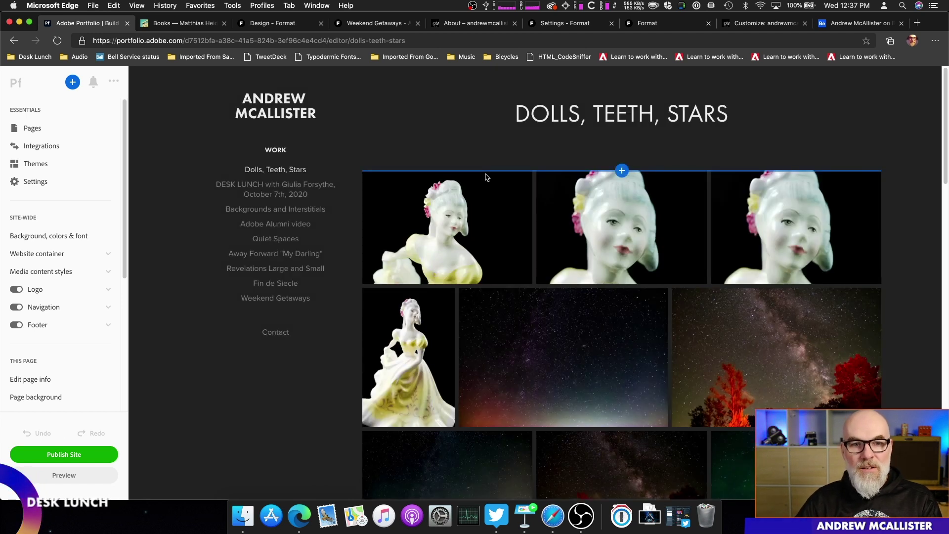
pyautogui.scroll(-3, 597, 333)
pyautogui.scroll(3, 598, 333)
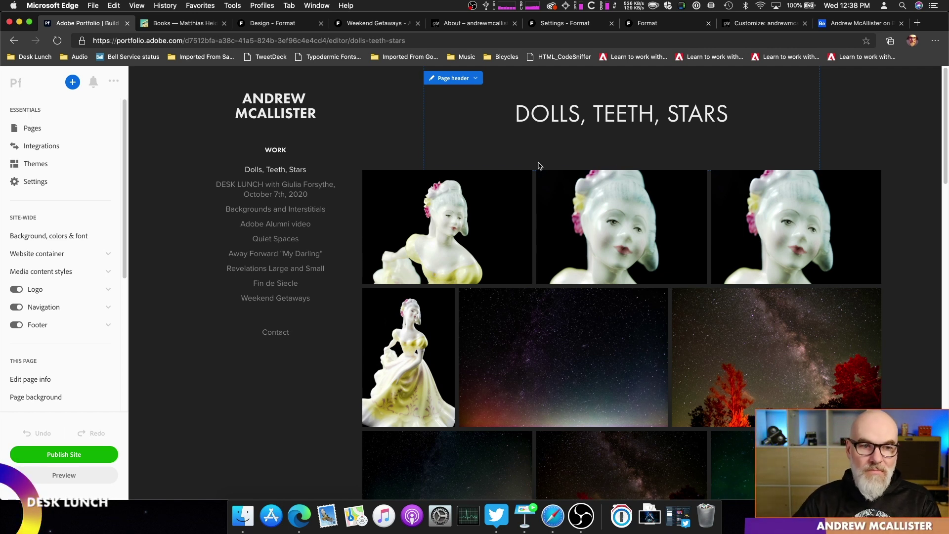
# Import the Gradex 2018 album through the Adobe Lightroom integration as a new portfolio page
pyautogui.moveTo(124, 243)
pyautogui.mouseDown()
pyautogui.moveTo(125, 376)
pyautogui.moveTo(124, 245)
pyautogui.mouseUp()
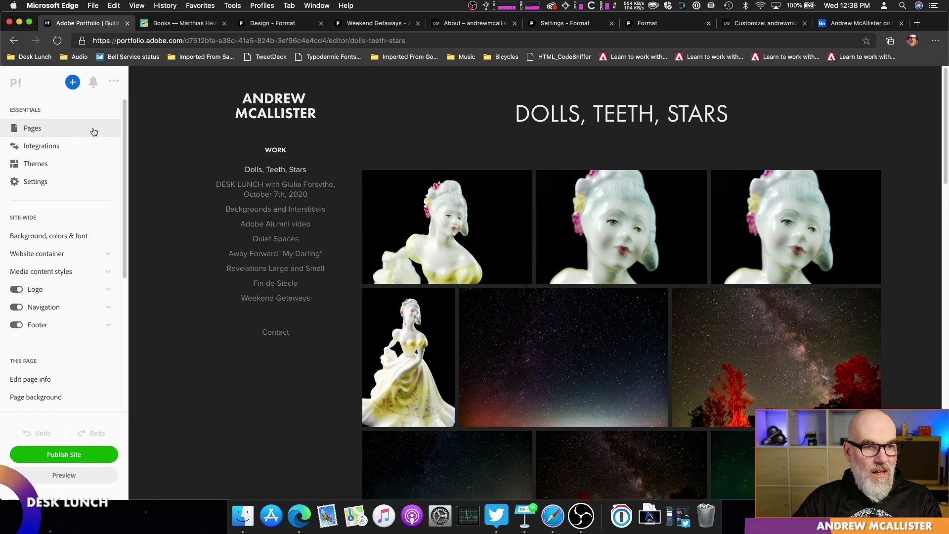
pyautogui.click(93, 144)
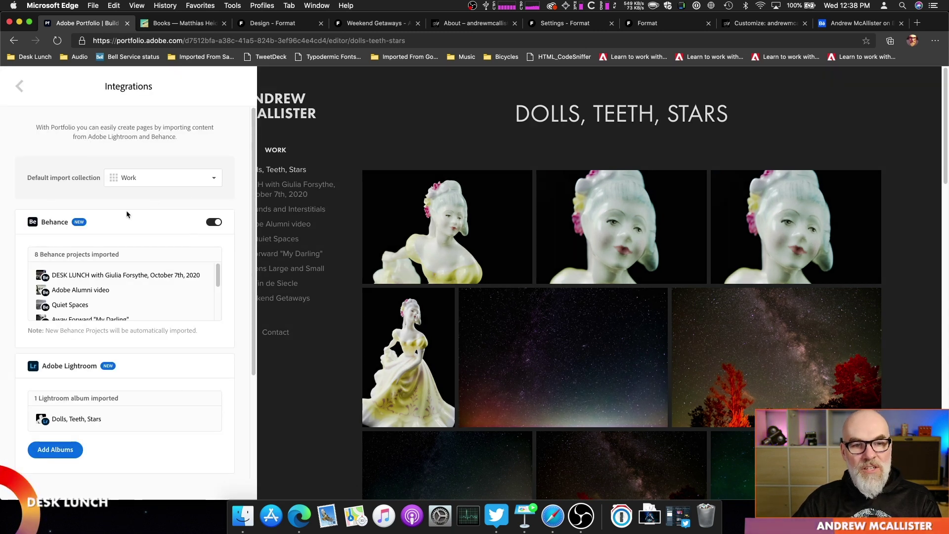
pyautogui.moveTo(218, 274)
pyautogui.mouseDown()
pyautogui.moveTo(218, 302)
pyautogui.moveTo(215, 259)
pyautogui.mouseUp()
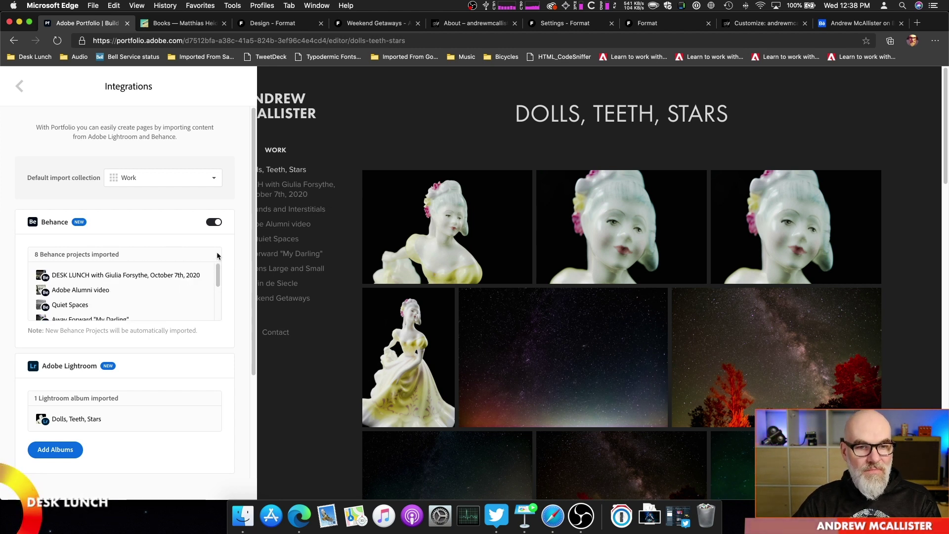
pyautogui.moveTo(255, 224); pyautogui.dragTo(255, 310)
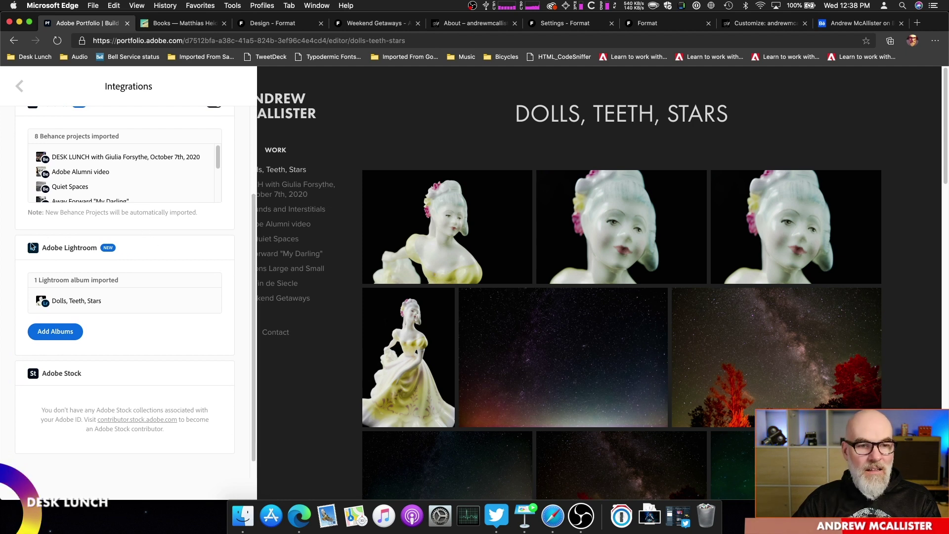
pyautogui.click(71, 338)
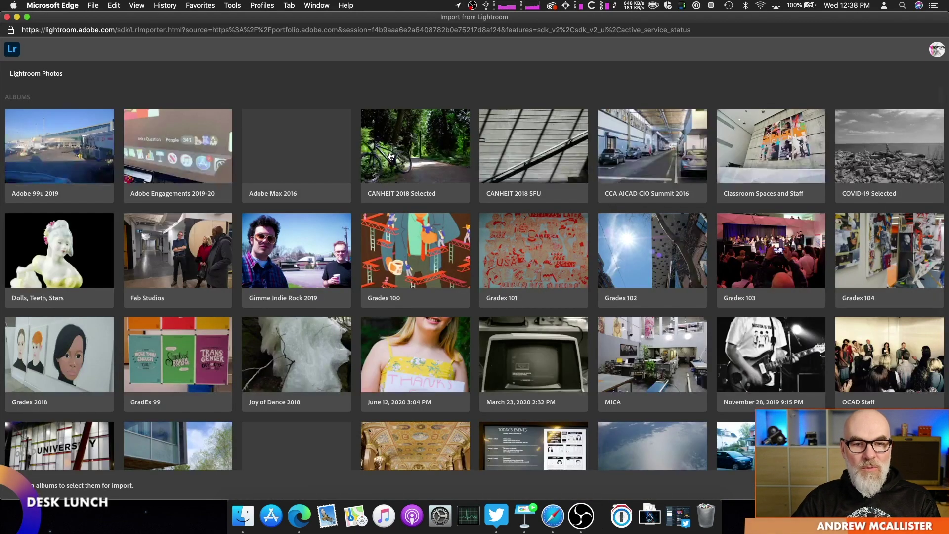
pyautogui.scroll(-5, 387, 154)
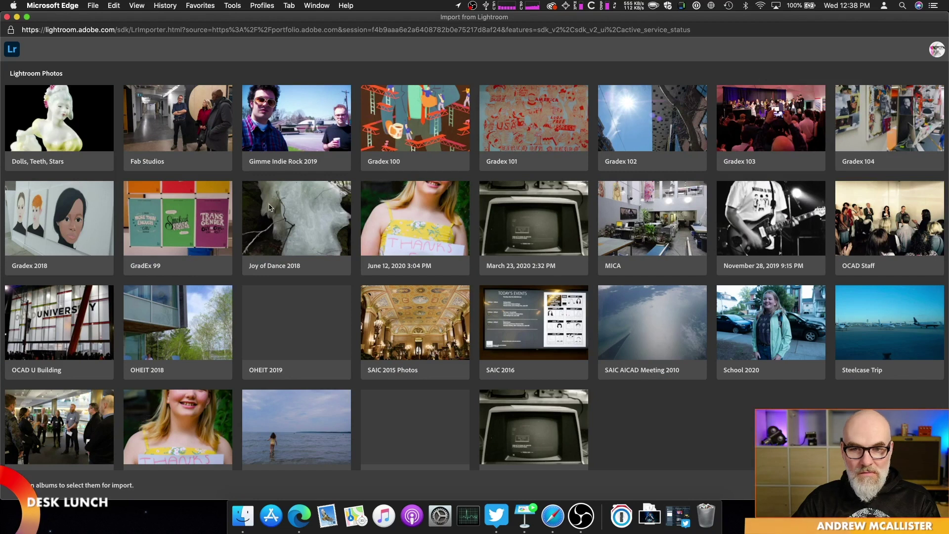
pyautogui.scroll(1, 672, 332)
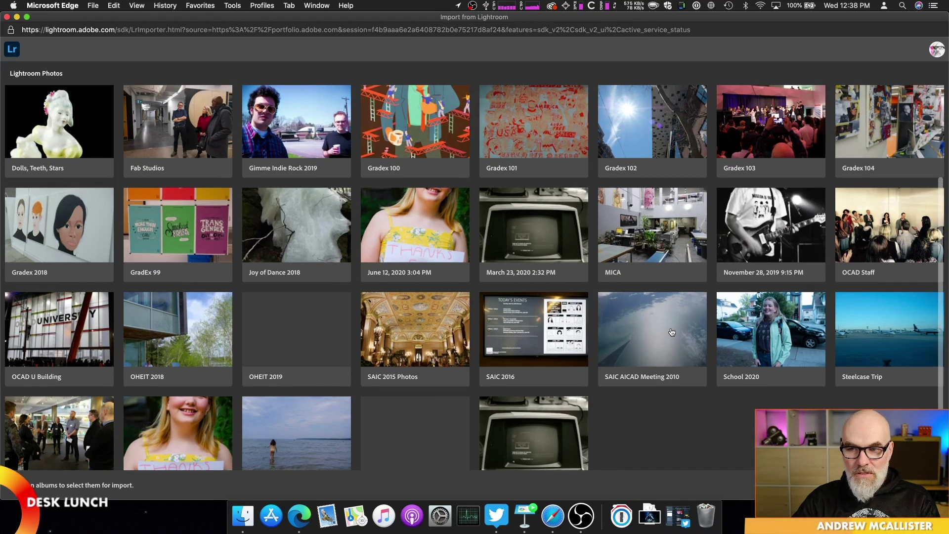
pyautogui.scroll(-1, 672, 331)
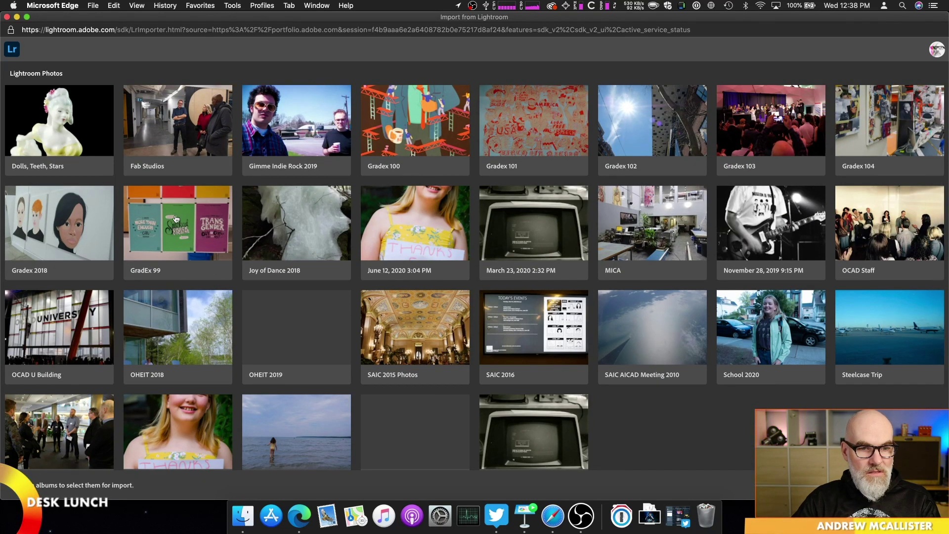
pyautogui.click(74, 235)
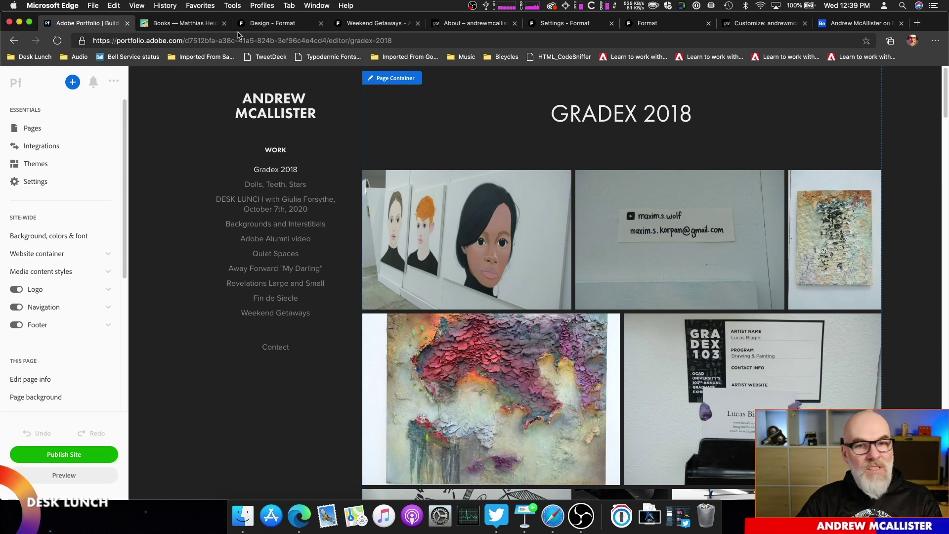
# Look through the photographer's Books page on the example website and advance the second book's image gallery
pyautogui.click(167, 25)
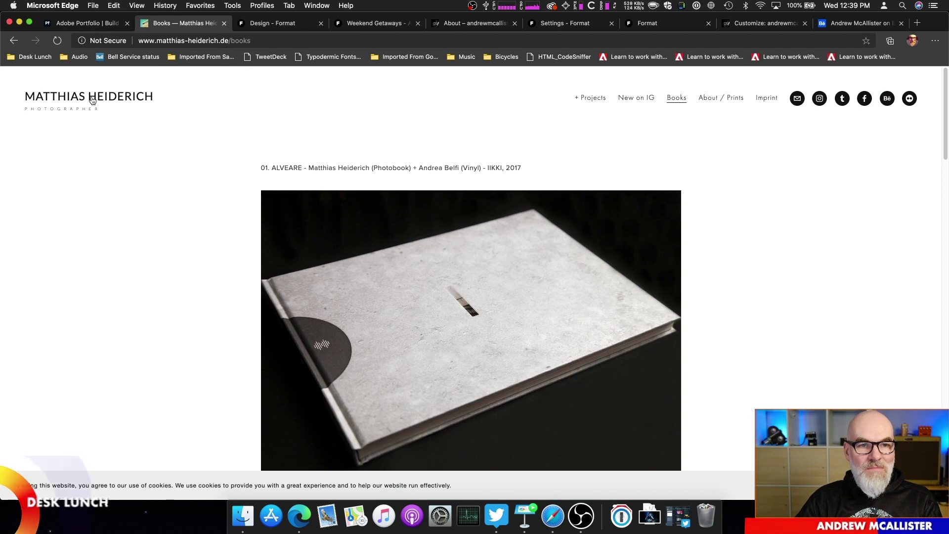
pyautogui.scroll(-15, 597, 259)
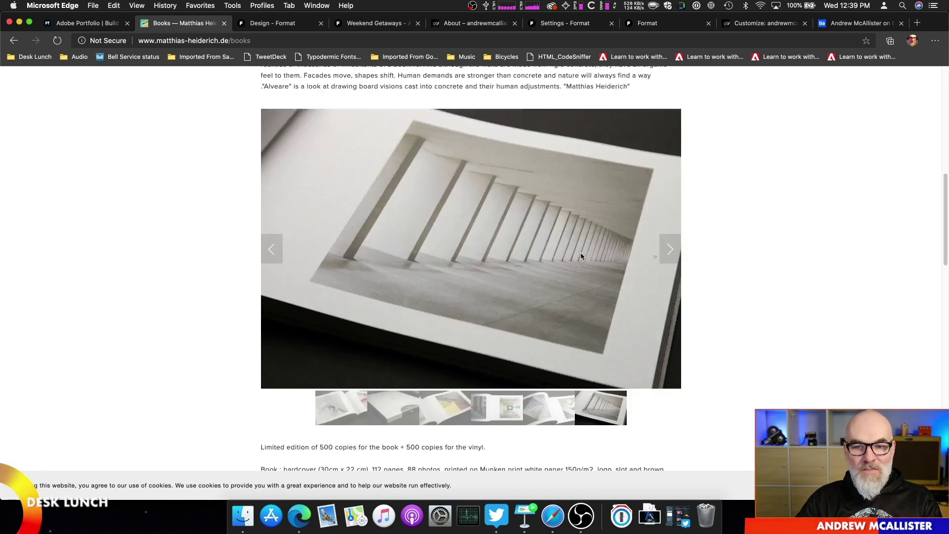
pyautogui.scroll(-8, 499, 220)
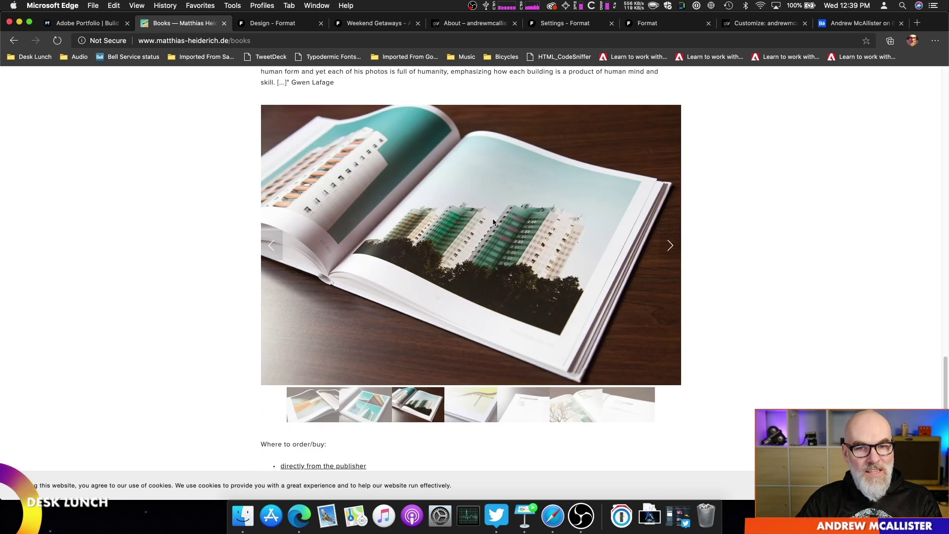
pyautogui.click(670, 245)
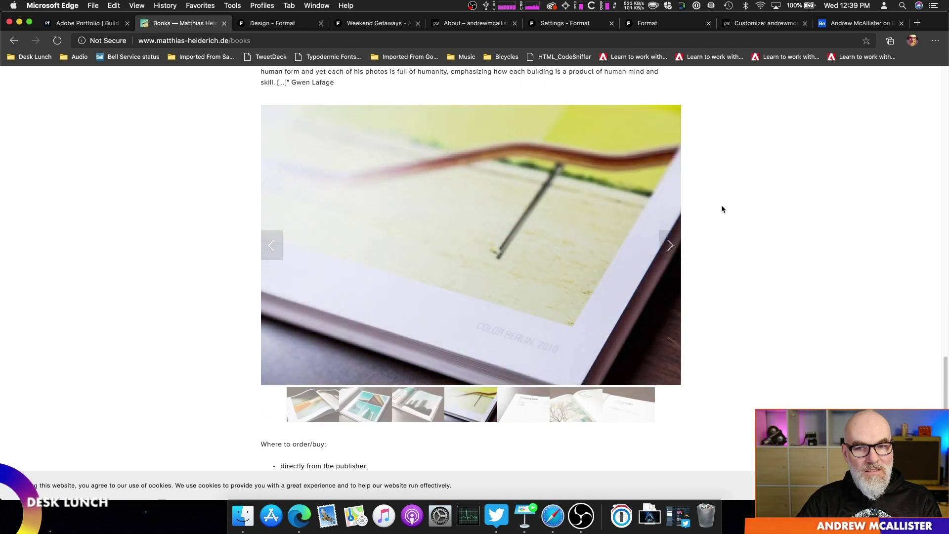
pyautogui.scroll(-6, 574, 223)
pyautogui.scroll(20, 568, 239)
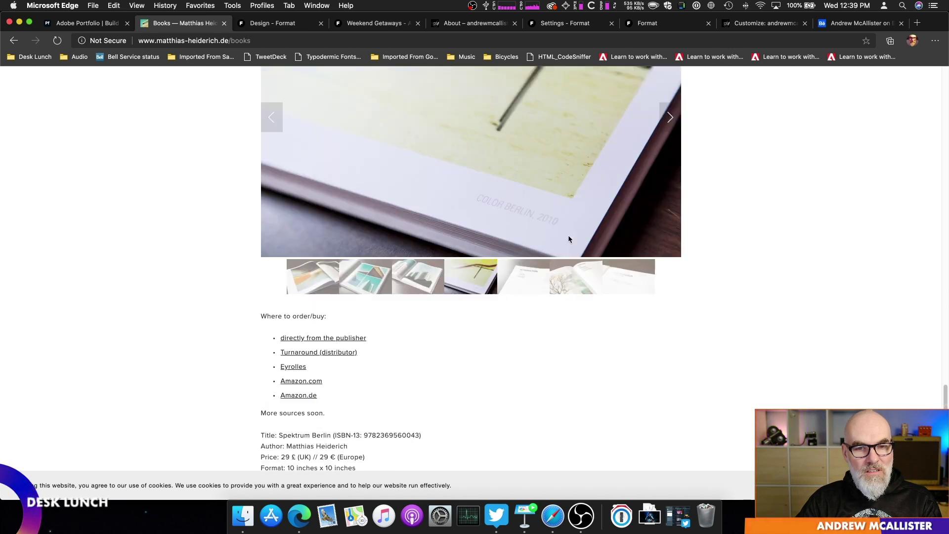
# Return to Adobe Portfolio and start a new site from the site manager
pyautogui.click(86, 23)
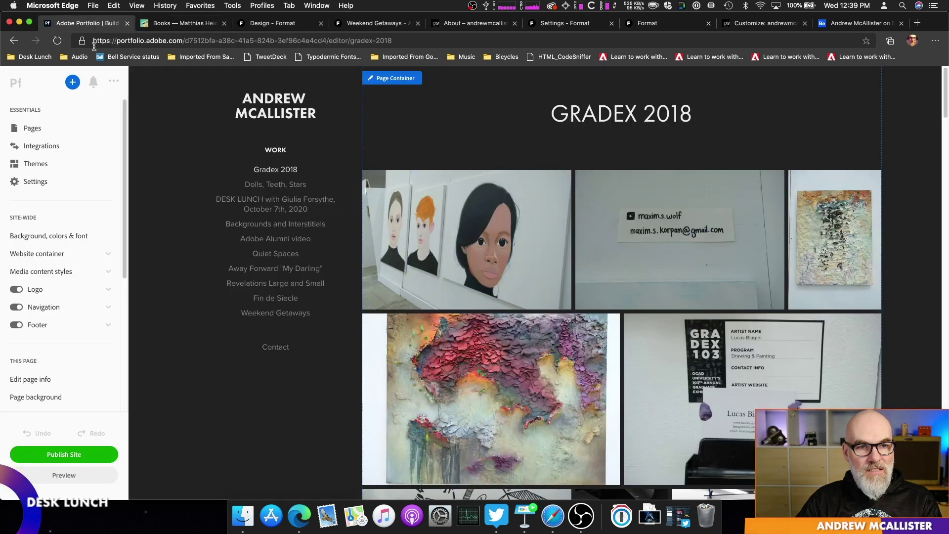
pyautogui.click(114, 82)
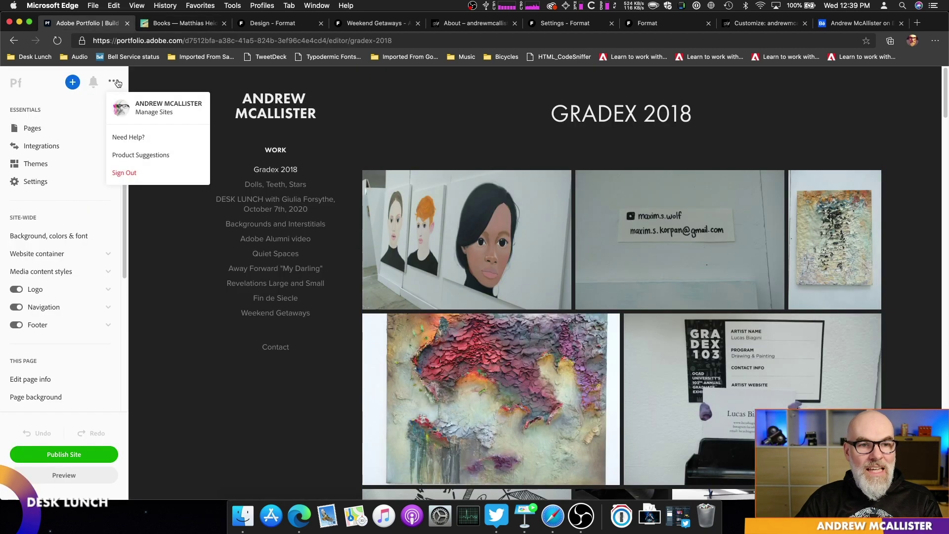
pyautogui.click(150, 109)
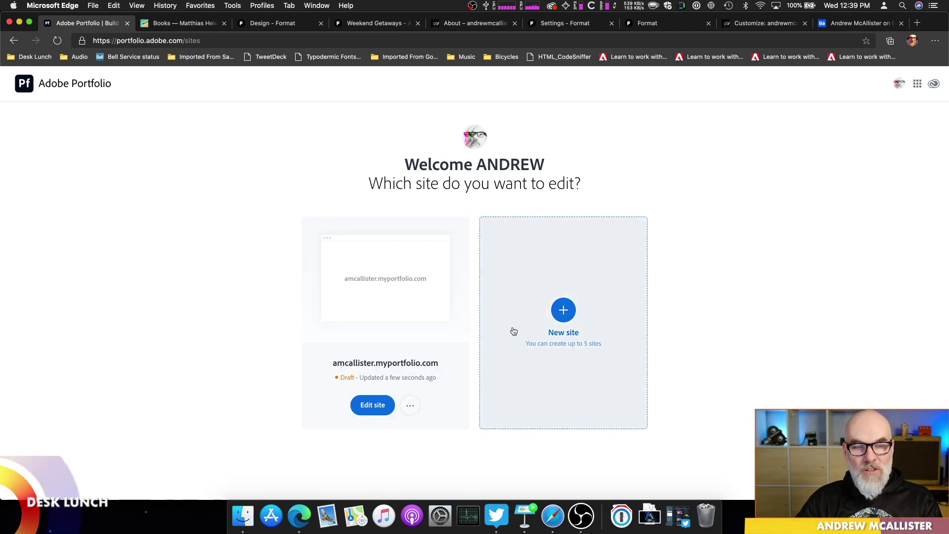
pyautogui.click(597, 326)
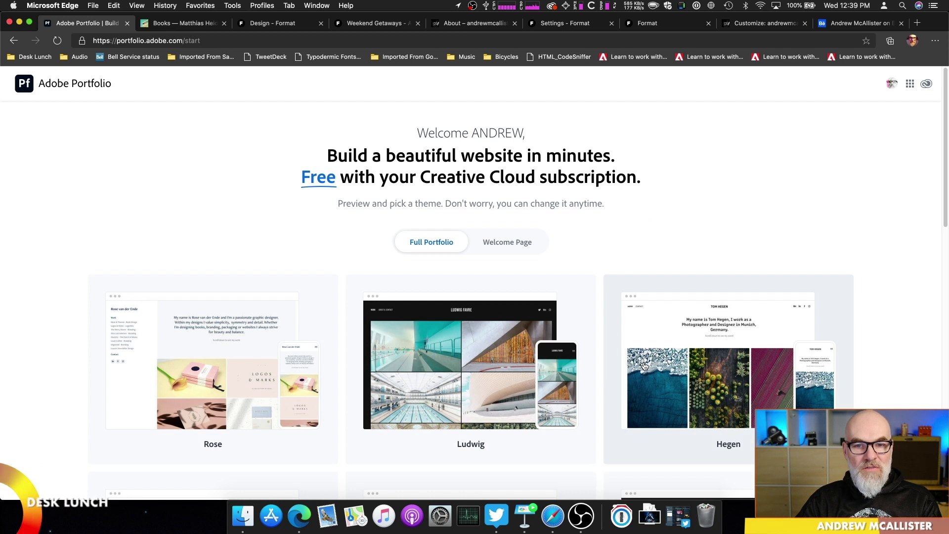
# Browse the Full Portfolio themes and preview the Mercedes theme's desktop layout
pyautogui.scroll(-3, 200, 183)
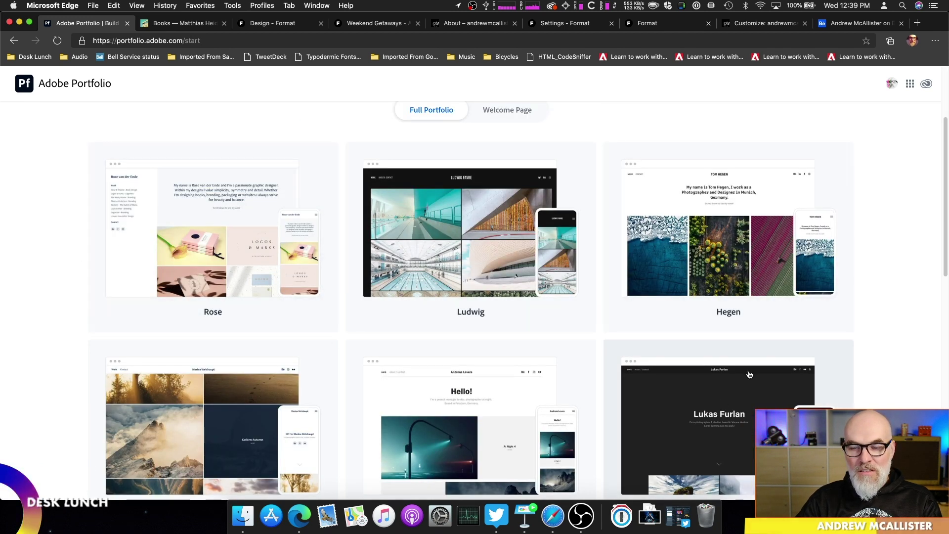
pyautogui.scroll(-3, 303, 331)
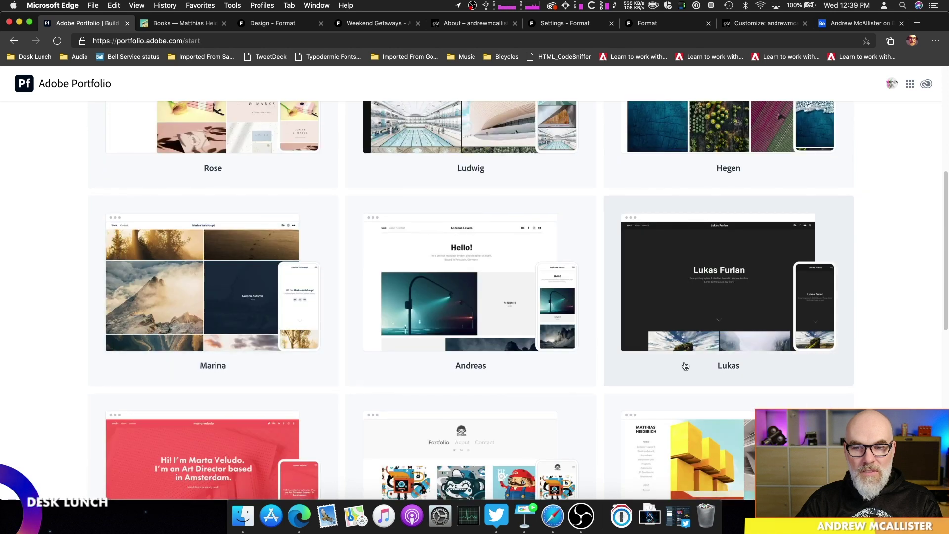
pyautogui.scroll(-5, 685, 366)
pyautogui.scroll(-3, 555, 345)
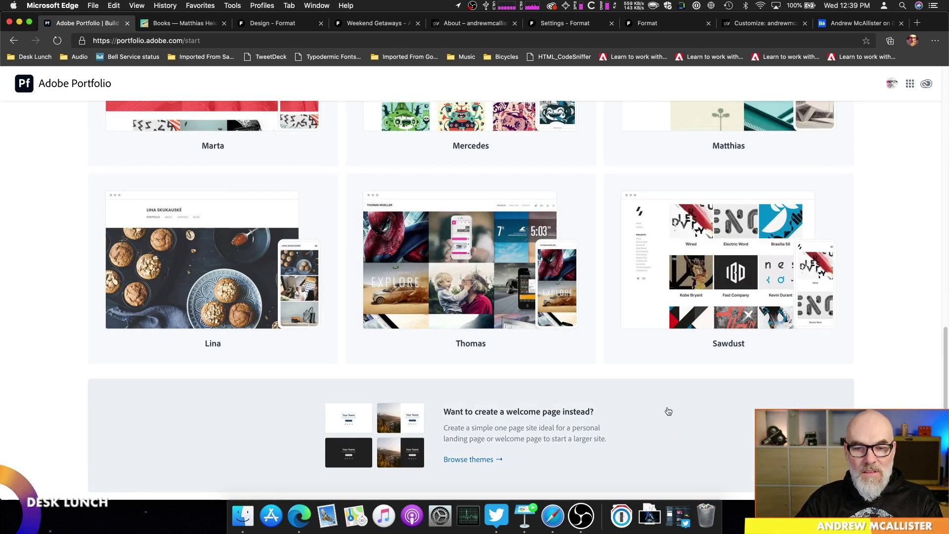
pyautogui.scroll(15, 666, 410)
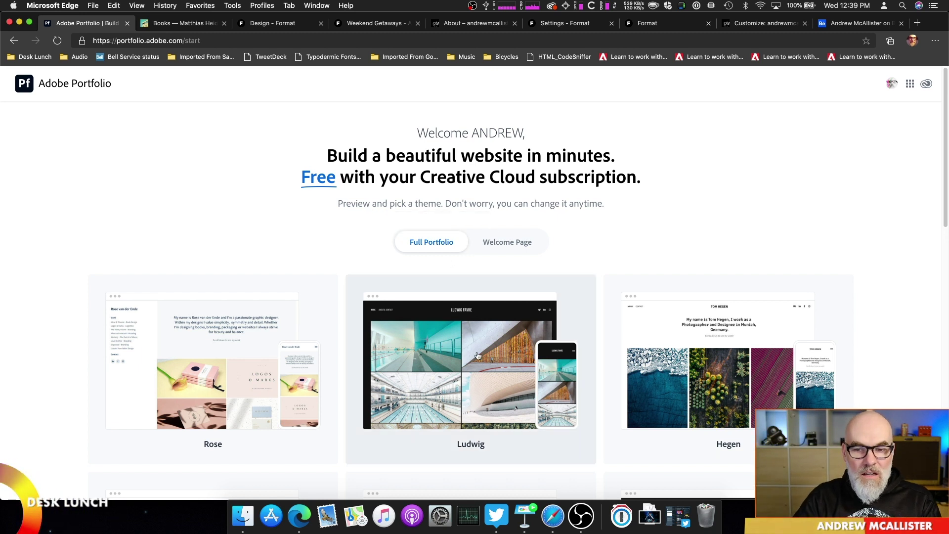
pyautogui.scroll(-6, 409, 267)
pyautogui.scroll(-3, 409, 268)
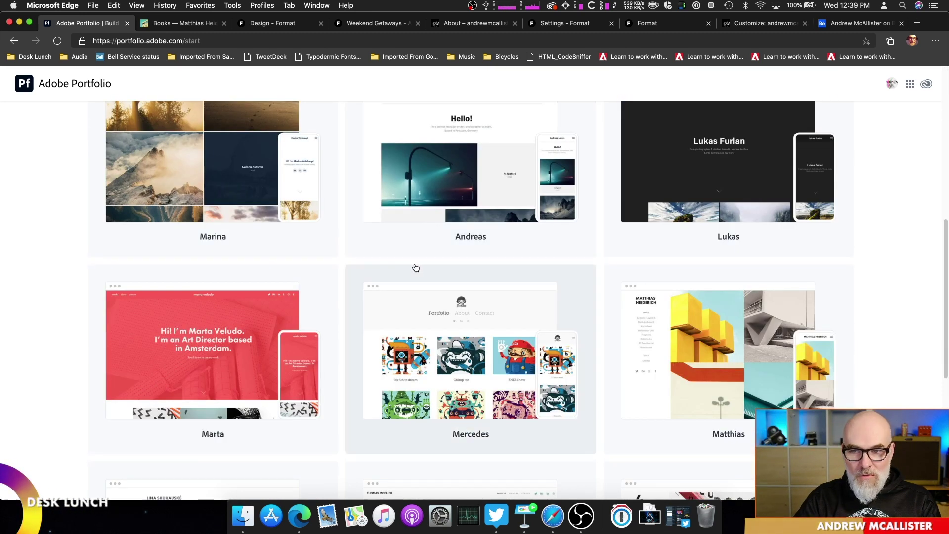
pyautogui.click(428, 332)
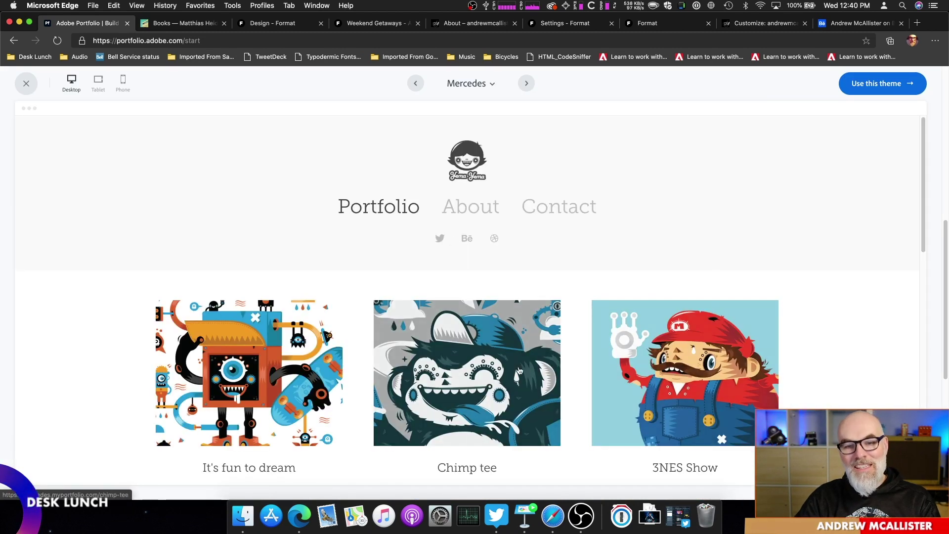
pyautogui.scroll(-1, 506, 362)
pyautogui.scroll(1, 491, 221)
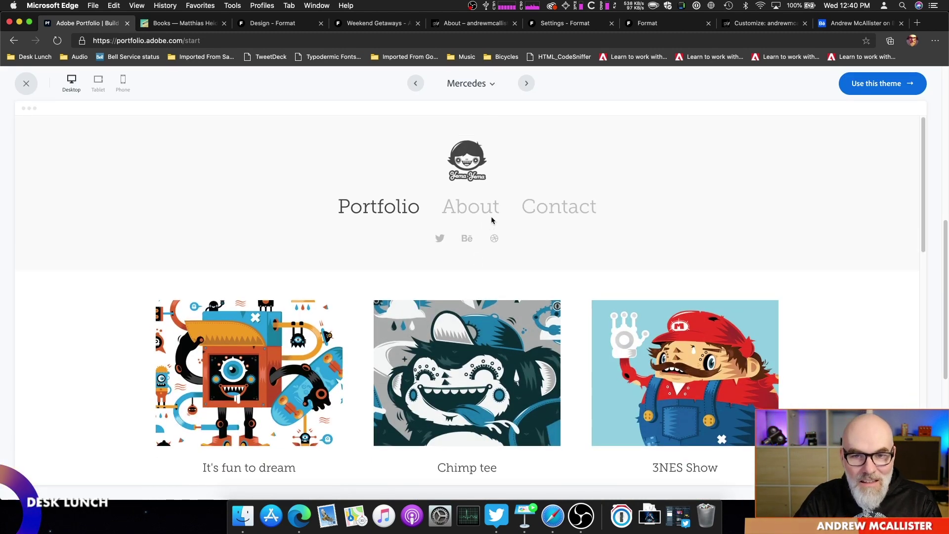
pyautogui.scroll(-6, 500, 303)
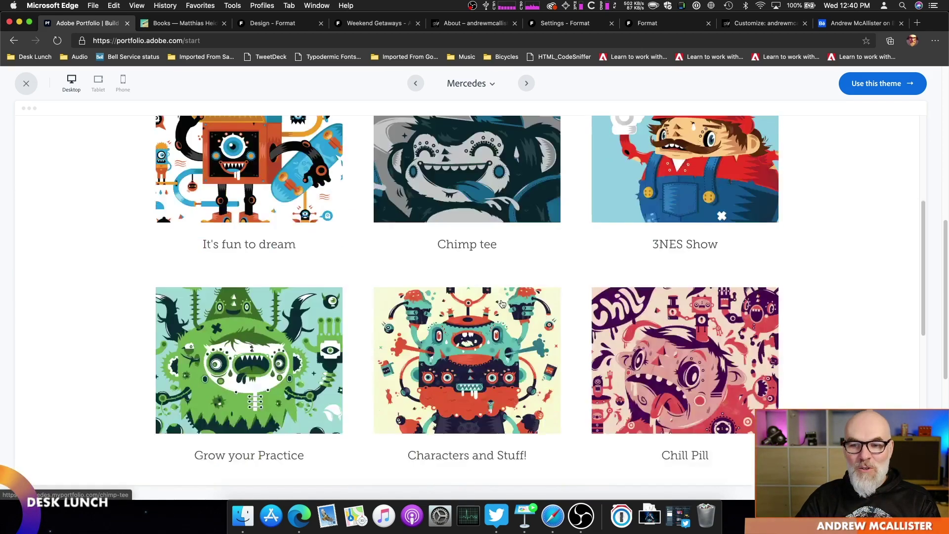
# Look through the Mercedes theme's demo gallery and its 3NES Show project page
pyautogui.scroll(-8, 502, 303)
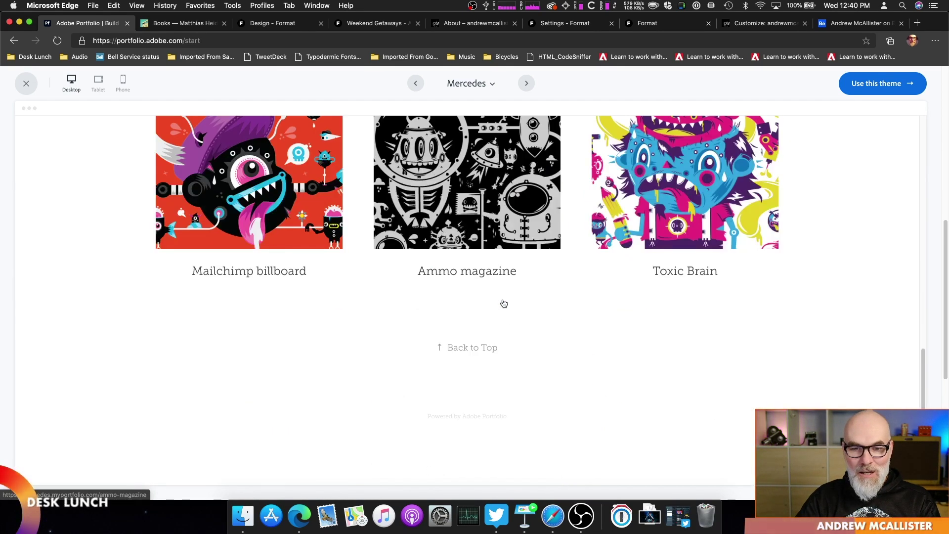
pyautogui.scroll(14, 509, 401)
pyautogui.click(677, 424)
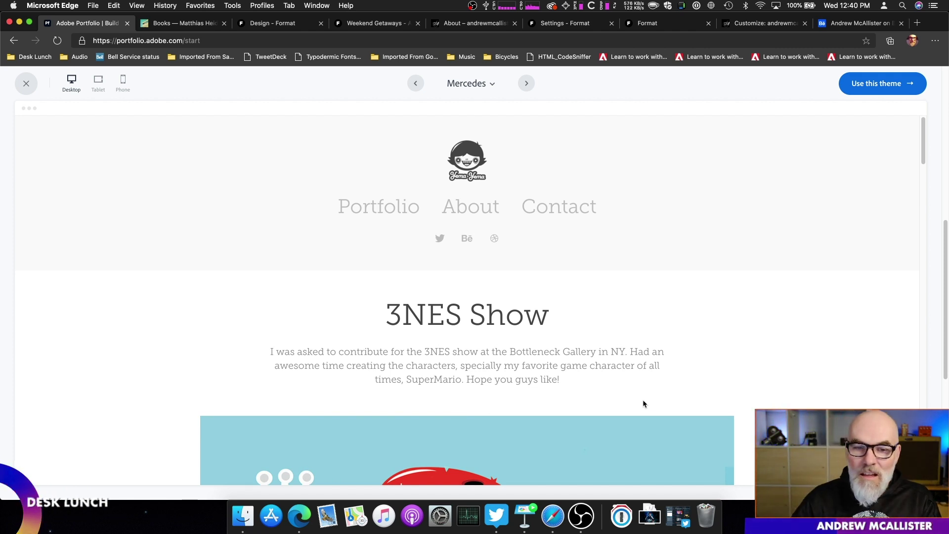
pyautogui.scroll(-6, 608, 203)
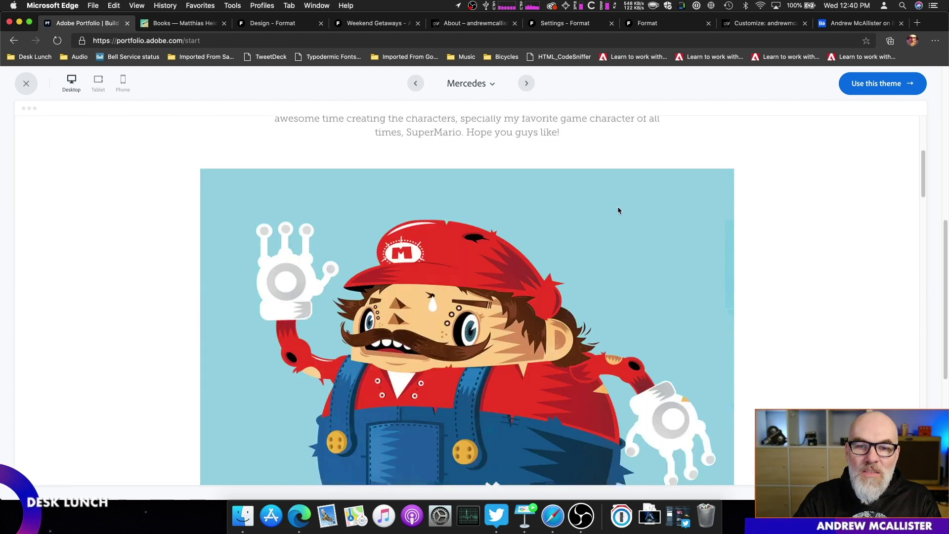
pyautogui.scroll(6, 381, 247)
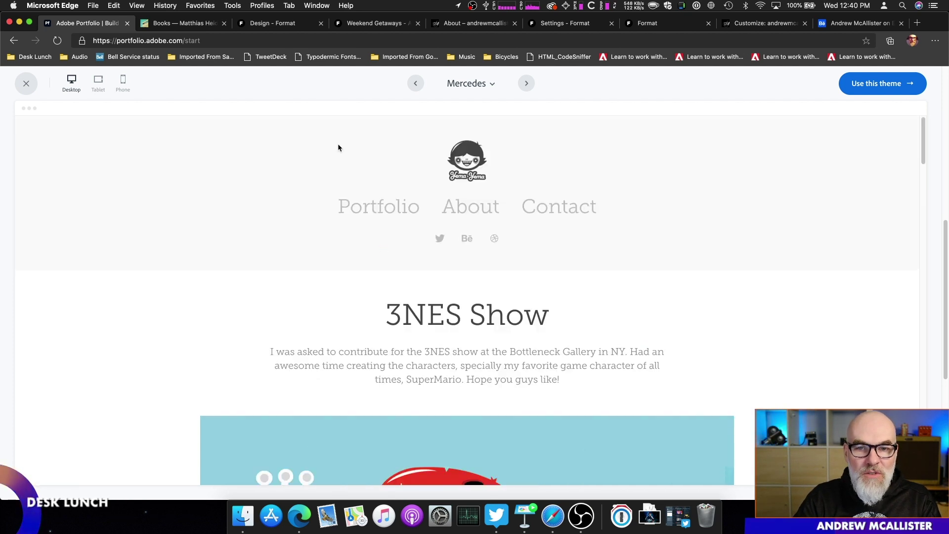
# Create the new site with the Mercedes theme and look over its Work gallery in the editor
pyautogui.click(873, 83)
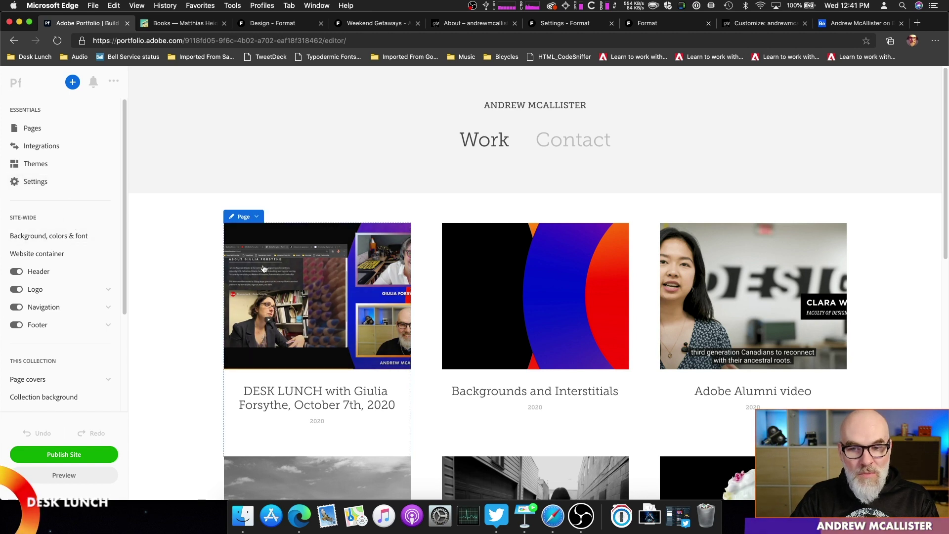
pyautogui.scroll(-2, 164, 254)
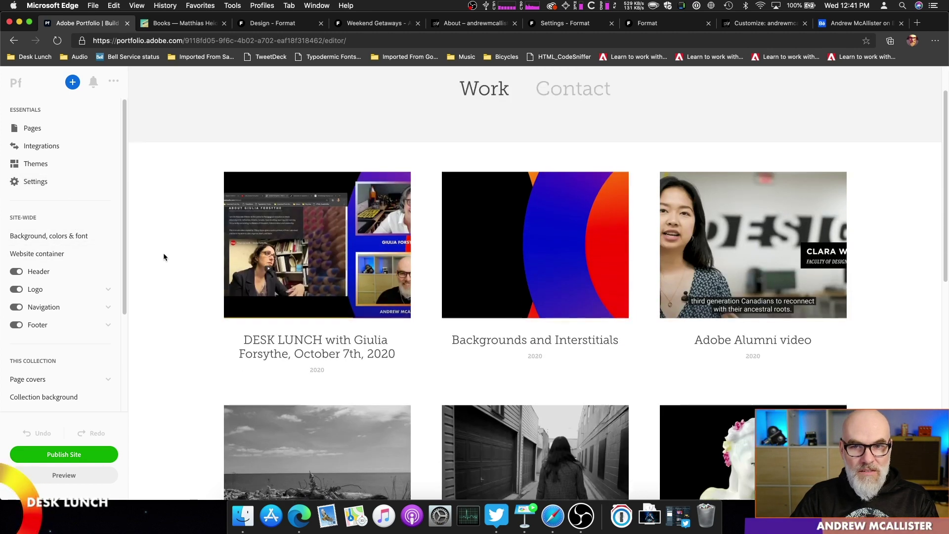
pyautogui.scroll(2, 296, 212)
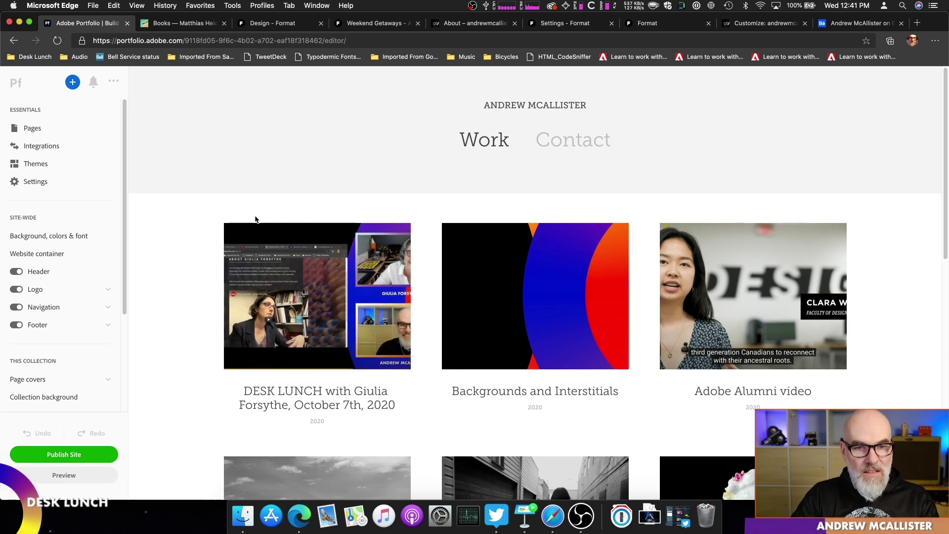
# Inspect the first DESK LUNCH project page's description text formatting and open the site-wide background, colors and font options
pyautogui.click(258, 256)
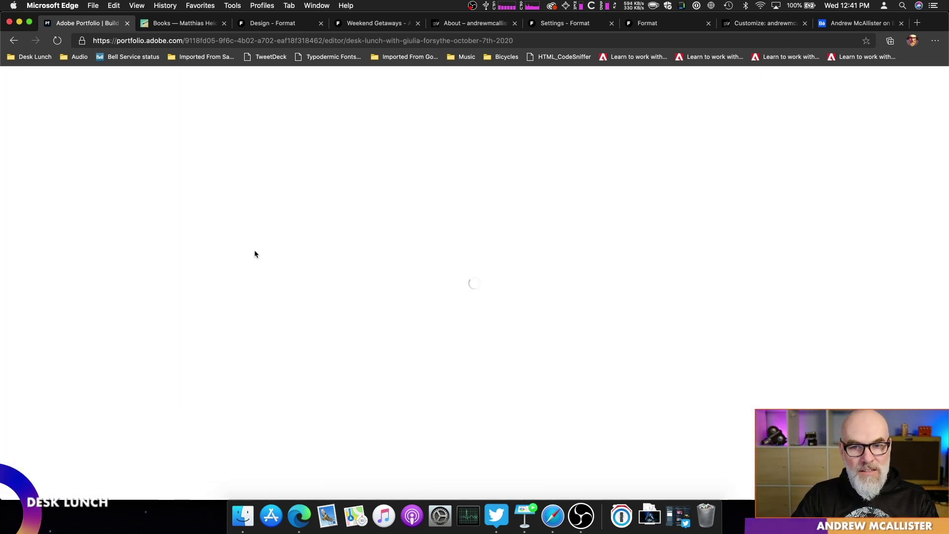
pyautogui.scroll(-6, 254, 250)
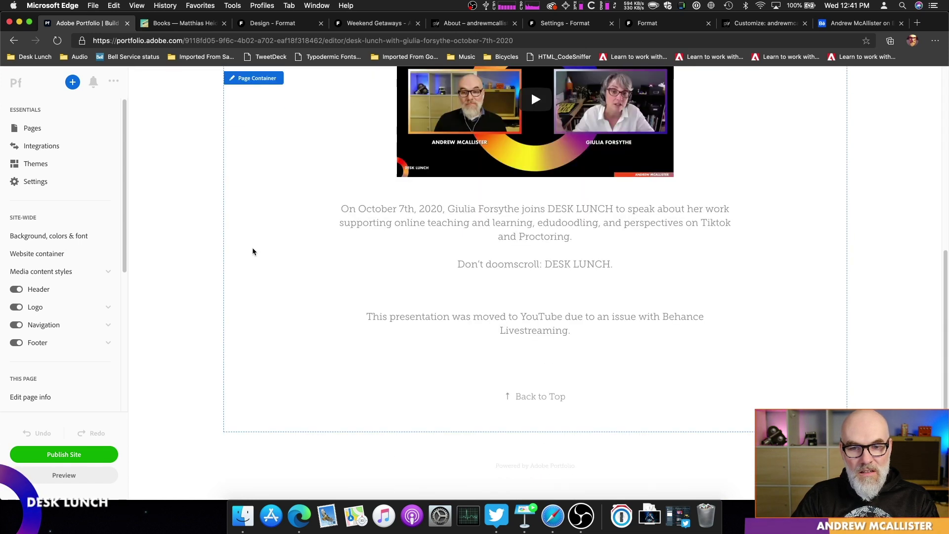
pyautogui.tripleClick(503, 239)
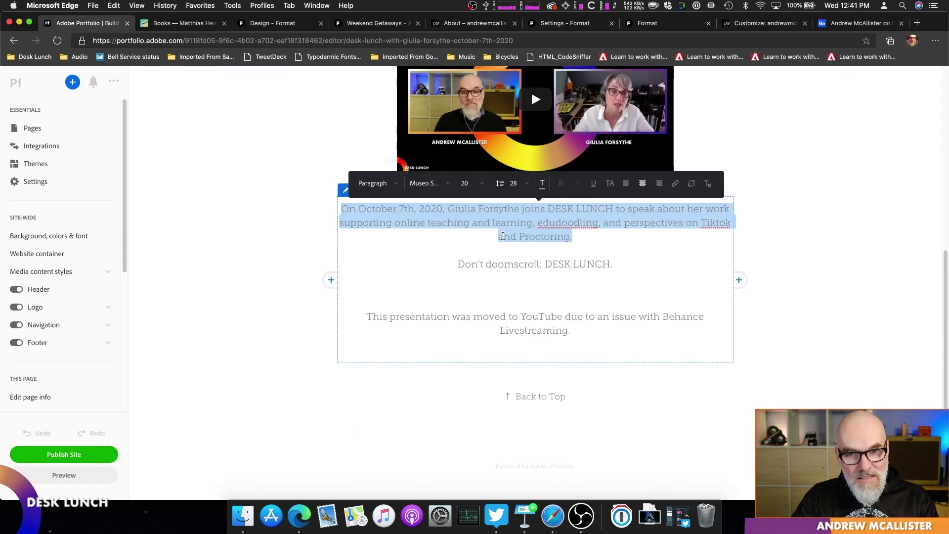
pyautogui.click(525, 256)
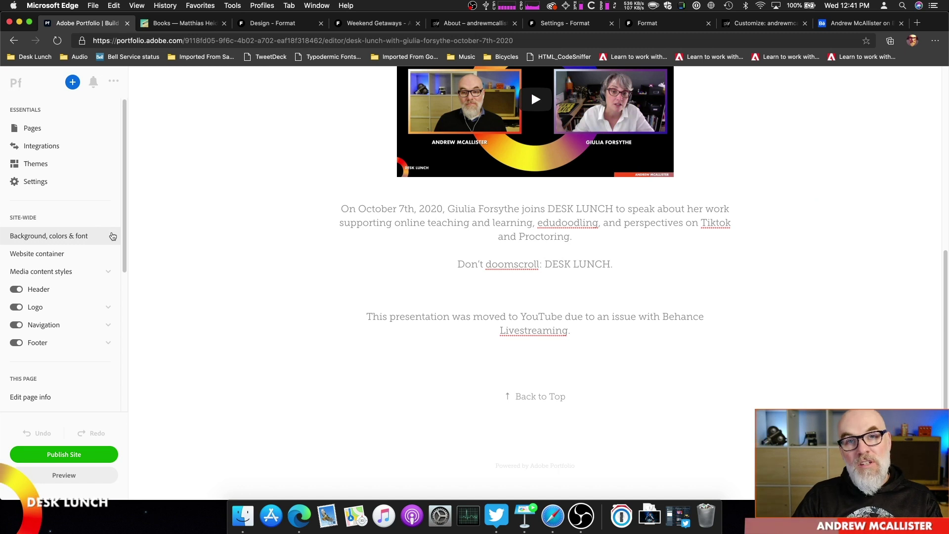
pyautogui.scroll(10, 235, 249)
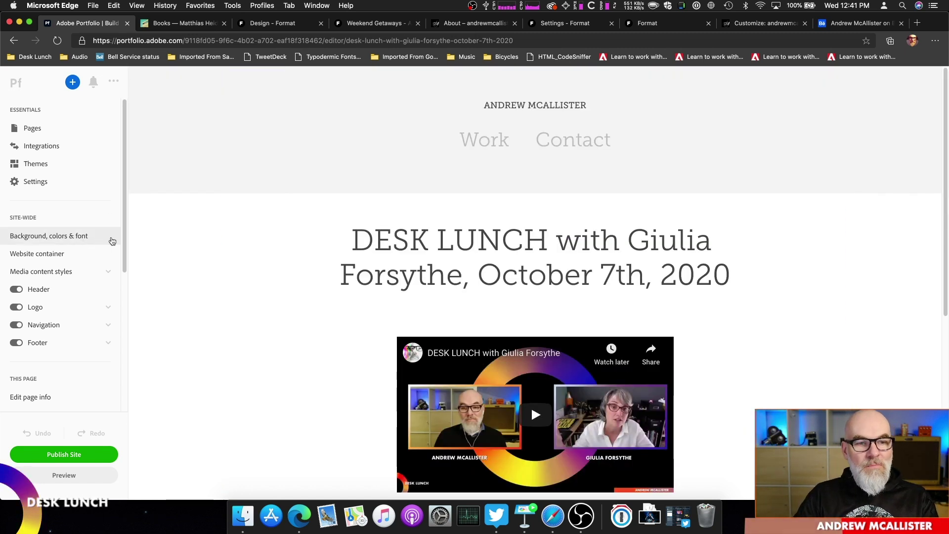
pyautogui.click(83, 238)
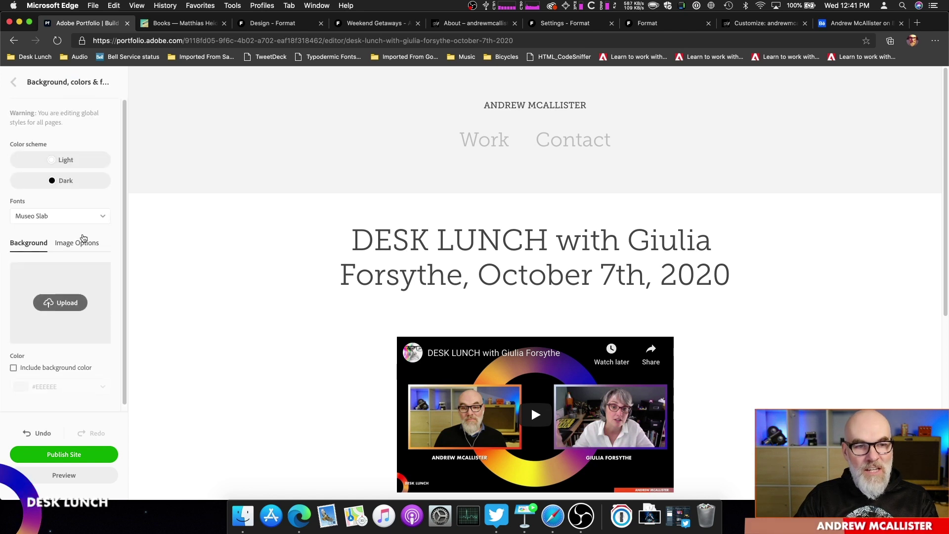
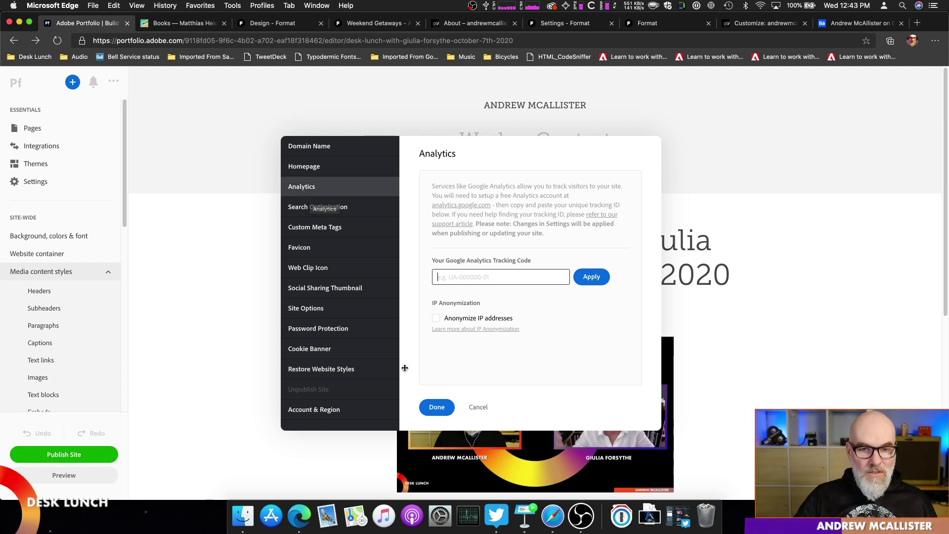
# Review the site settings for the cookie banner, analytics and search optimization
pyautogui.click(329, 350)
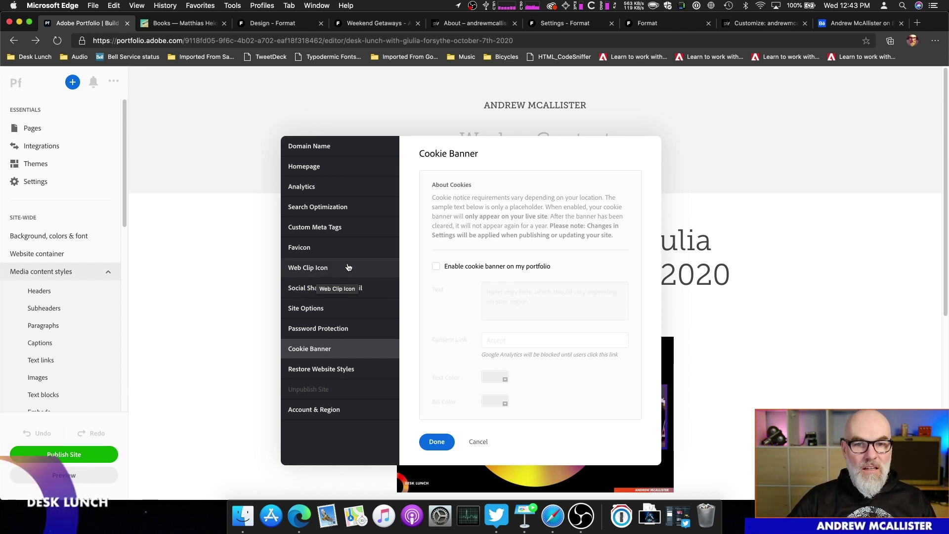
pyautogui.click(356, 188)
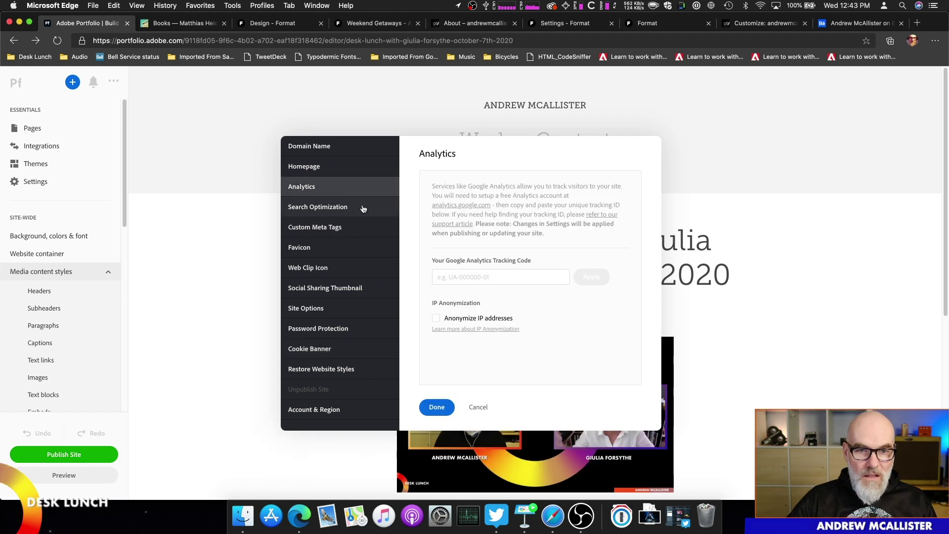
pyautogui.click(364, 207)
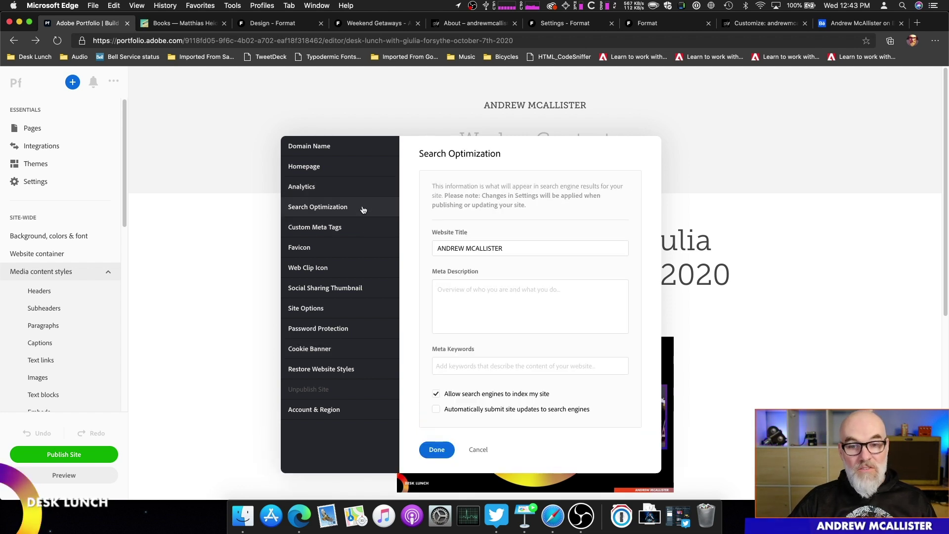
pyautogui.click(547, 331)
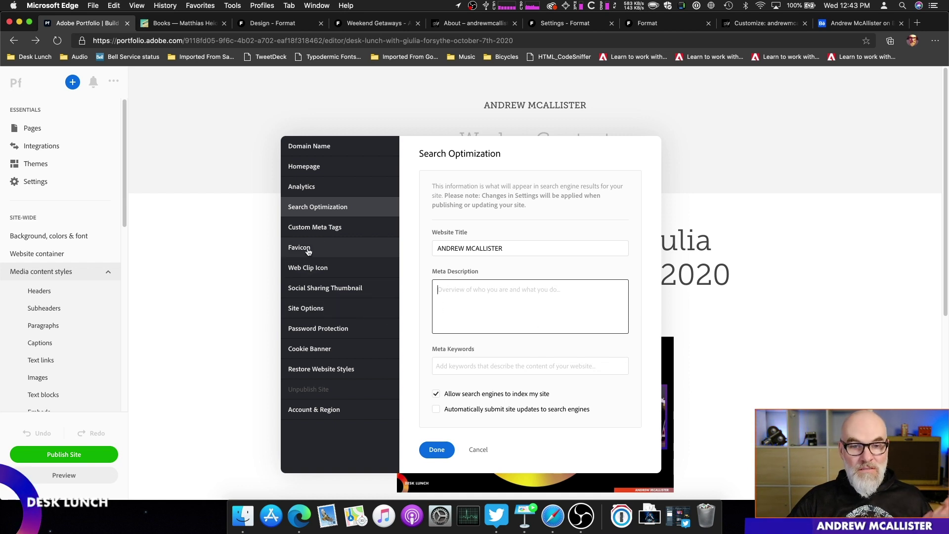
# Review the custom meta tags, favicon, social sharing thumbnail, web clip icon and password protection settings, and close the site settings
pyautogui.click(373, 228)
pyautogui.click(345, 247)
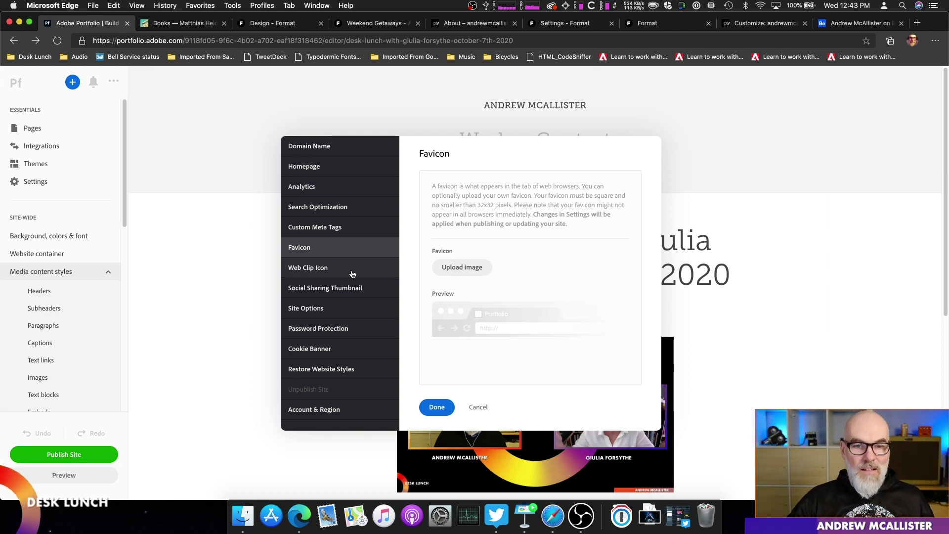
pyautogui.click(352, 294)
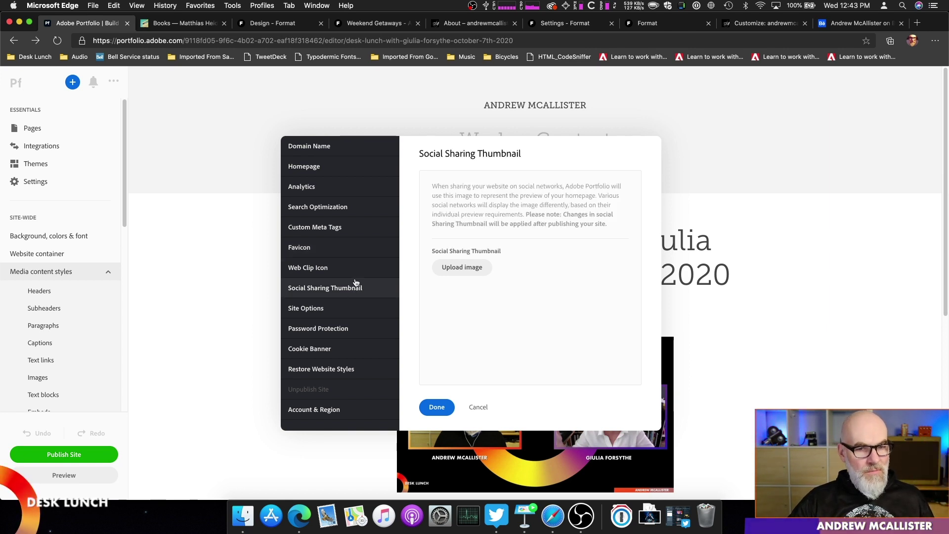
pyautogui.click(358, 272)
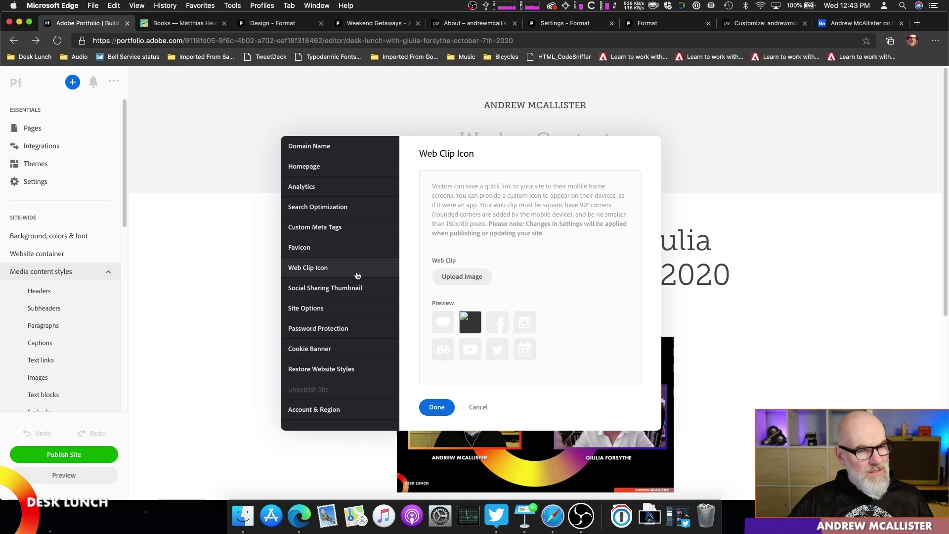
pyautogui.click(356, 333)
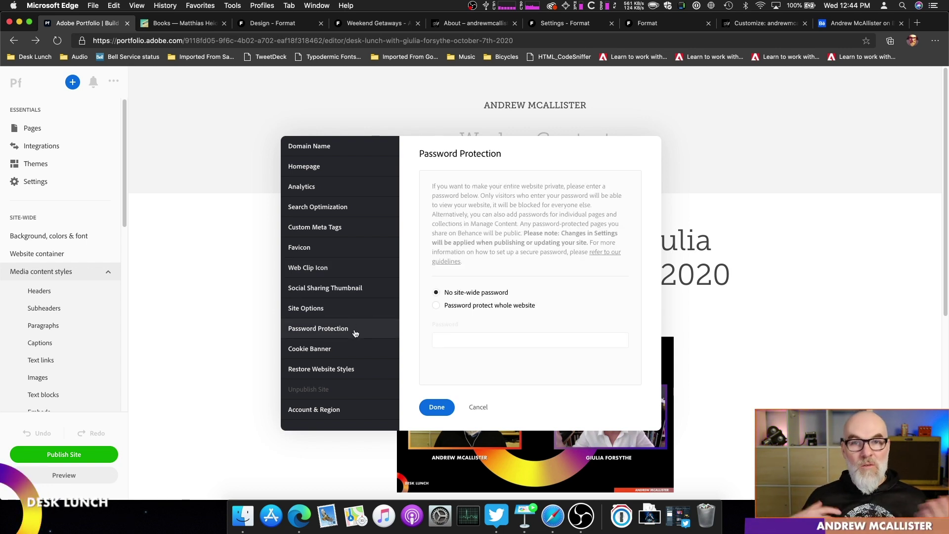
pyautogui.scroll(-3, 356, 334)
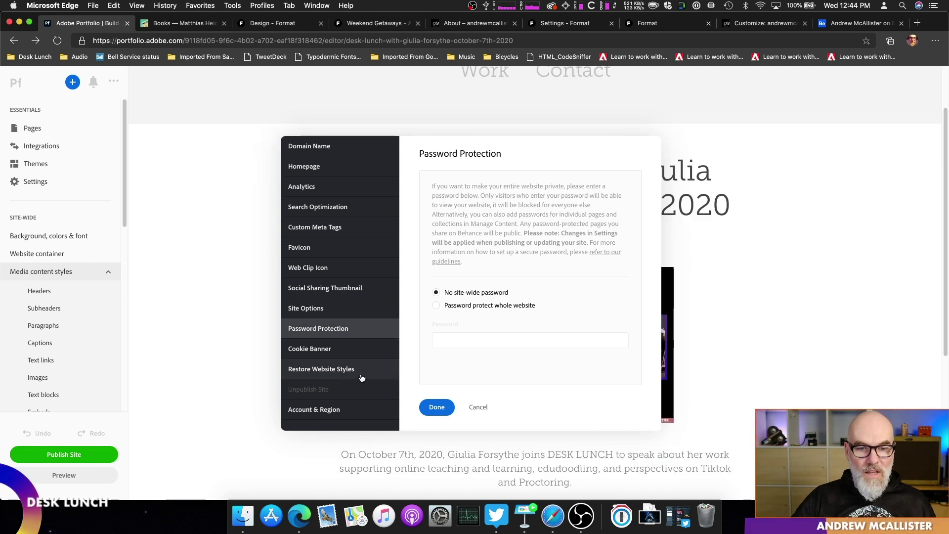
pyautogui.scroll(2, 360, 374)
pyautogui.click(262, 103)
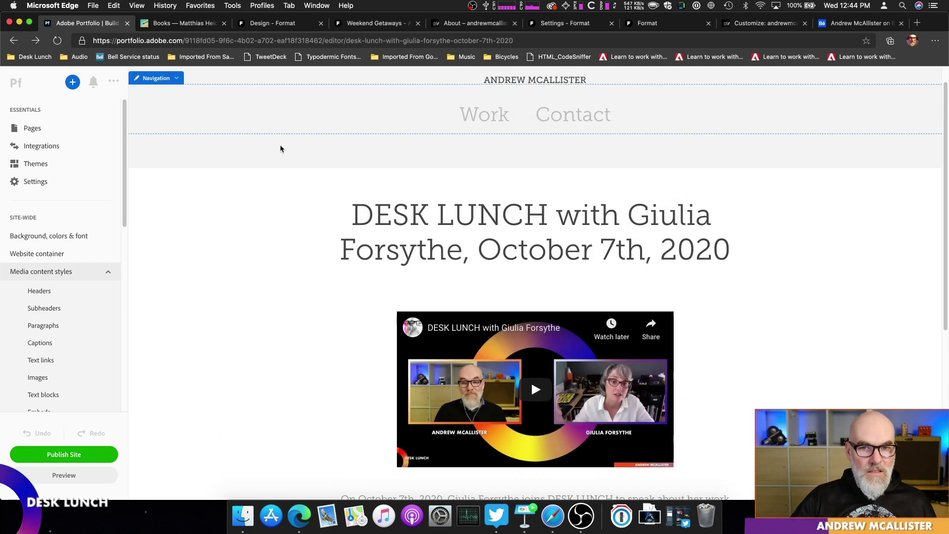
# Look over the project page and the editor's list of site-wide and page styling options
pyautogui.scroll(-5, 388, 346)
pyautogui.scroll(6, 395, 331)
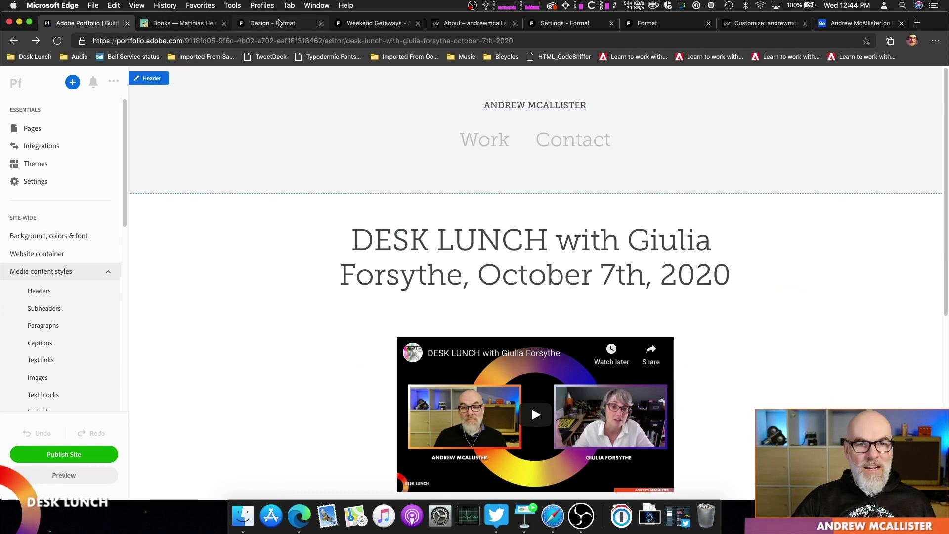
pyautogui.moveTo(121, 218); pyautogui.dragTo(130, 333)
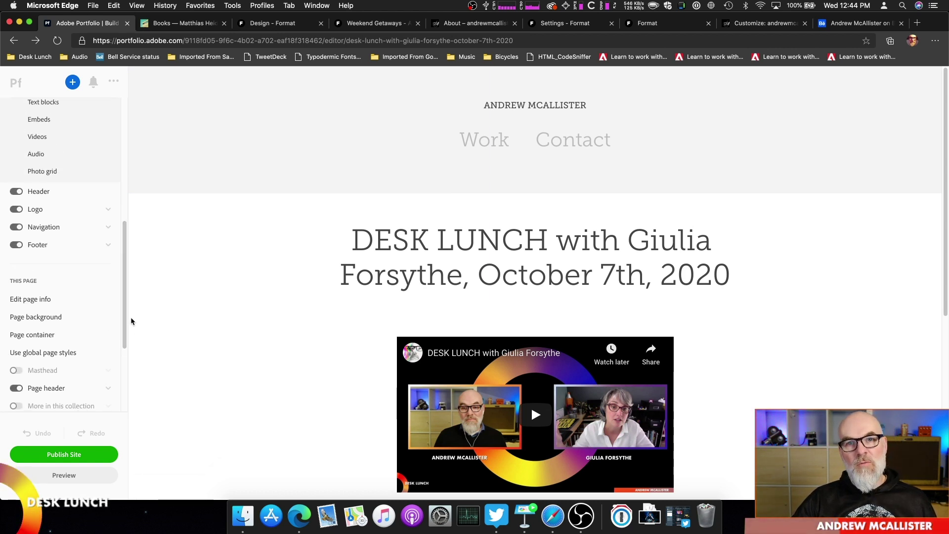
pyautogui.moveTo(130, 317); pyautogui.dragTo(129, 152)
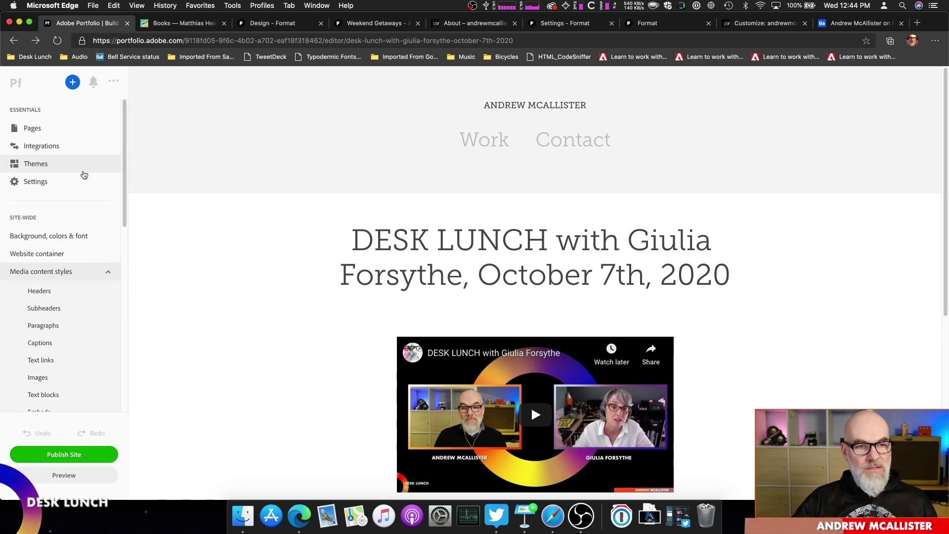
# Review the new site's Behance, Adobe Lightroom and Adobe Stock integrations and return to the editor options
pyautogui.click(83, 147)
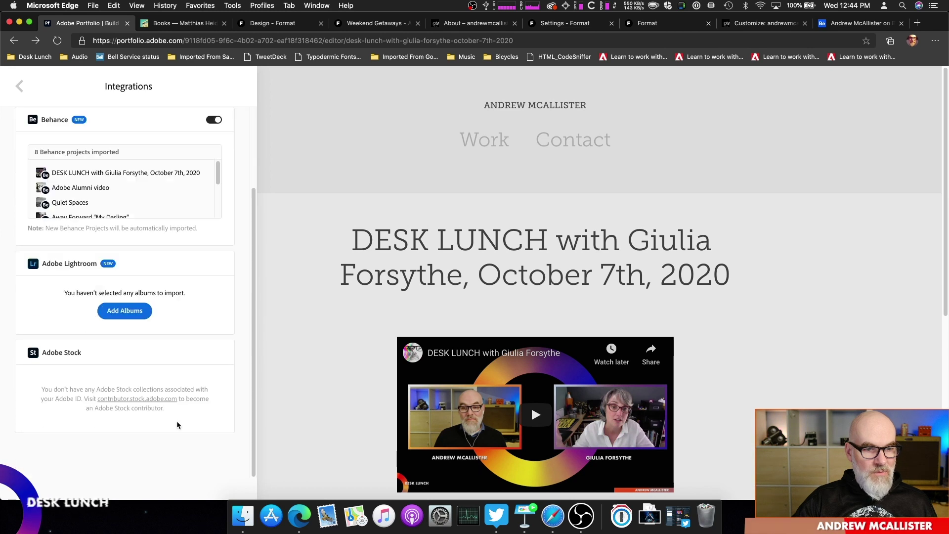
pyautogui.scroll(-1, 168, 386)
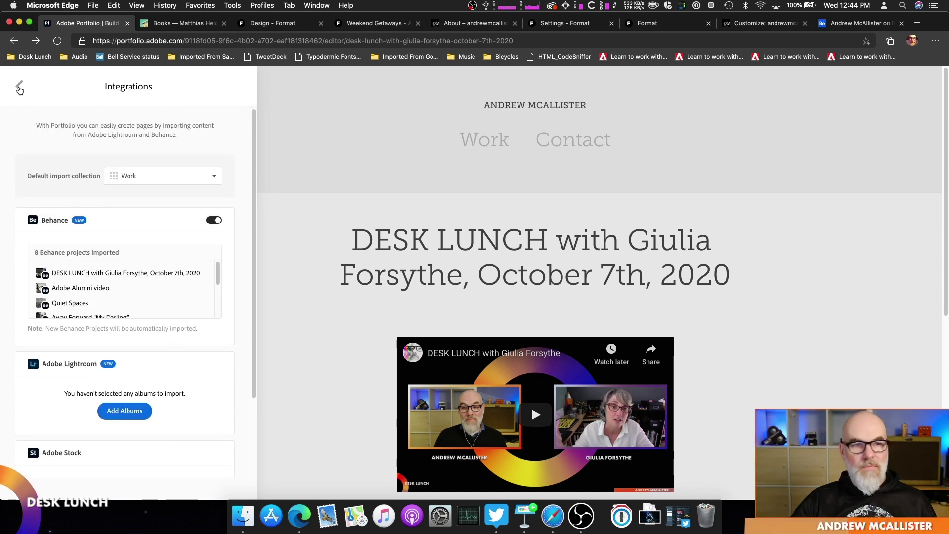
pyautogui.click(19, 87)
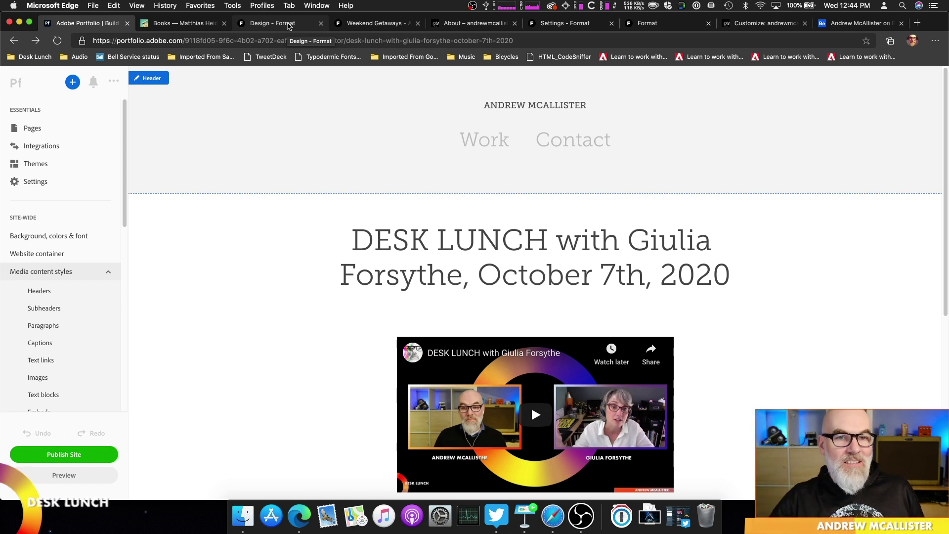
# Switch to Format and browse its themes for the Photography profession
pyautogui.click(288, 26)
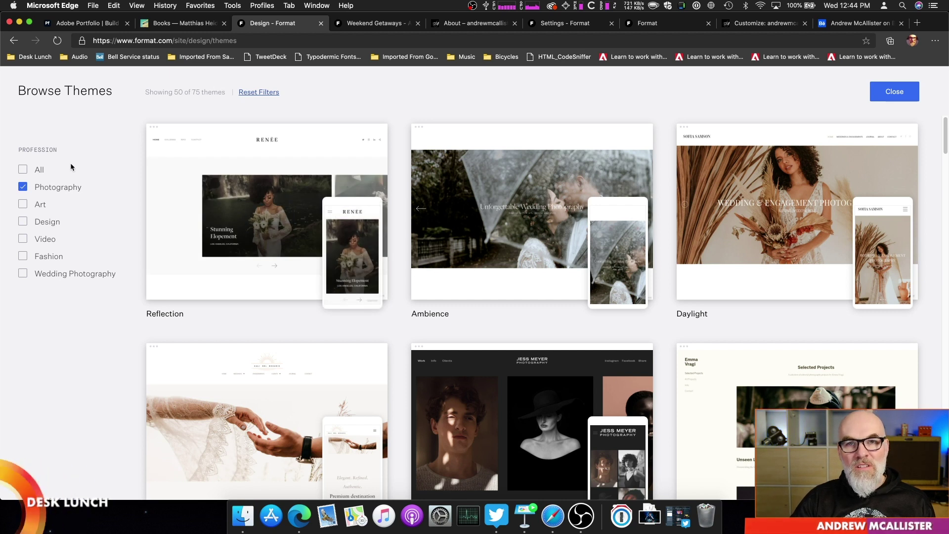
pyautogui.scroll(-1, 71, 164)
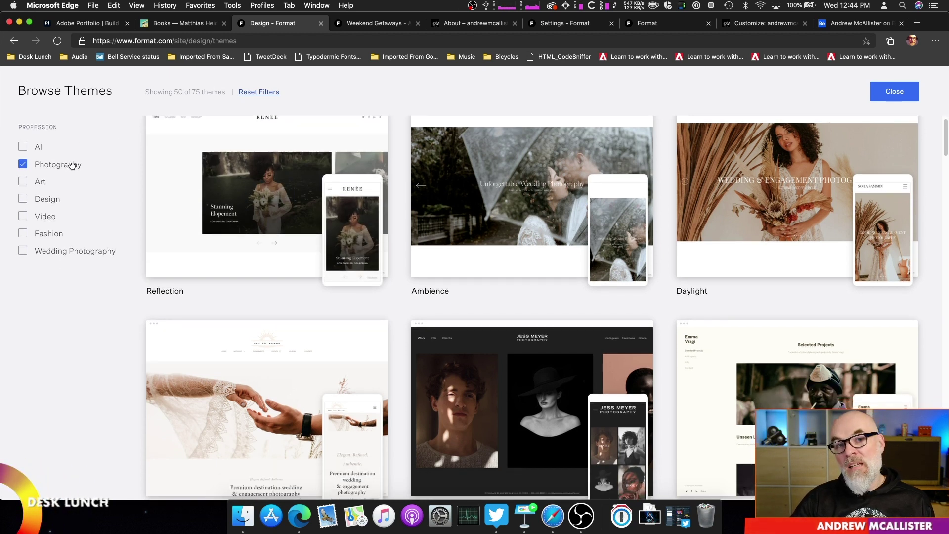
pyautogui.scroll(-1, 71, 166)
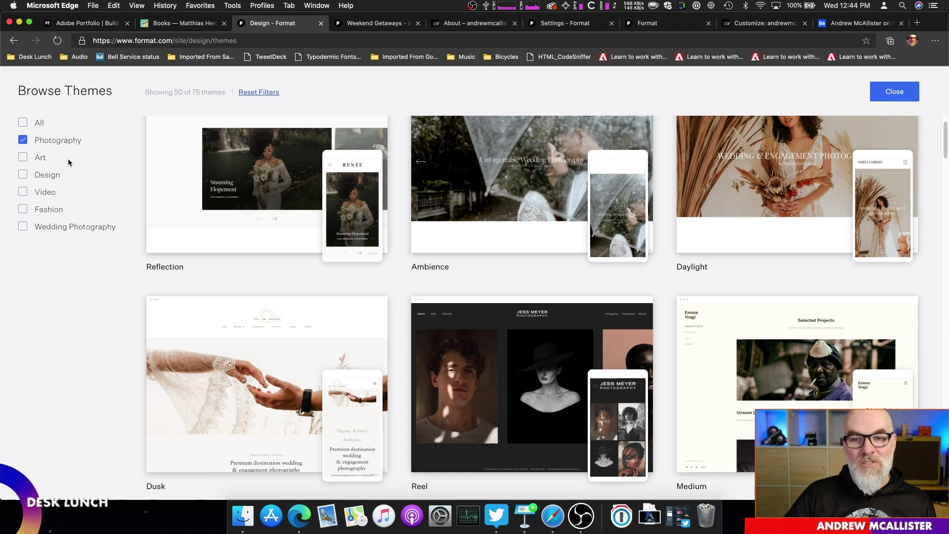
pyautogui.scroll(-15, 68, 161)
pyautogui.scroll(-20, 81, 169)
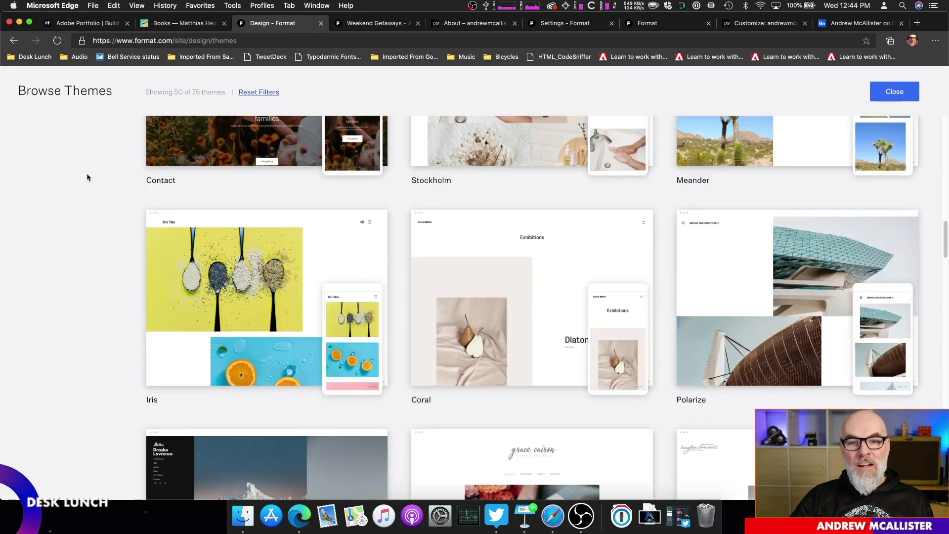
pyautogui.scroll(-20, 90, 179)
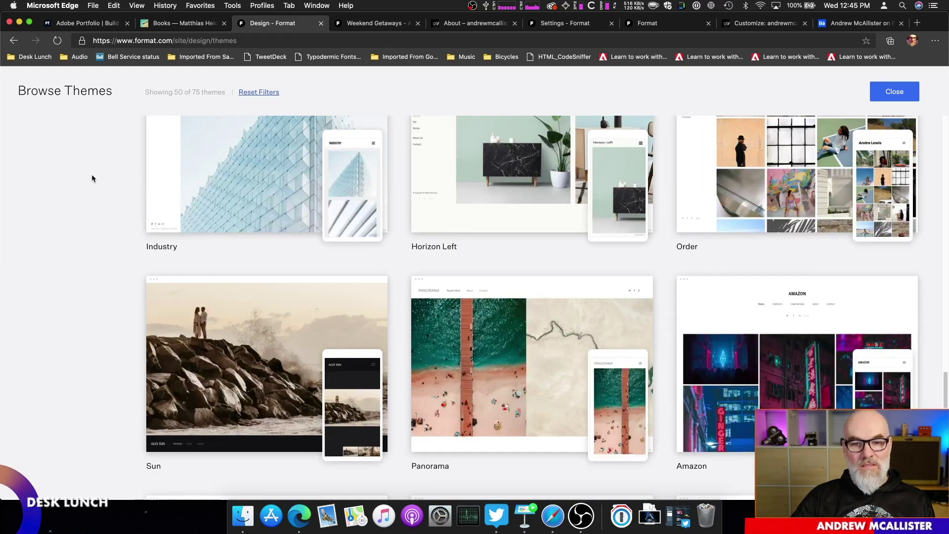
# Look through the remaining photography themes in Format's theme browser
pyautogui.scroll(-3, 92, 181)
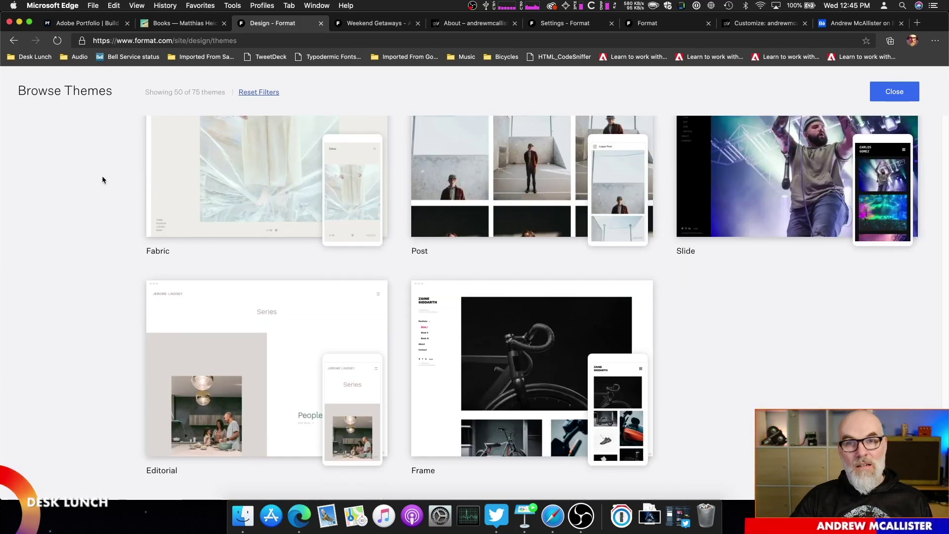
pyautogui.scroll(20, 101, 177)
pyautogui.scroll(10, 101, 176)
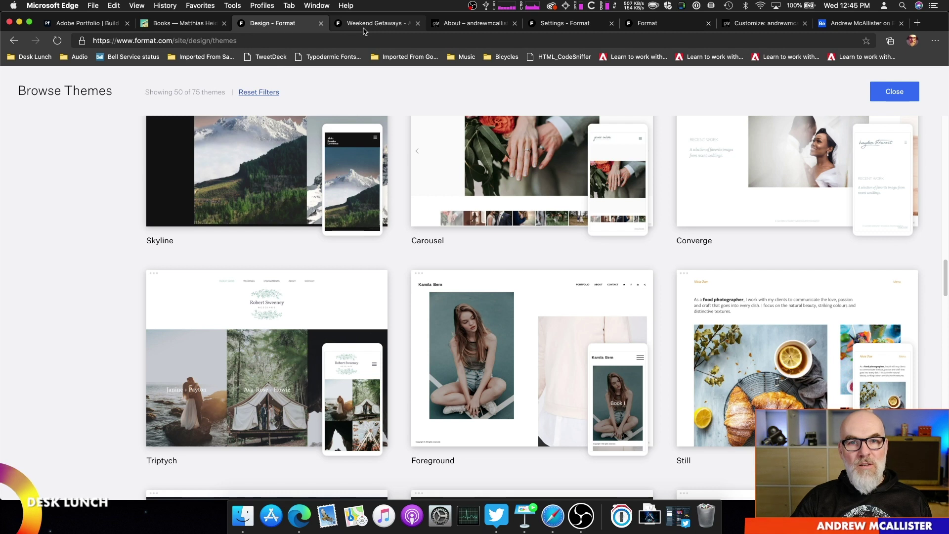
# Open the sample Format portfolio and view the photos, video and text of its Weekend Getaways gallery
pyautogui.click(364, 24)
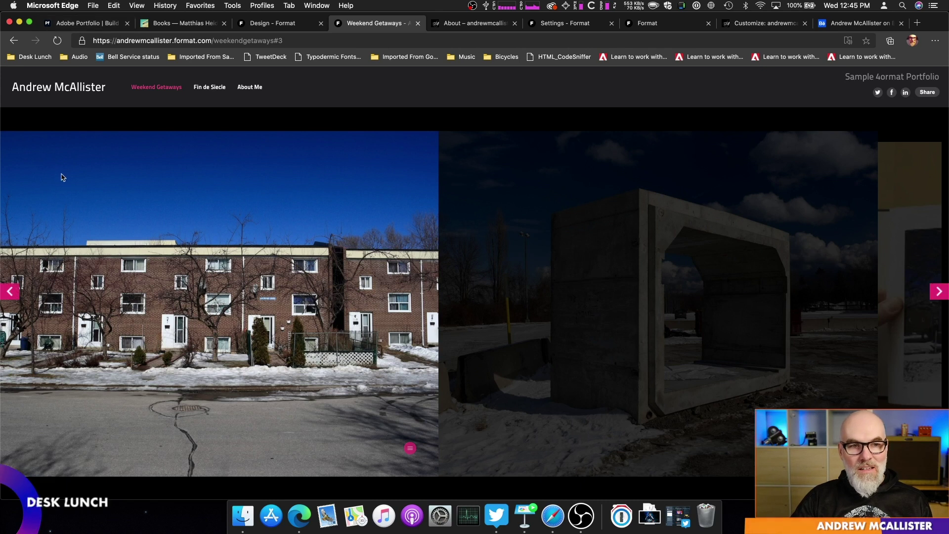
pyautogui.click(921, 312)
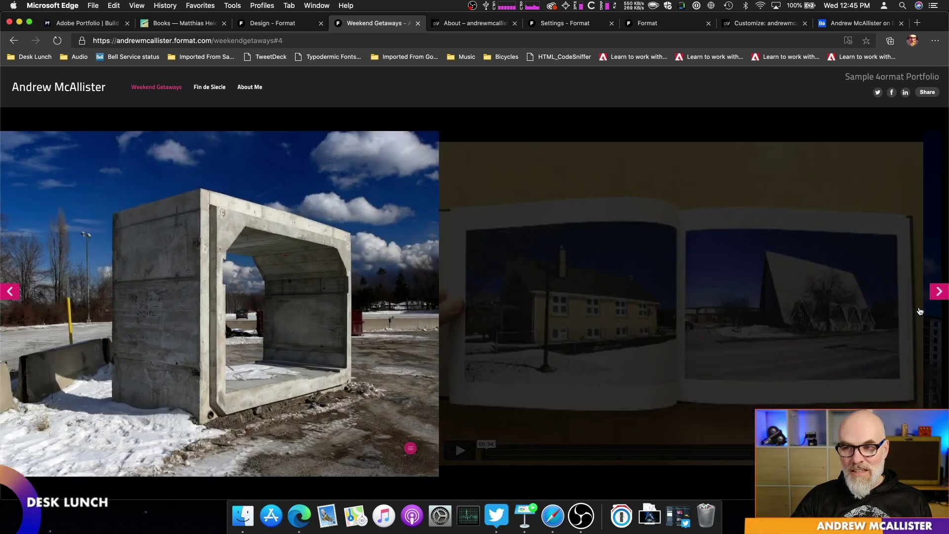
pyautogui.click(940, 291)
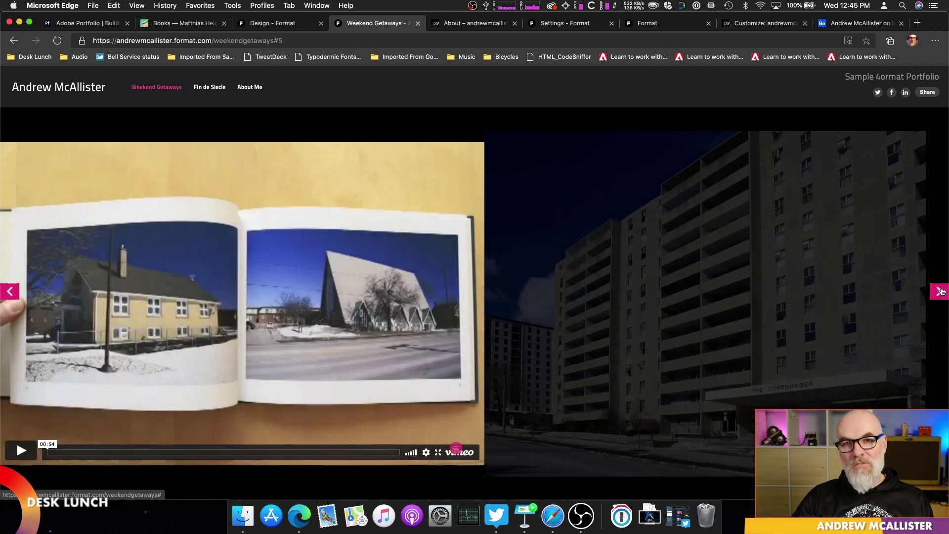
pyautogui.click(940, 292)
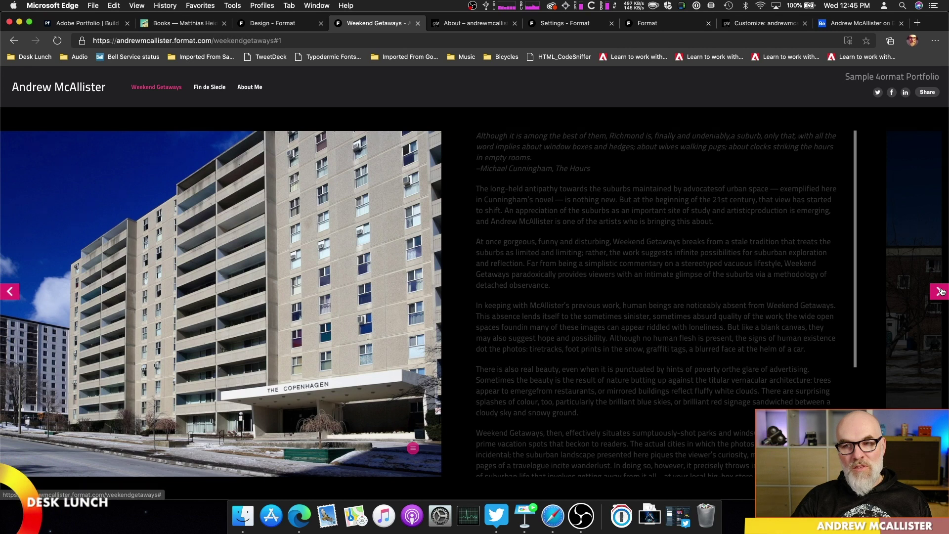
pyautogui.click(940, 291)
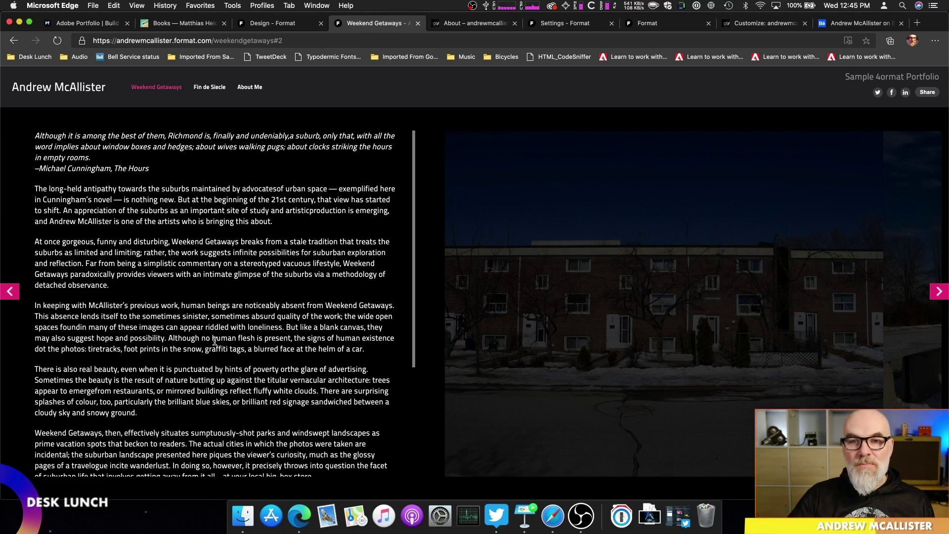
pyautogui.scroll(-4, 289, 368)
pyautogui.click(946, 297)
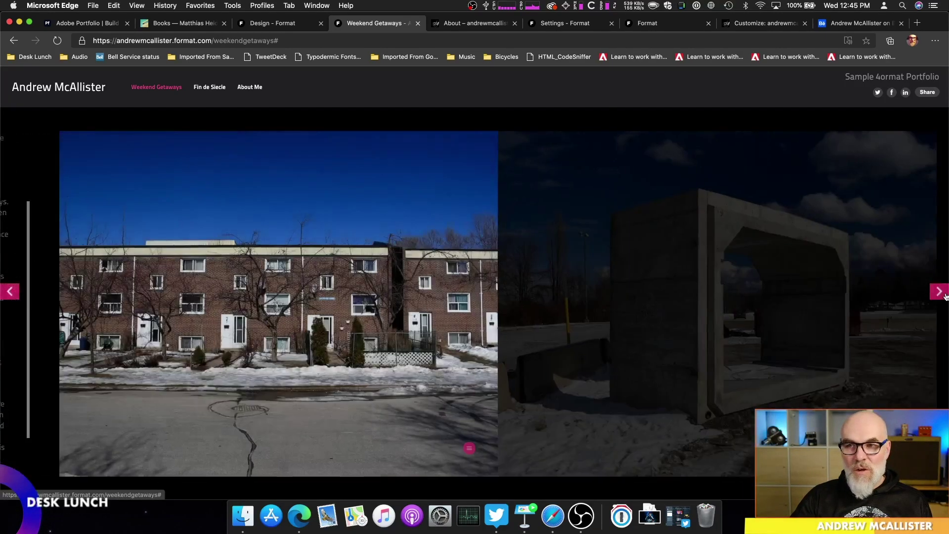
# View the sample portfolio's Fin de Siecle gallery and read through its About Me page
pyautogui.click(206, 91)
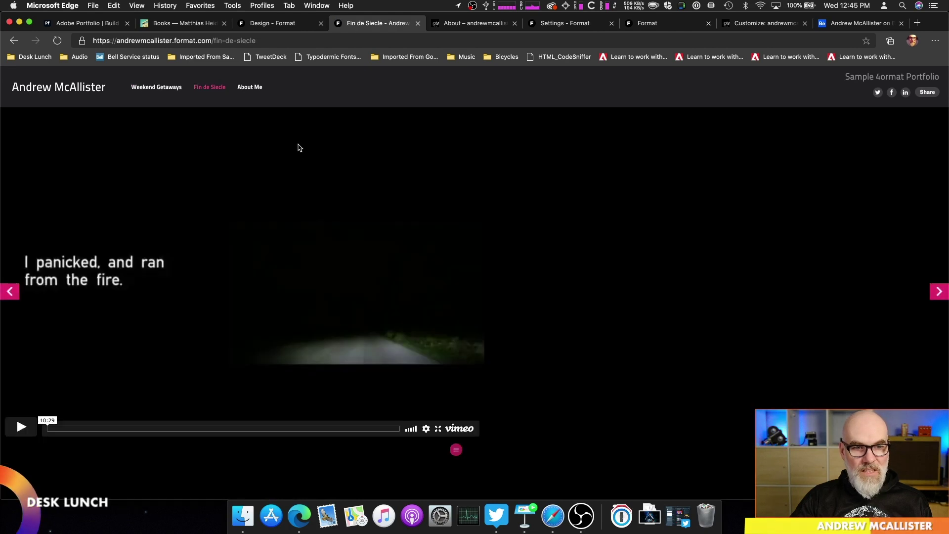
pyautogui.click(942, 296)
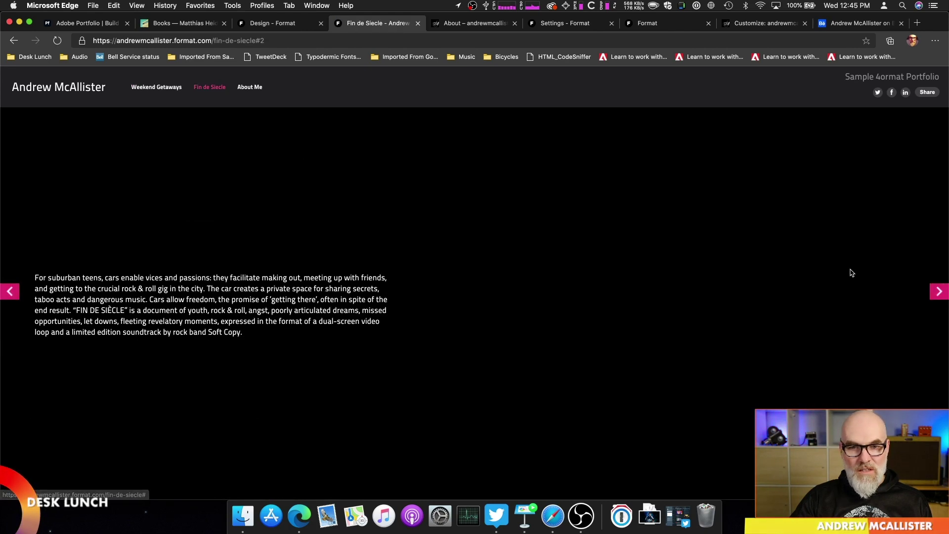
pyautogui.click(252, 89)
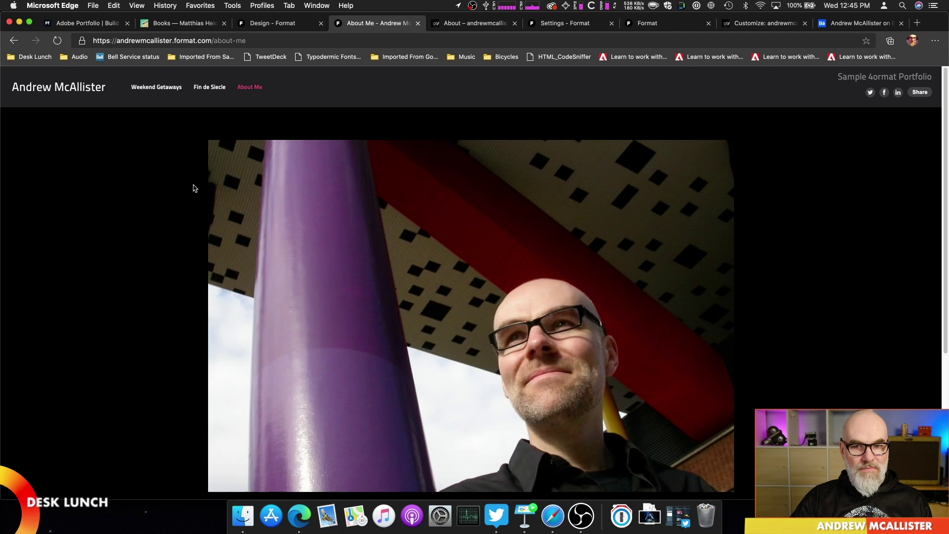
pyautogui.scroll(-3, 193, 190)
pyautogui.scroll(-2, 192, 189)
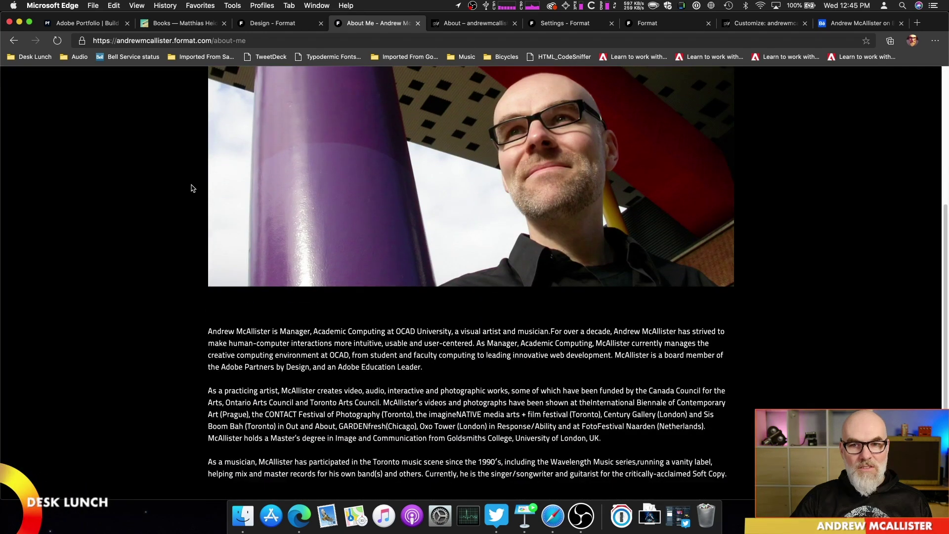
pyautogui.scroll(5, 246, 247)
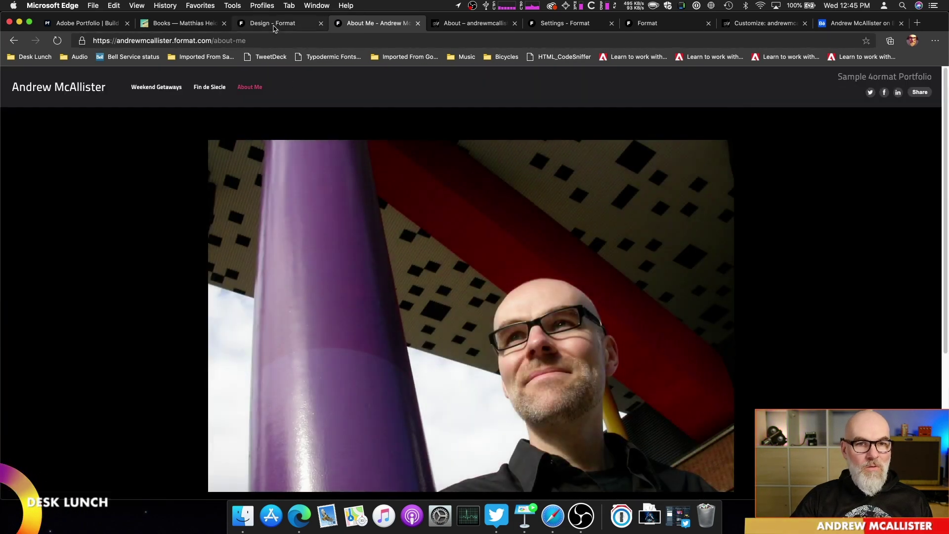
# Review Format's Mailing List, Spotlight and SEO settings, along with its additional apps and pages editor
pyautogui.click(277, 23)
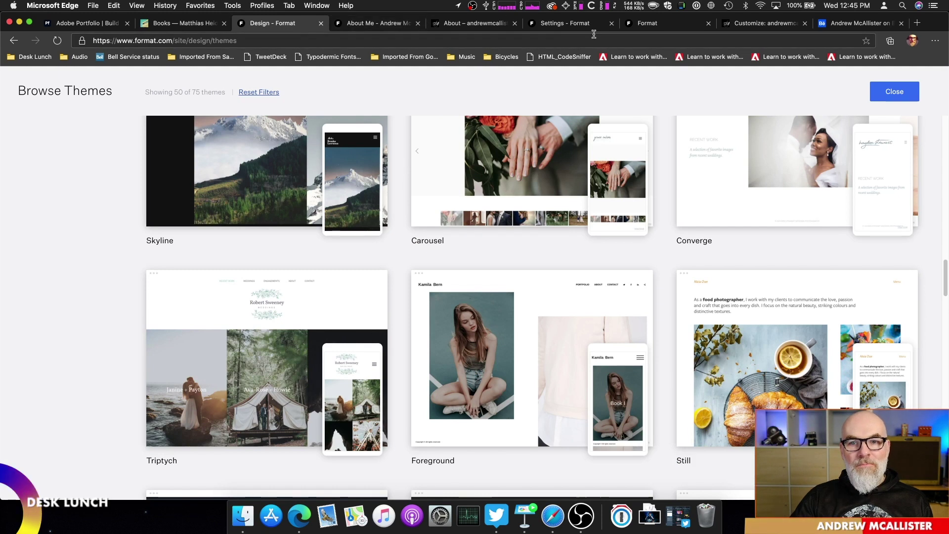
pyautogui.click(591, 27)
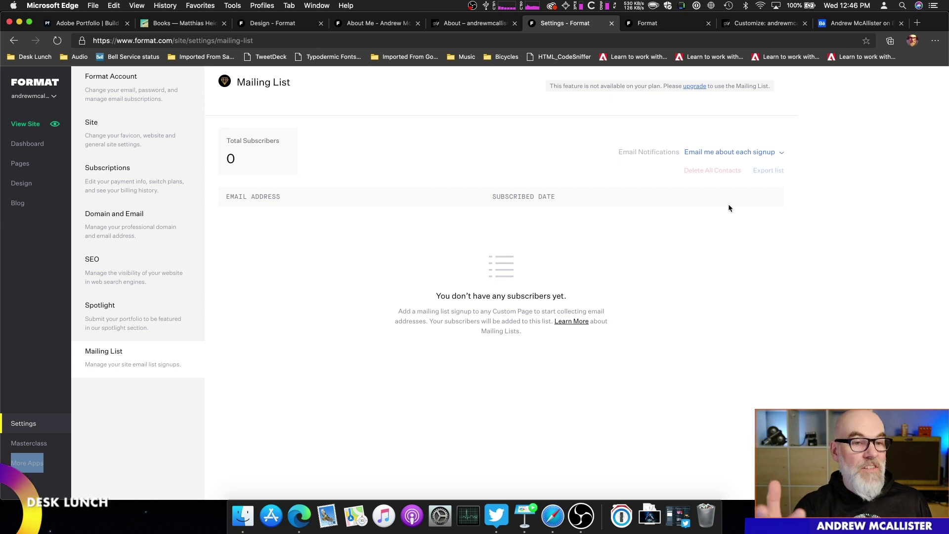
pyautogui.click(170, 315)
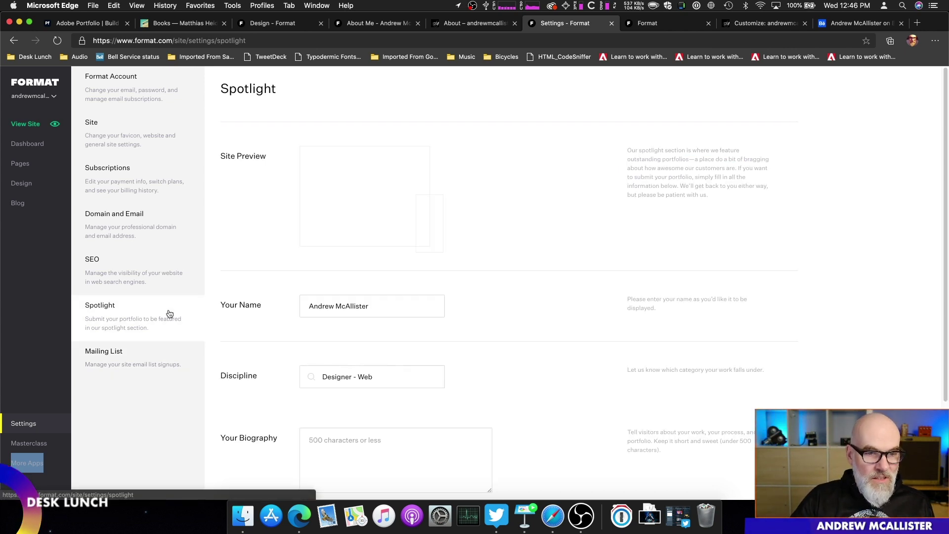
pyautogui.click(167, 270)
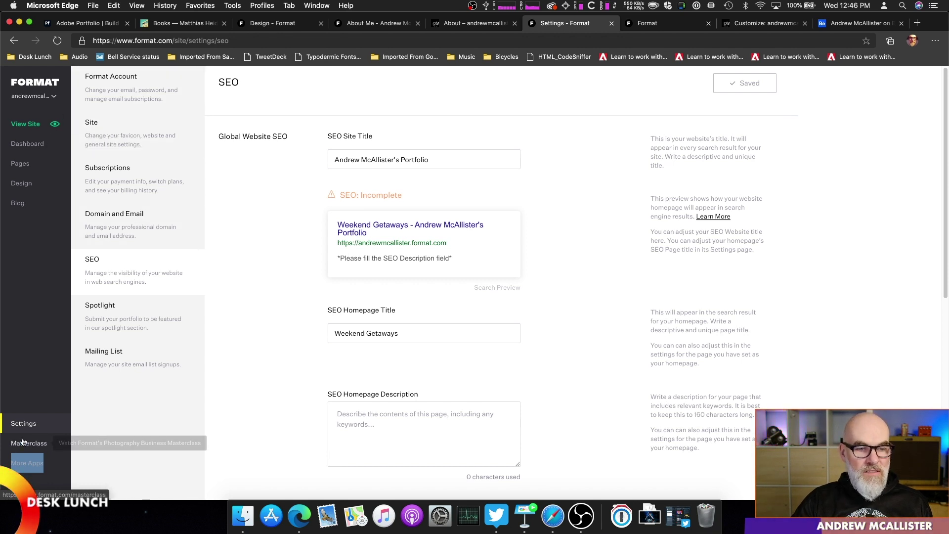
pyautogui.click(25, 463)
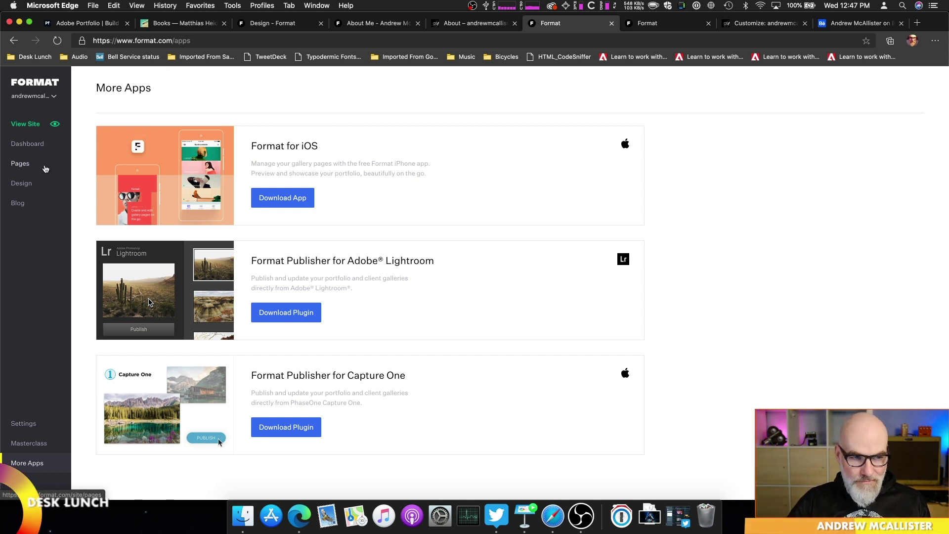
pyautogui.click(43, 167)
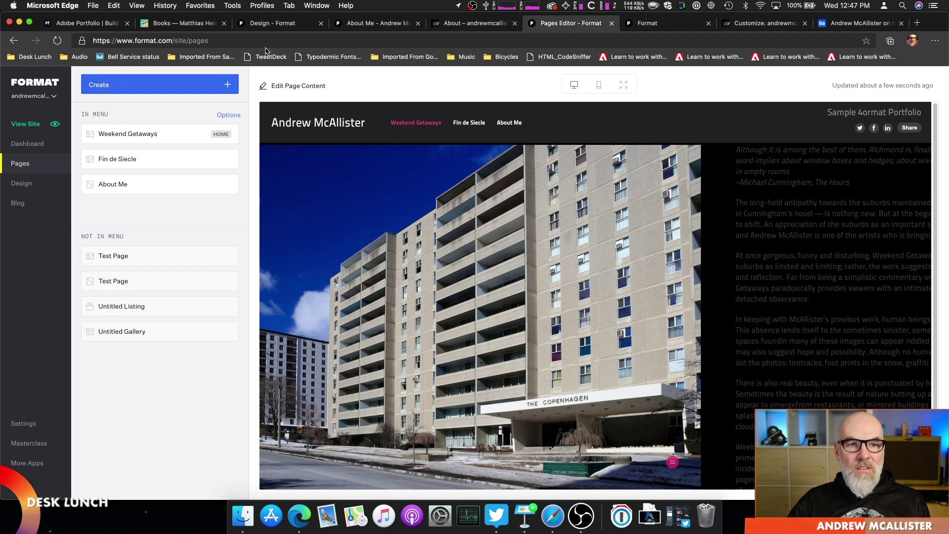
# Switch to the Adobe Portfolio editor and look over its site-wide, current-page and all-pages styling options
pyautogui.click(84, 23)
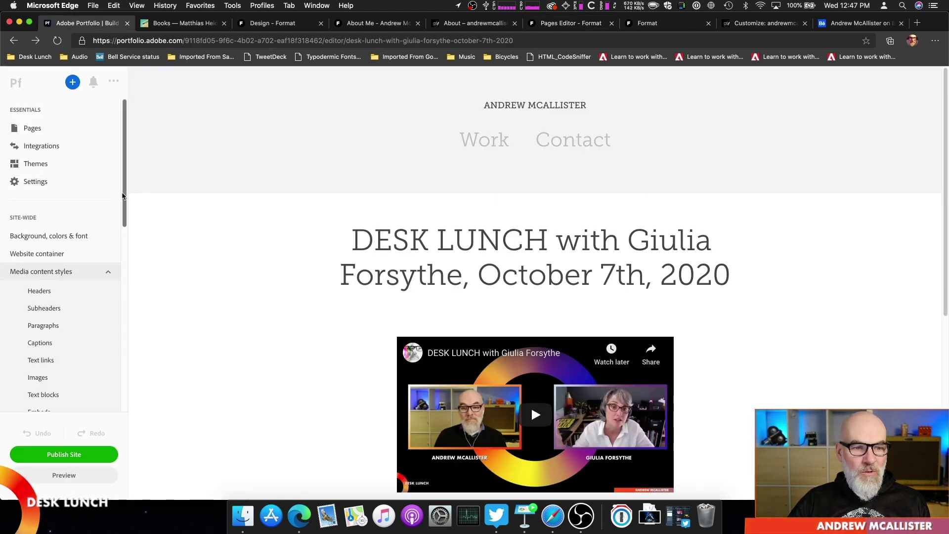
pyautogui.moveTo(126, 198); pyautogui.dragTo(125, 382)
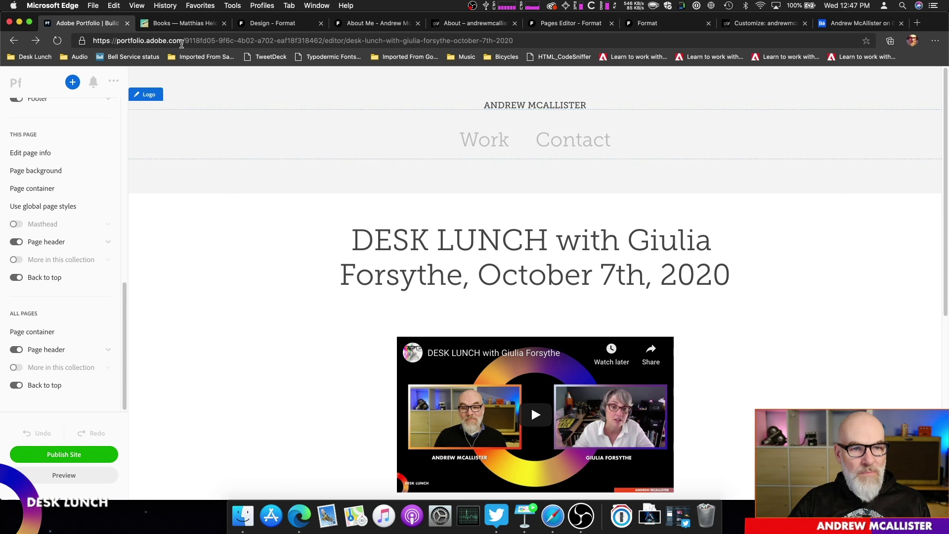
pyautogui.scroll(15, 64, 124)
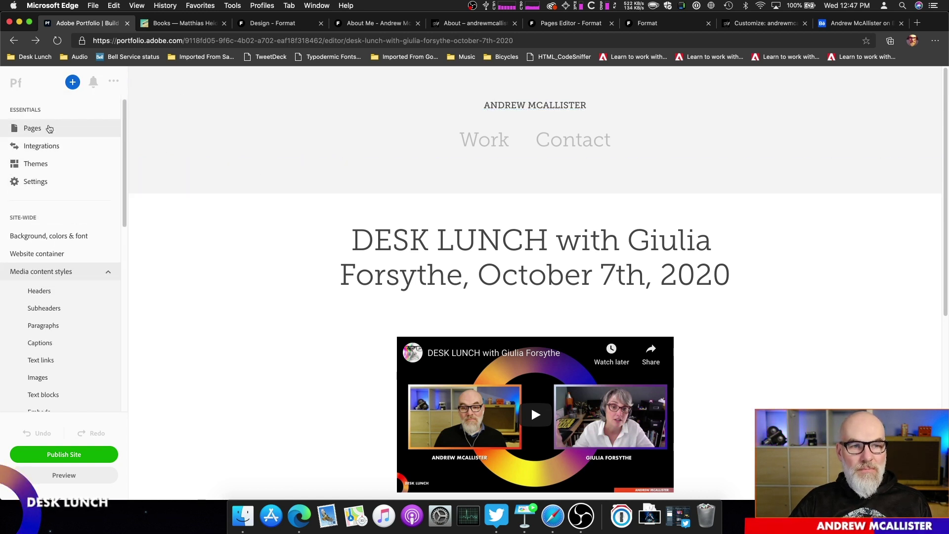
# Check the Contact page's management options in the site's page list and open the page to view its contact form
pyautogui.click(49, 128)
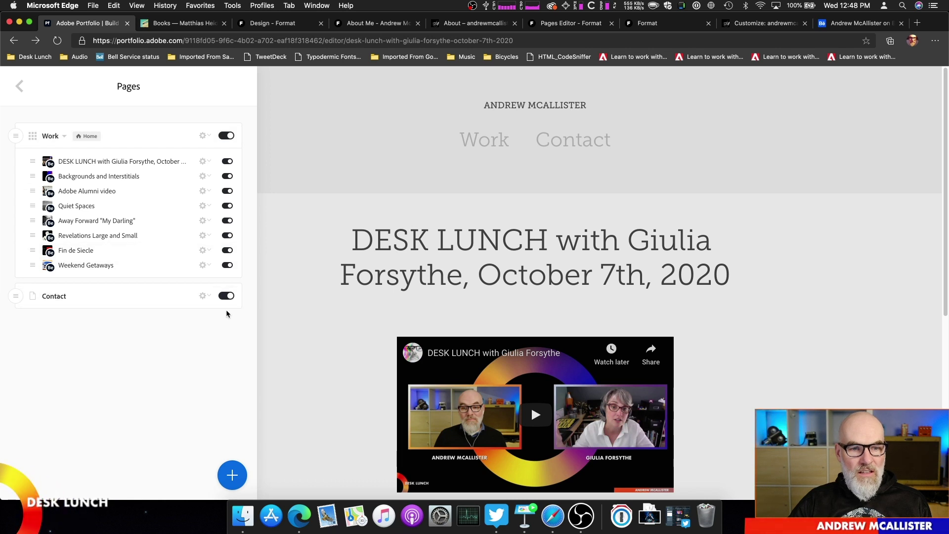
pyautogui.click(206, 299)
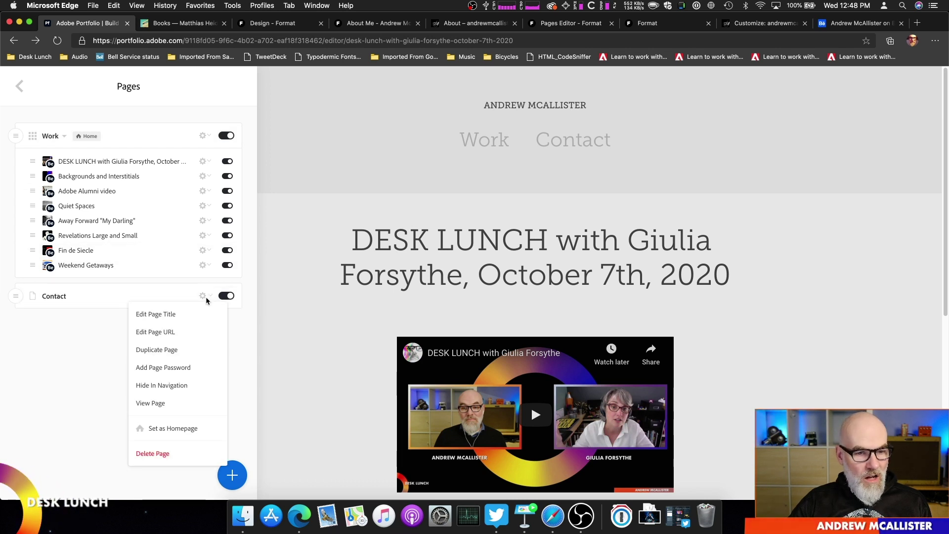
pyautogui.click(204, 296)
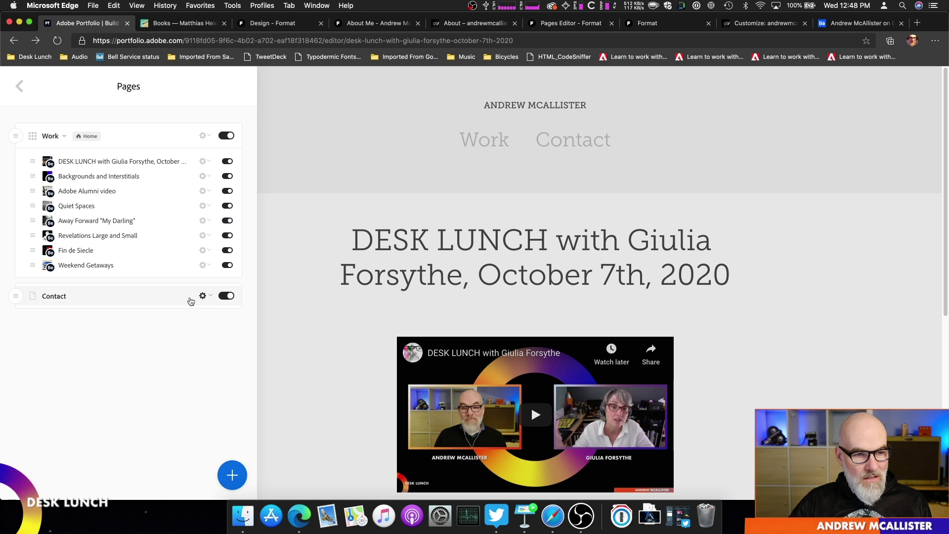
pyautogui.click(58, 298)
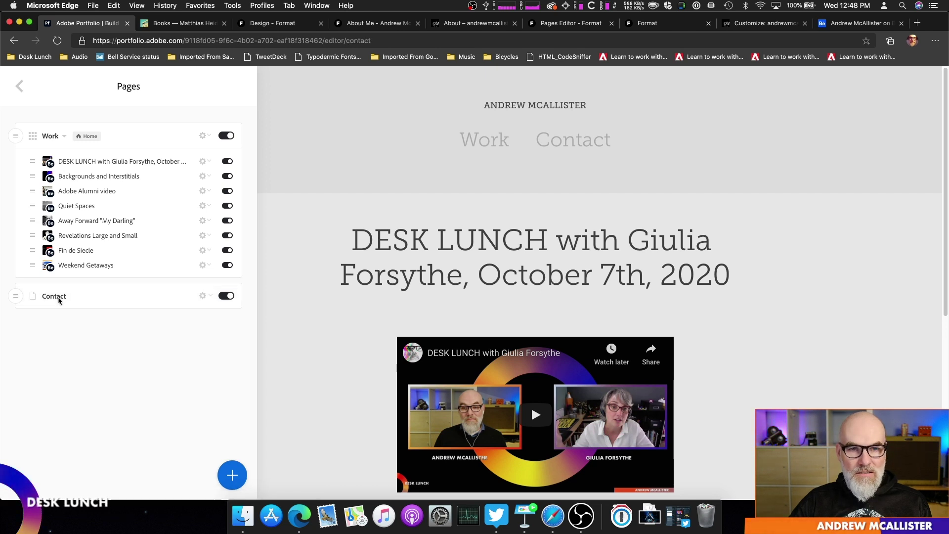
pyautogui.scroll(-4, 551, 316)
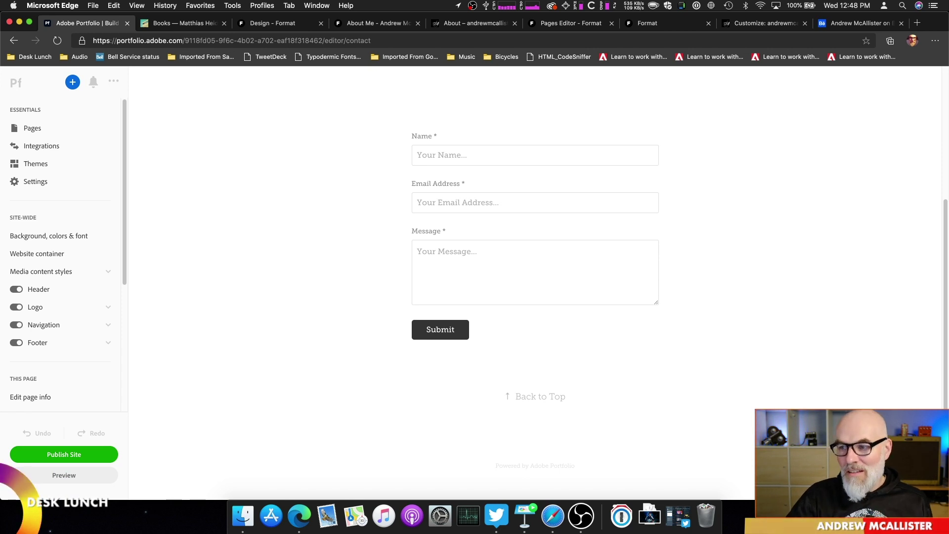
# Switch to the presentation, review the slides comparing Adobe Portfolio, format.com and wordpress.org, and end the slideshow
pyautogui.press('super+Tab')
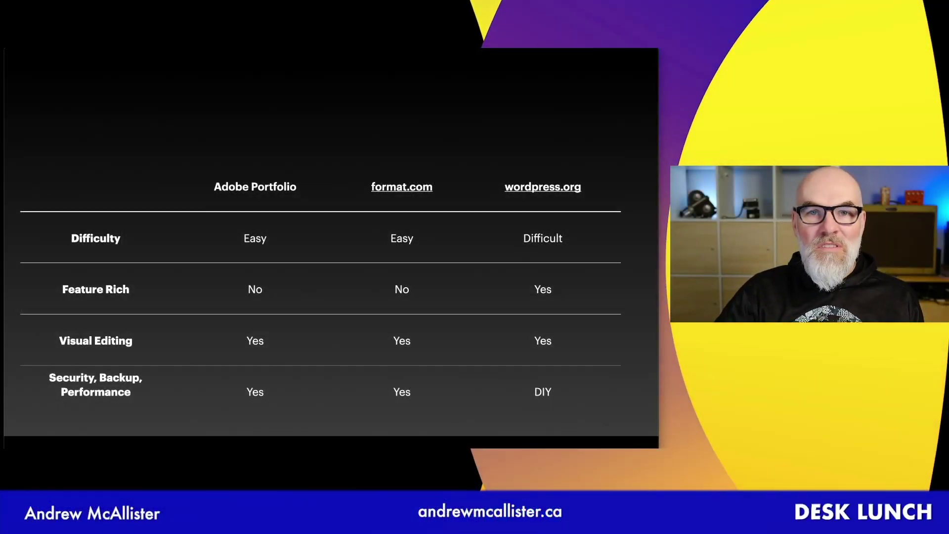
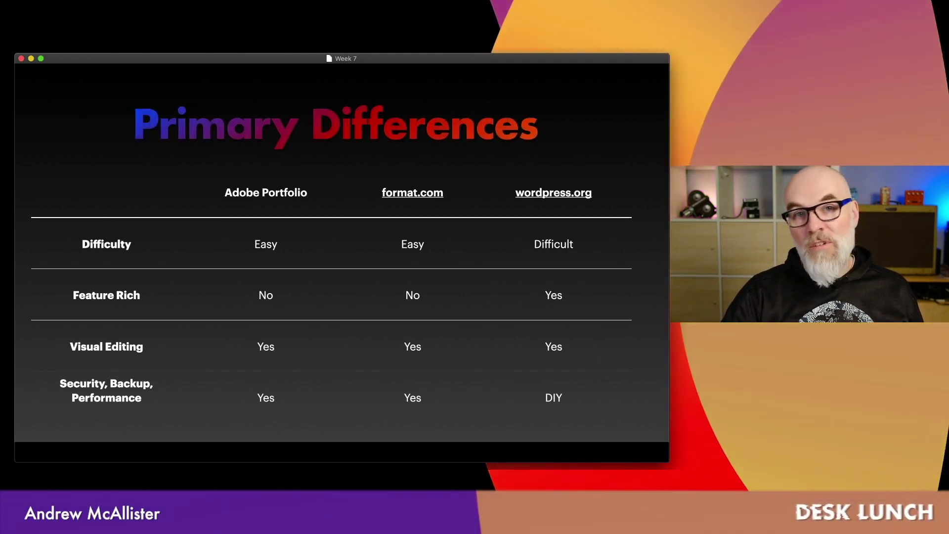
pyautogui.press('Right')
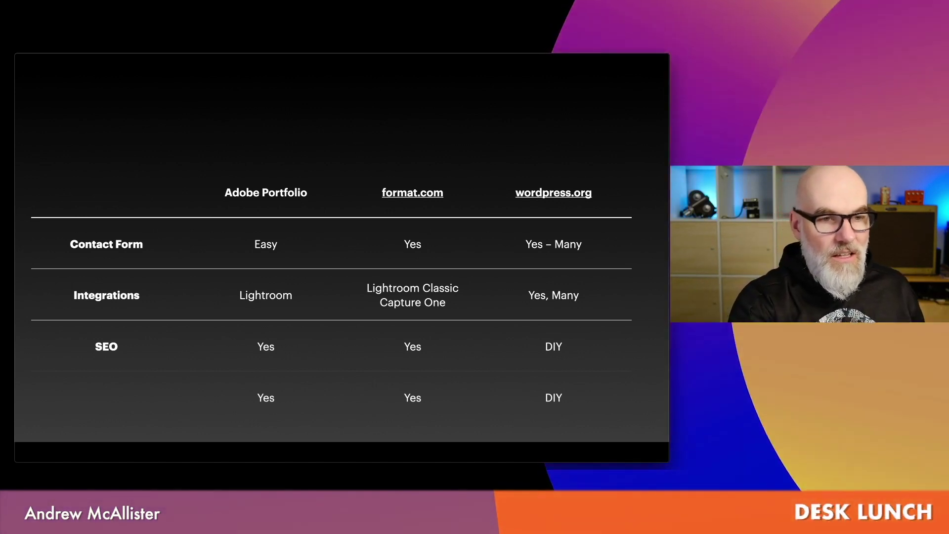
pyautogui.press('Escape')
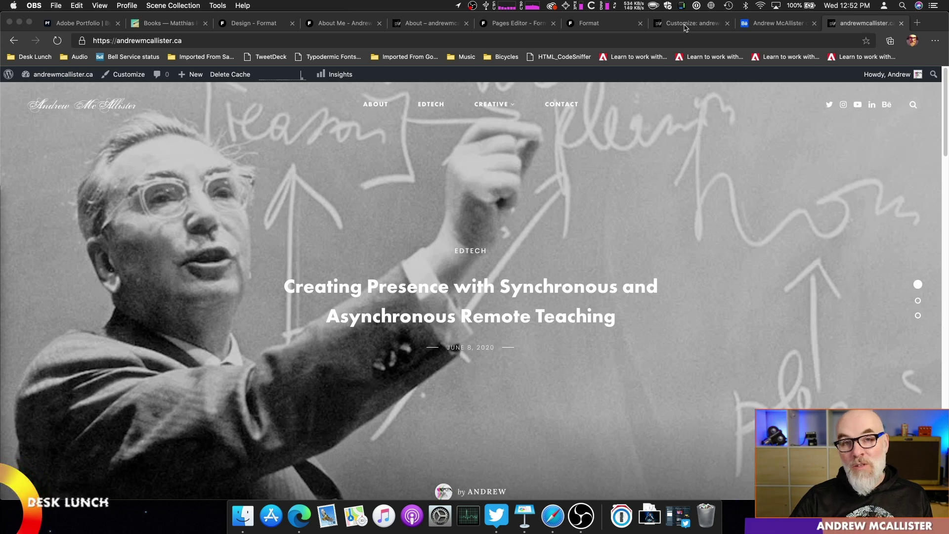
# Look at the WordPress customizer's Additional CSS and open the site's admin dashboard to review its analytics and widgets
pyautogui.click(685, 28)
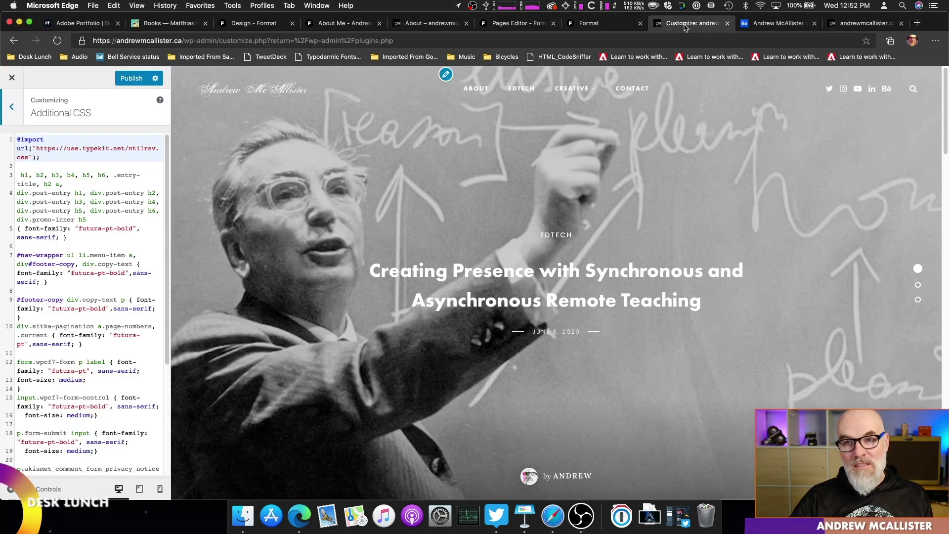
pyautogui.click(872, 22)
pyautogui.moveTo(84, 77)
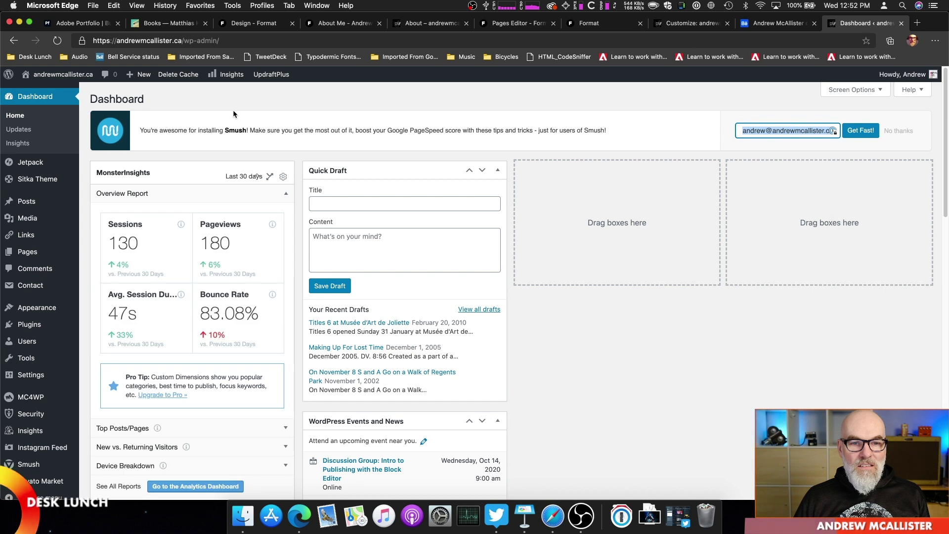
pyautogui.scroll(-2, 173, 236)
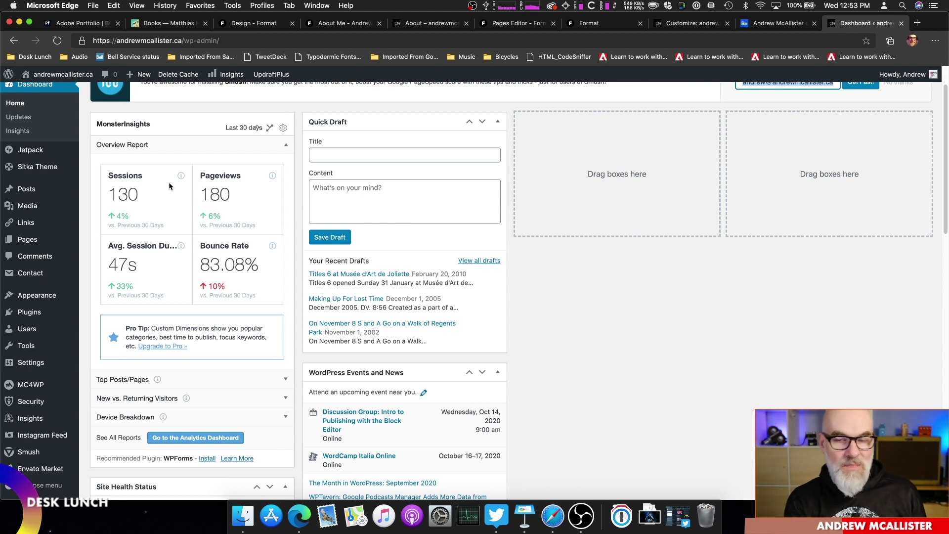
pyautogui.scroll(2, 180, 192)
pyautogui.scroll(-3, 180, 193)
pyautogui.scroll(-1, 180, 193)
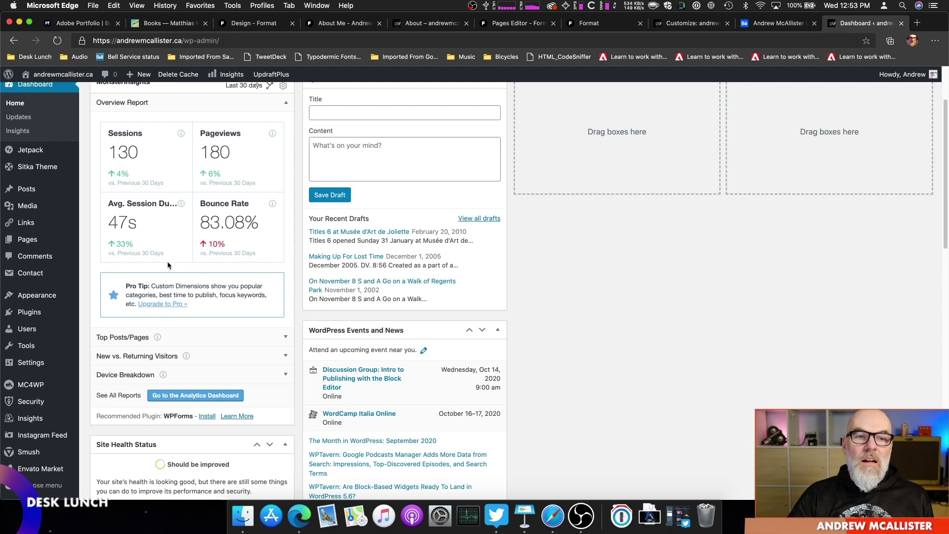
# Look through the WordPress site's installed plugins and open the WP Super Cache settings
pyautogui.moveTo(45, 318)
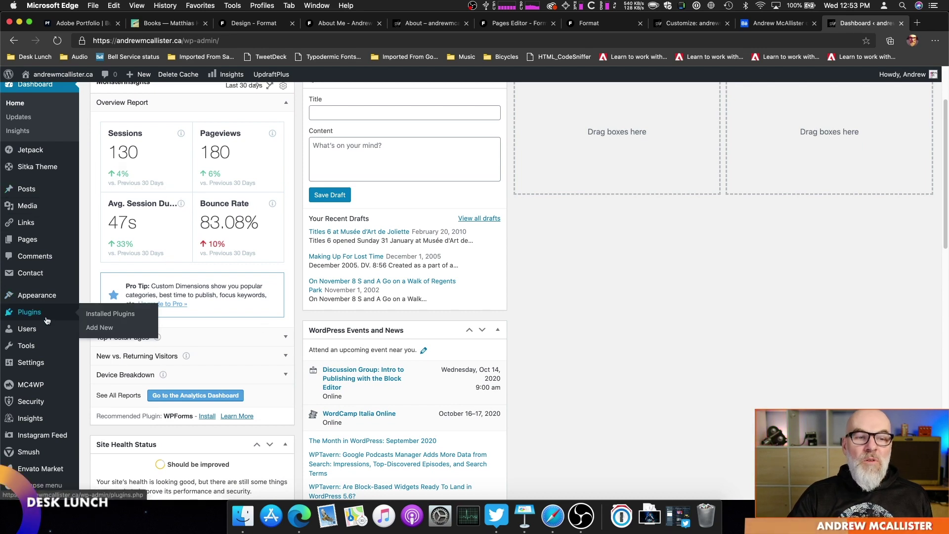
pyautogui.click(130, 315)
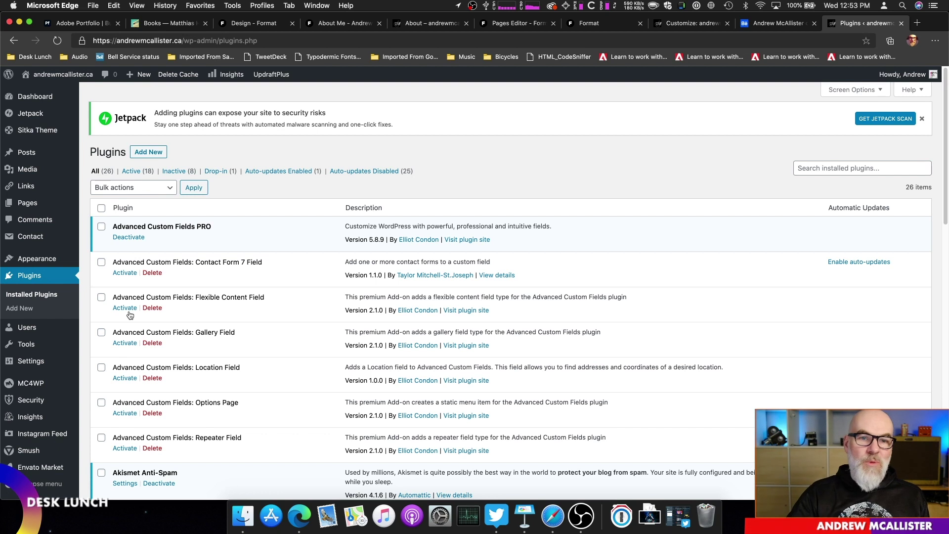
pyautogui.scroll(-1, 275, 379)
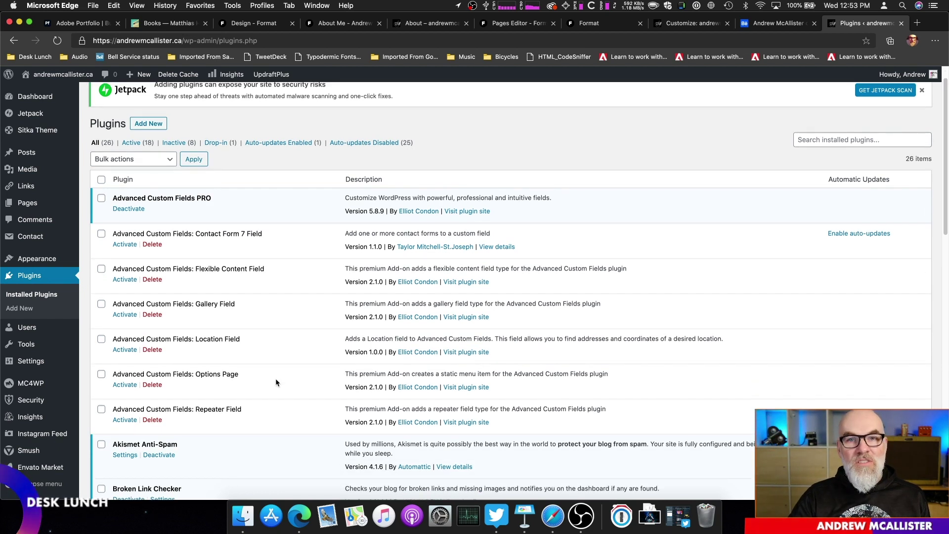
pyautogui.scroll(-3, 273, 380)
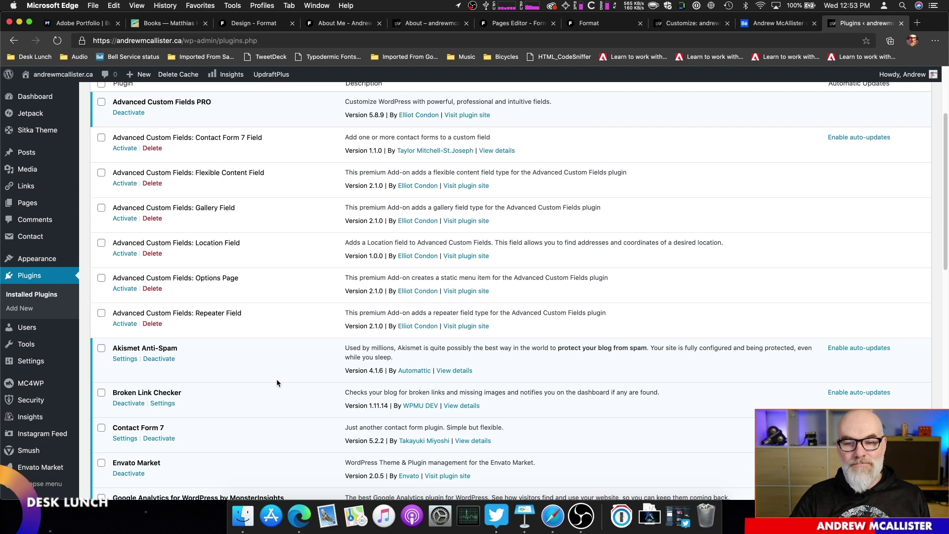
pyautogui.scroll(-6, 277, 378)
pyautogui.scroll(-2, 277, 380)
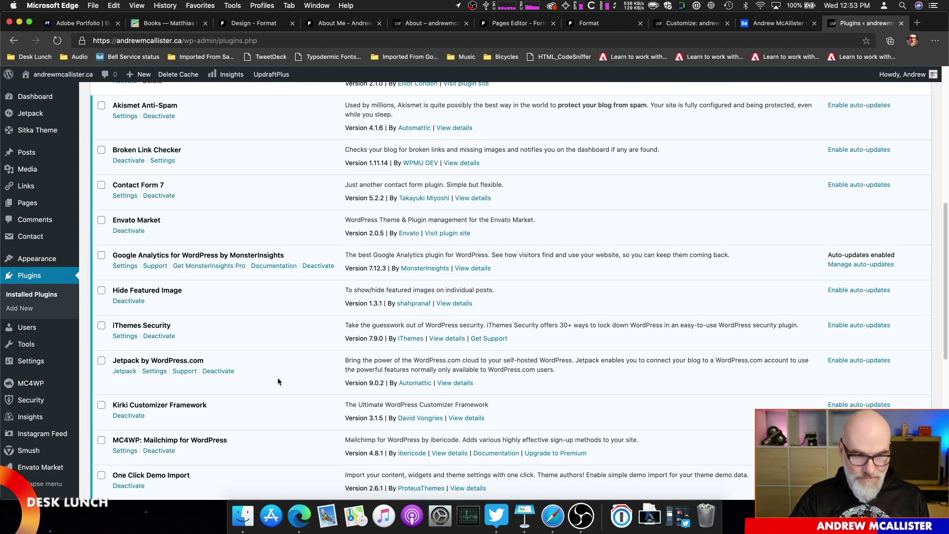
pyautogui.scroll(-1, 277, 381)
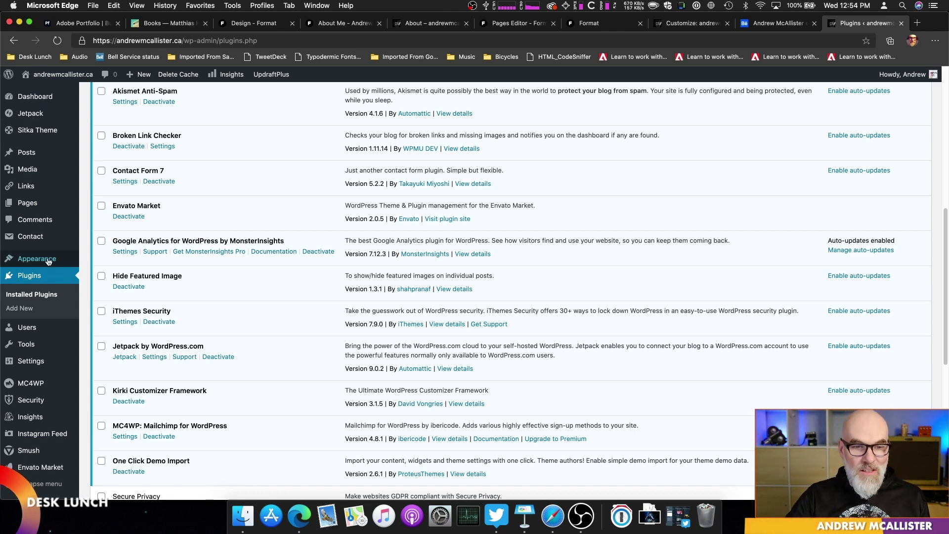
pyautogui.scroll(-2, 362, 462)
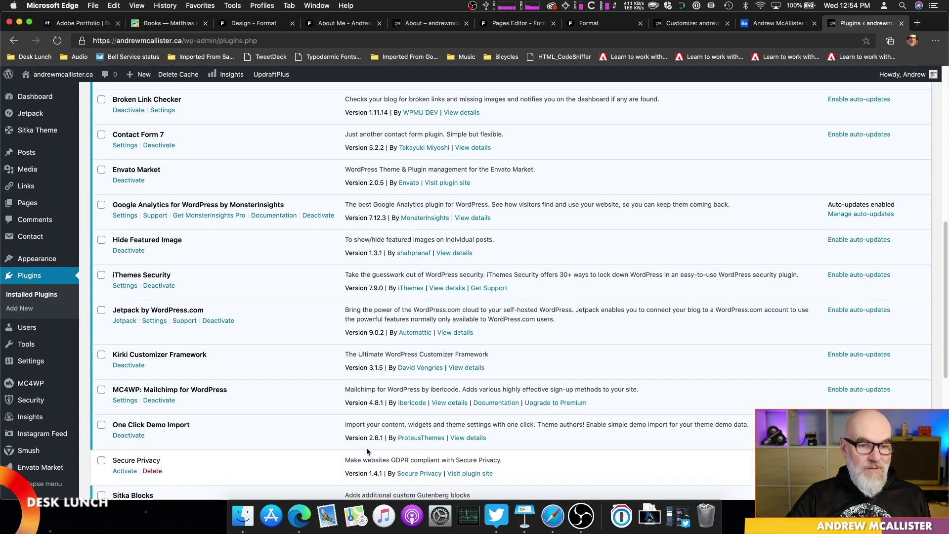
pyautogui.scroll(1, 330, 410)
pyautogui.scroll(-5, 330, 410)
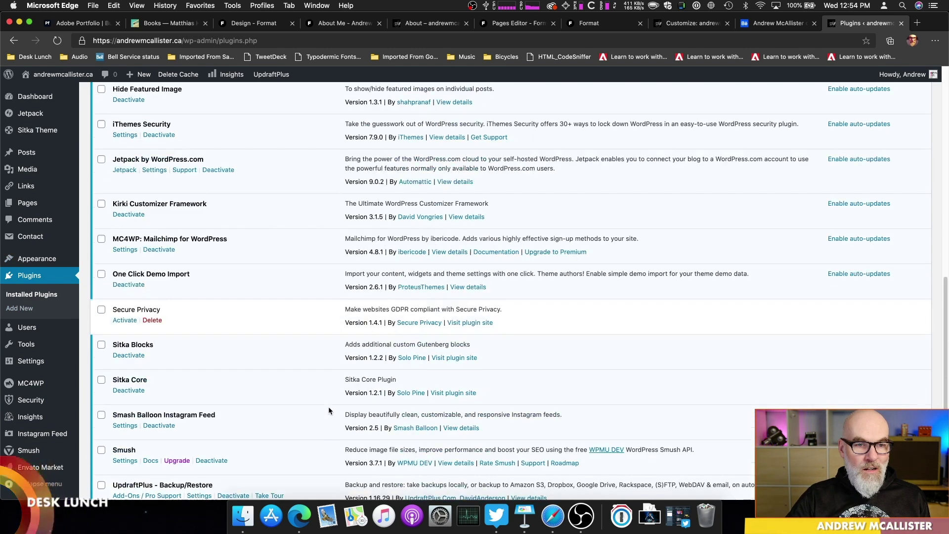
pyautogui.scroll(-1, 329, 409)
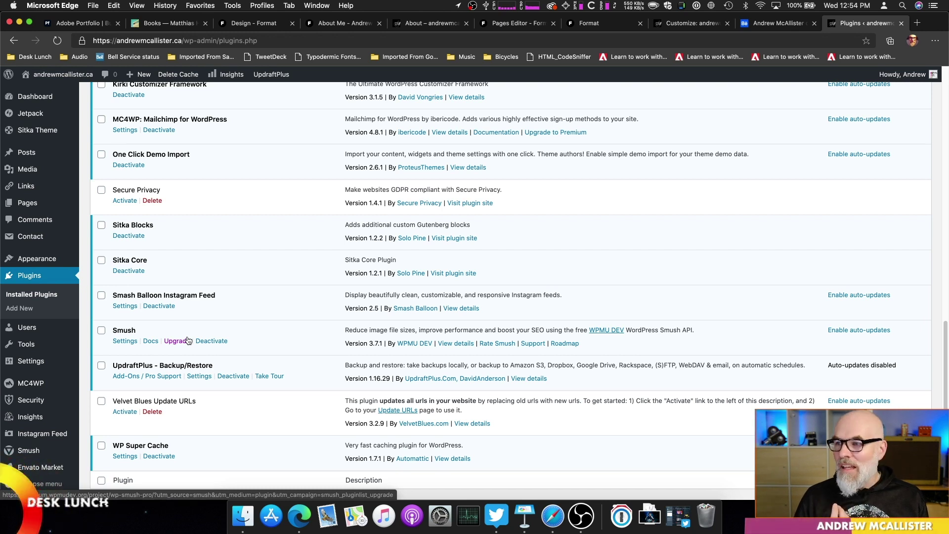
pyautogui.click(125, 456)
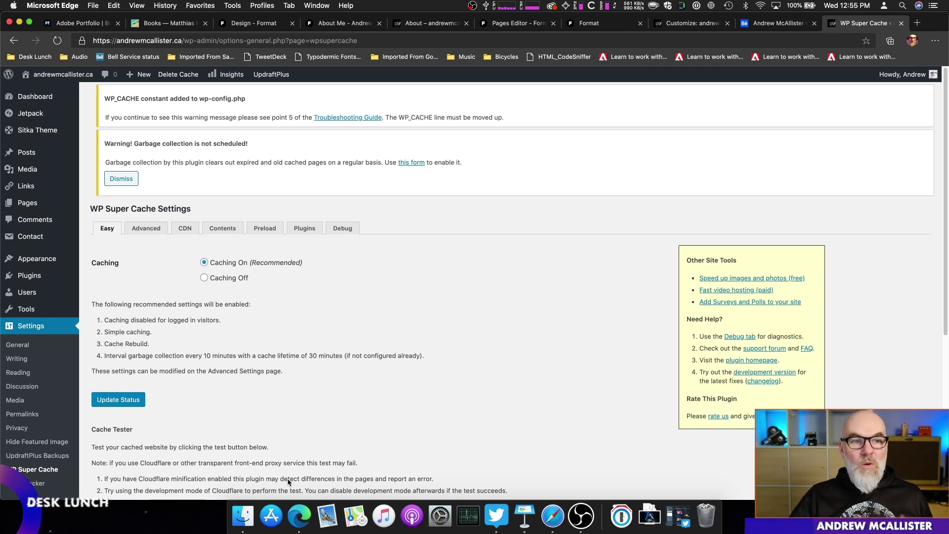
# Open the site's themes page, read the WP Super Cache warning, and look over the installed themes
pyautogui.moveTo(64, 75)
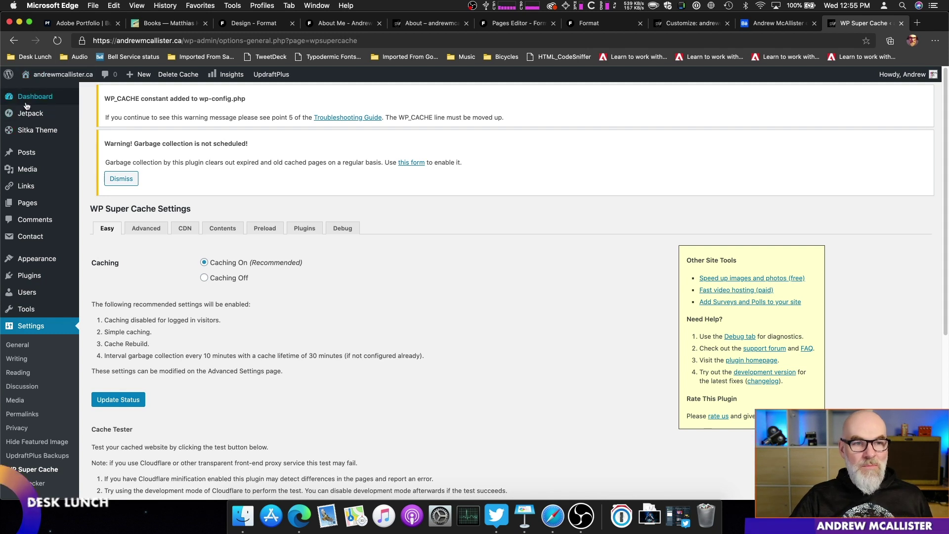
pyautogui.moveTo(29, 105)
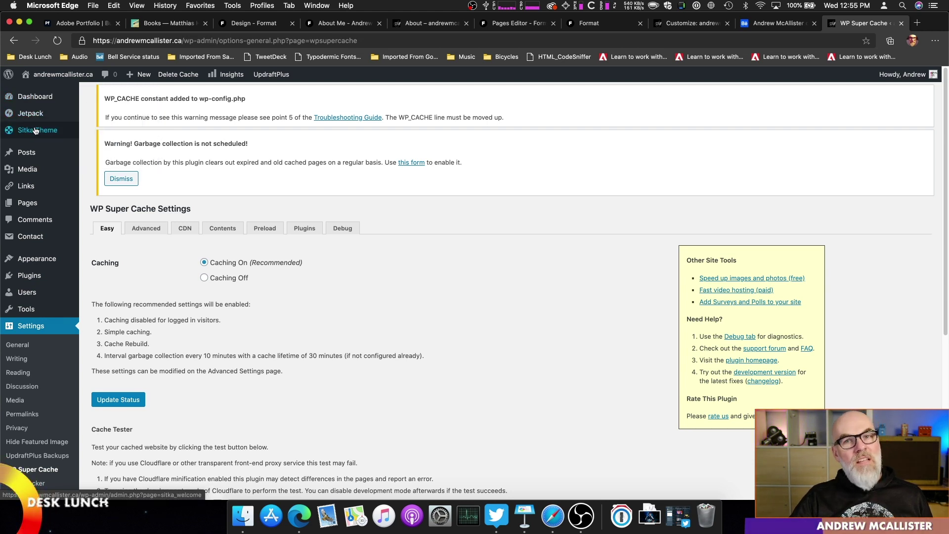
pyautogui.moveTo(52, 262)
pyautogui.click(87, 262)
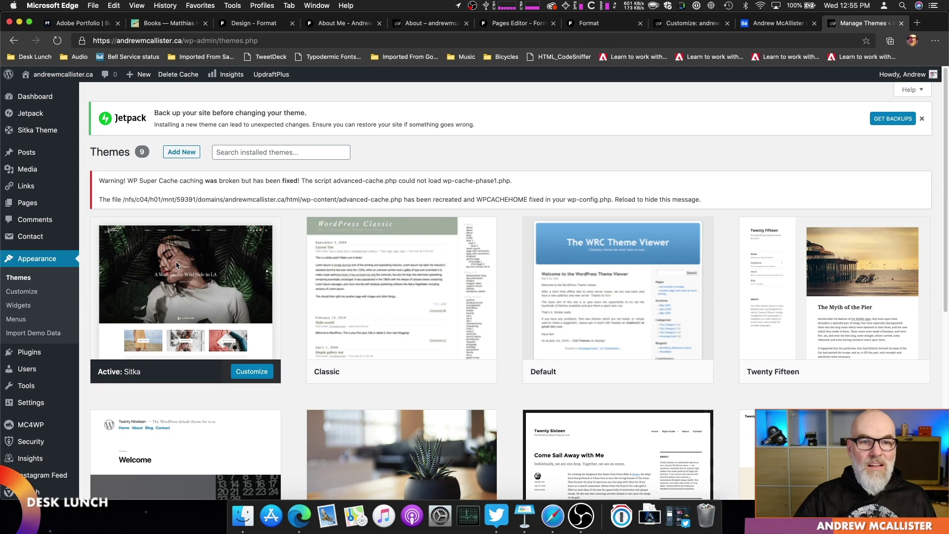
pyautogui.moveTo(111, 181); pyautogui.dragTo(286, 190)
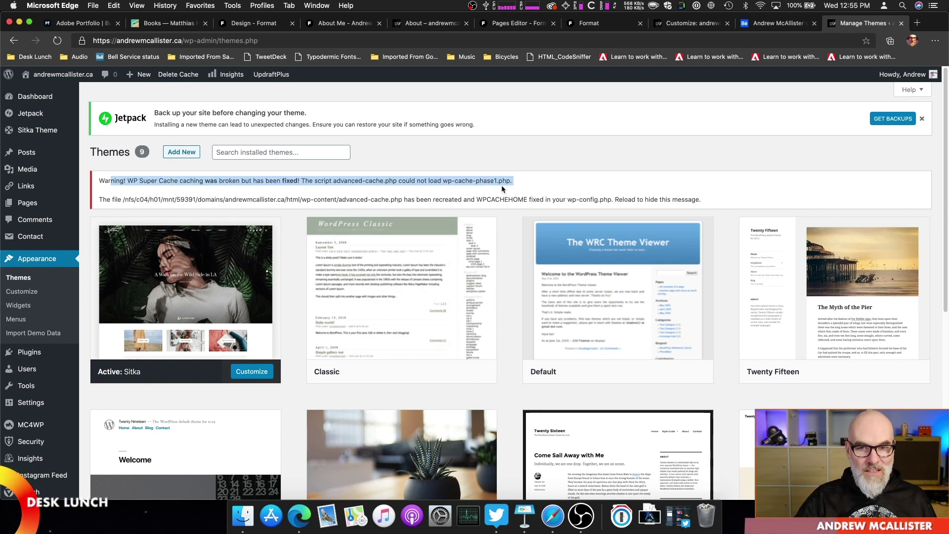
pyautogui.moveTo(106, 199); pyautogui.dragTo(708, 198)
pyautogui.click(712, 195)
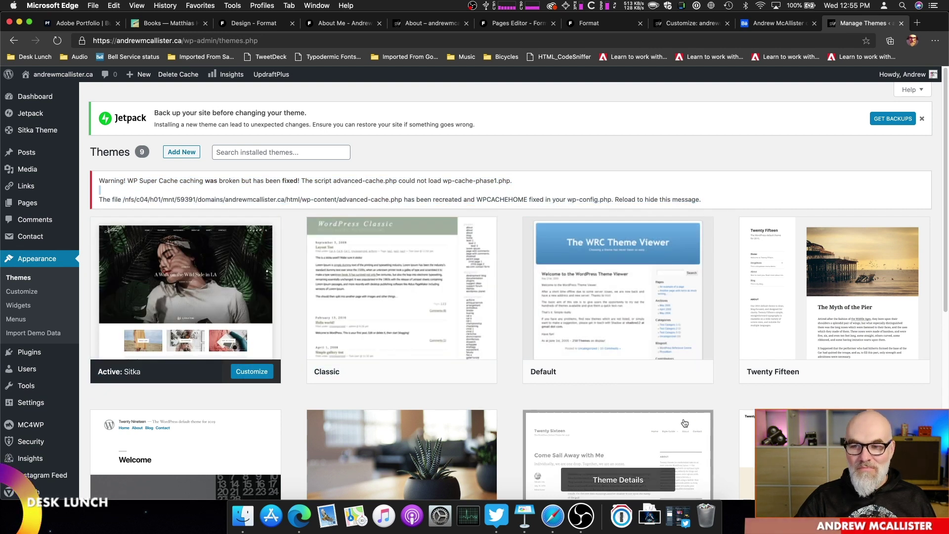
pyautogui.scroll(-3, 643, 435)
pyautogui.scroll(-7, 336, 346)
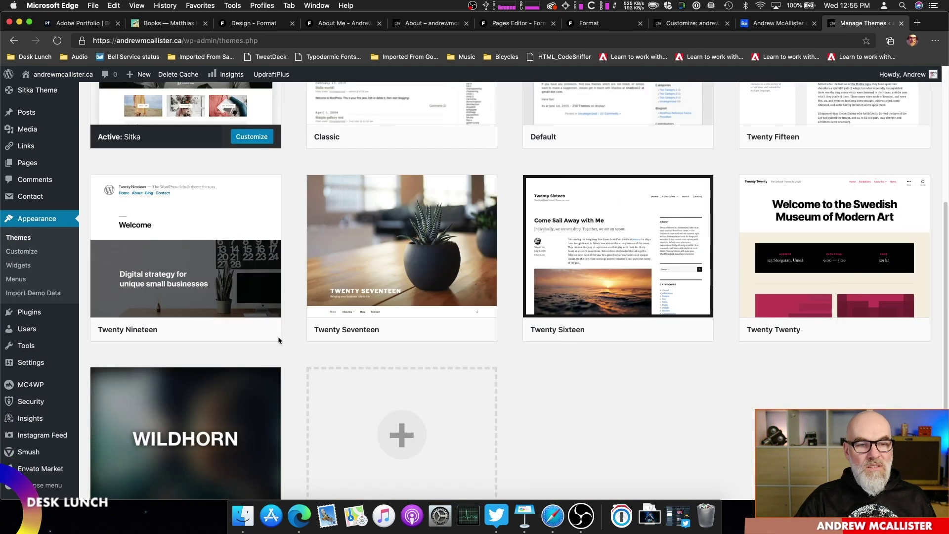
pyautogui.scroll(4, 373, 385)
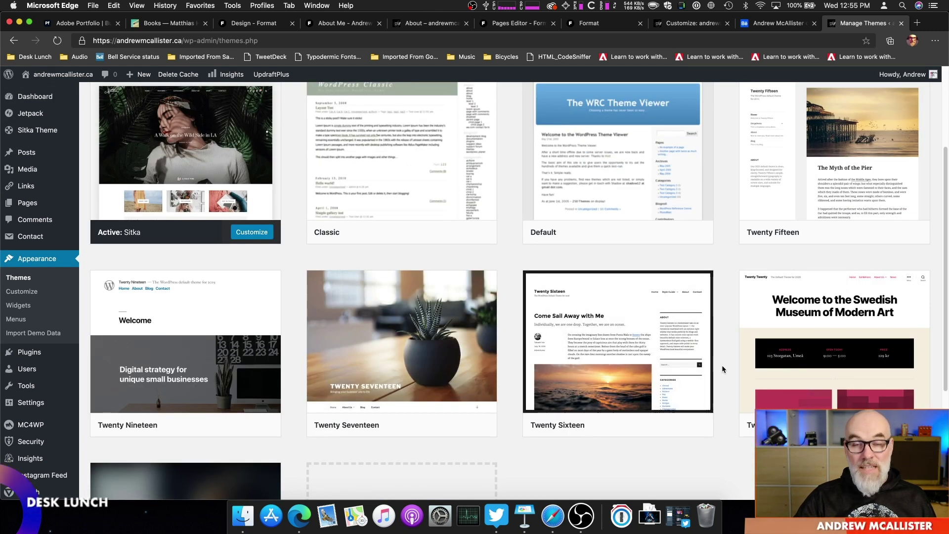
# Open wordpress.org in a new browser tab
pyautogui.click(918, 27)
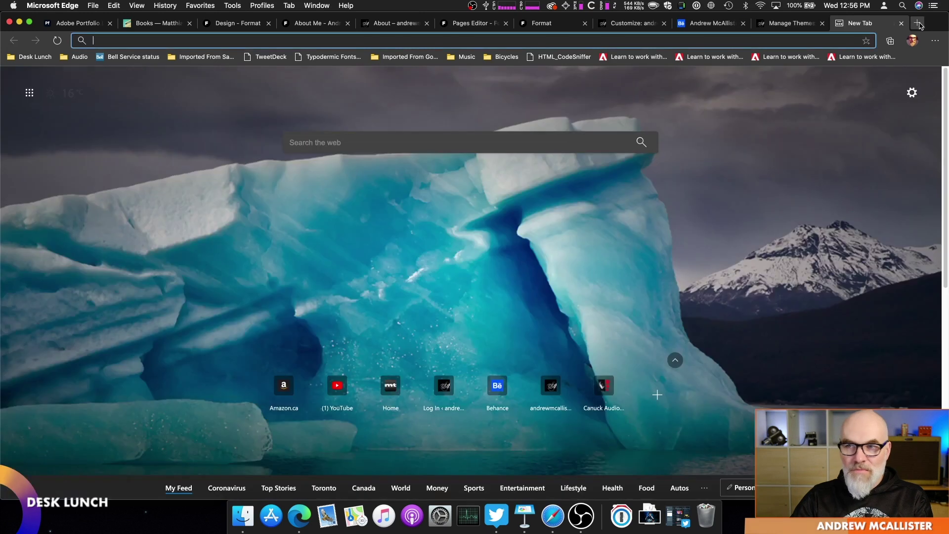
pyautogui.write('wordpress.')
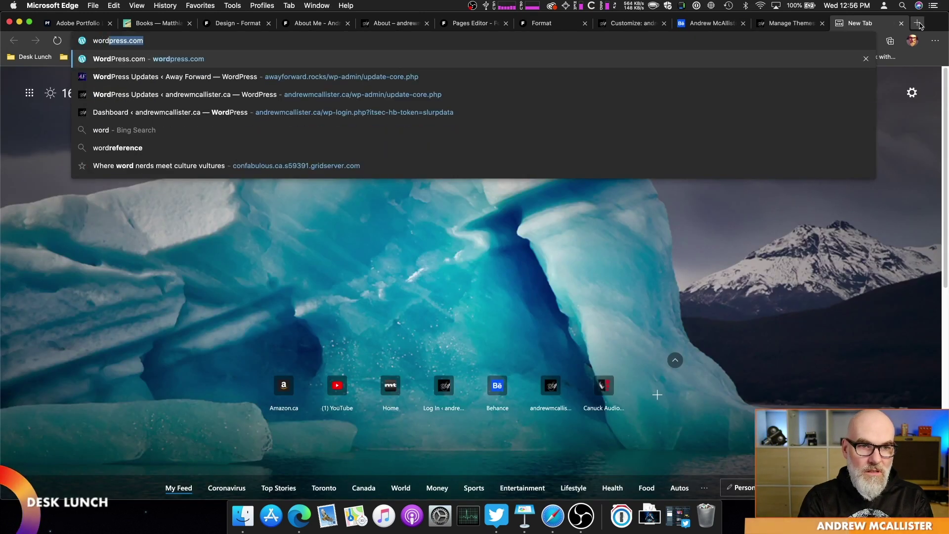
pyautogui.write('org')
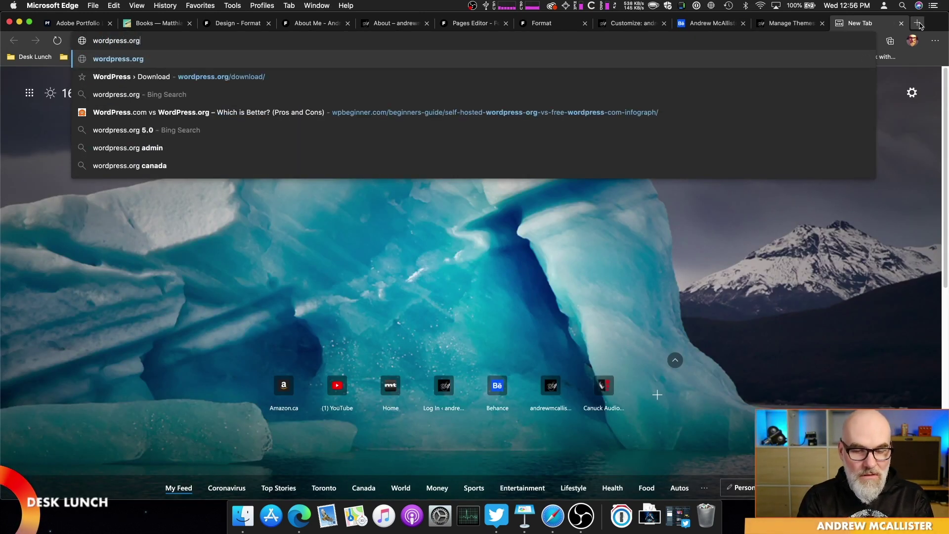
pyautogui.press('Return')
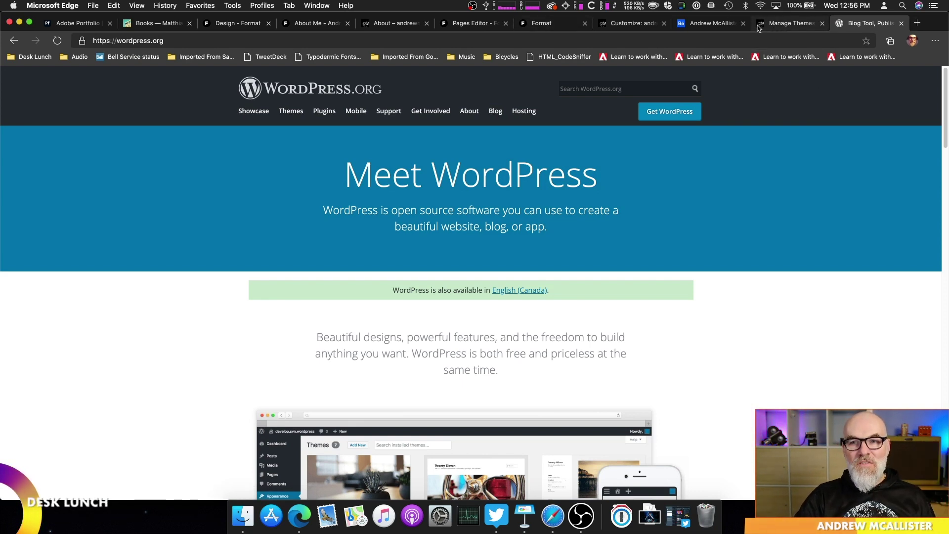
# View the Sitka theme's details, open the Solo Pine Designs site in a new tab, and browse its latest themes
pyautogui.click(805, 27)
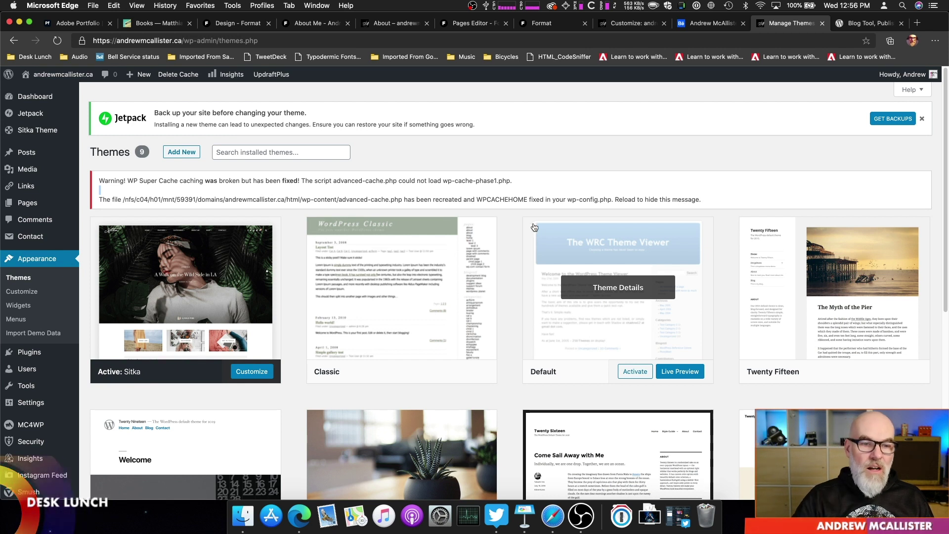
pyautogui.click(248, 340)
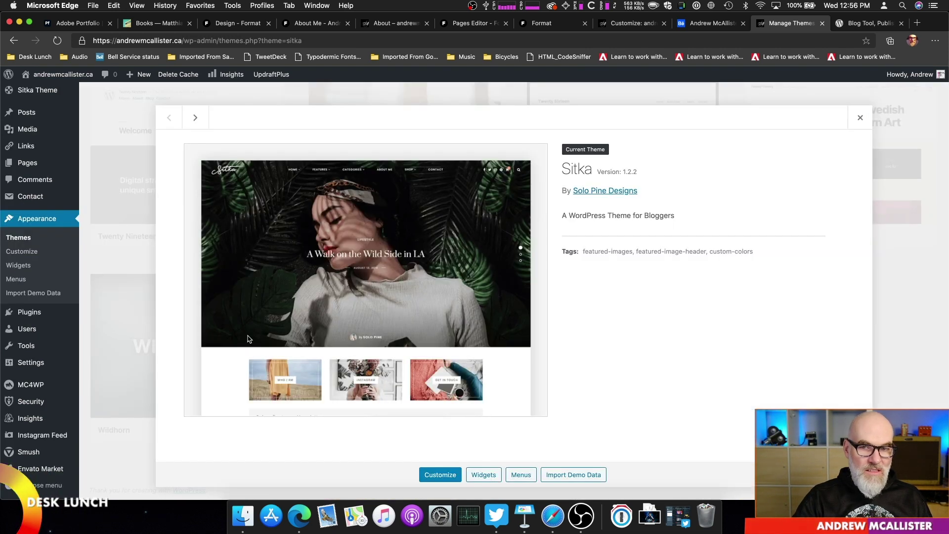
pyautogui.rightClick(588, 190)
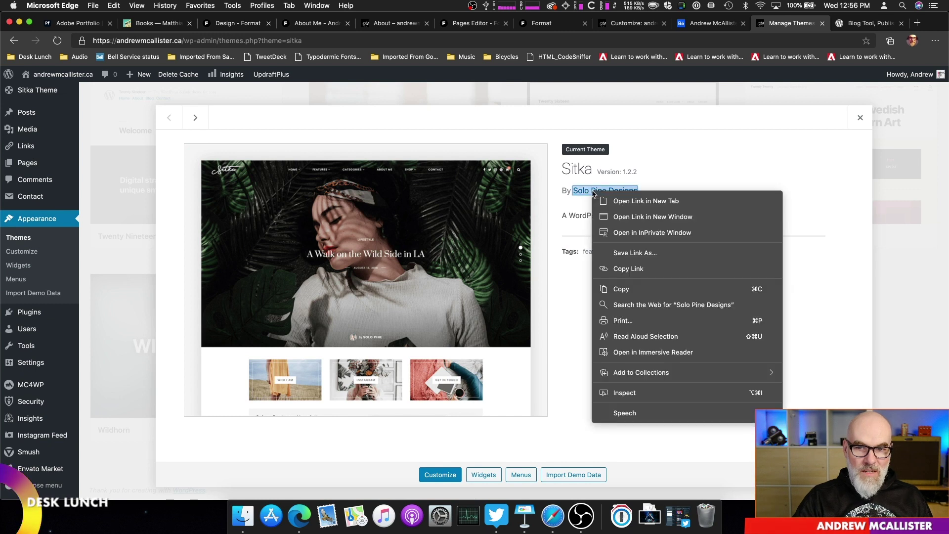
pyautogui.click(611, 200)
pyautogui.click(804, 23)
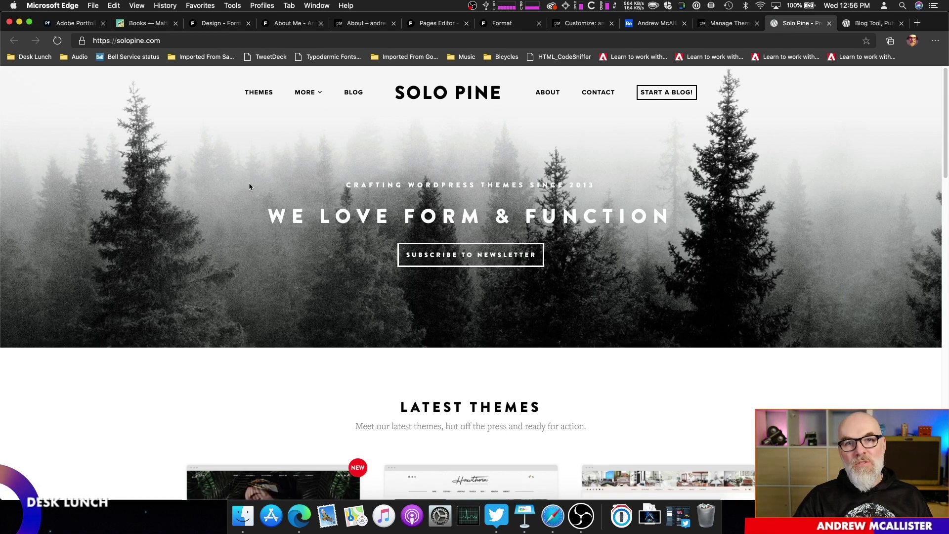
pyautogui.scroll(-1, 505, 351)
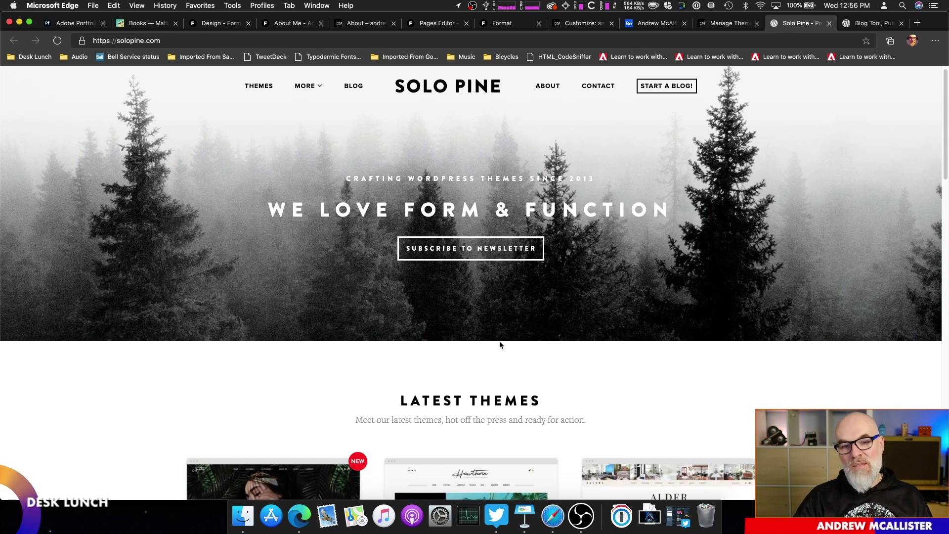
pyautogui.scroll(-5, 502, 341)
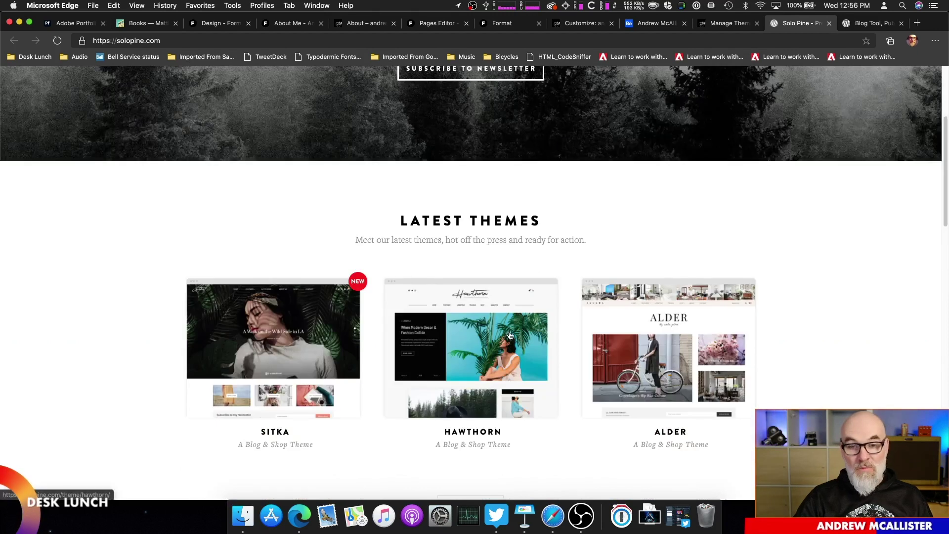
# Open the Sitka theme's product page on the Solo Pine site and review its description and purchase options
pyautogui.click(731, 25)
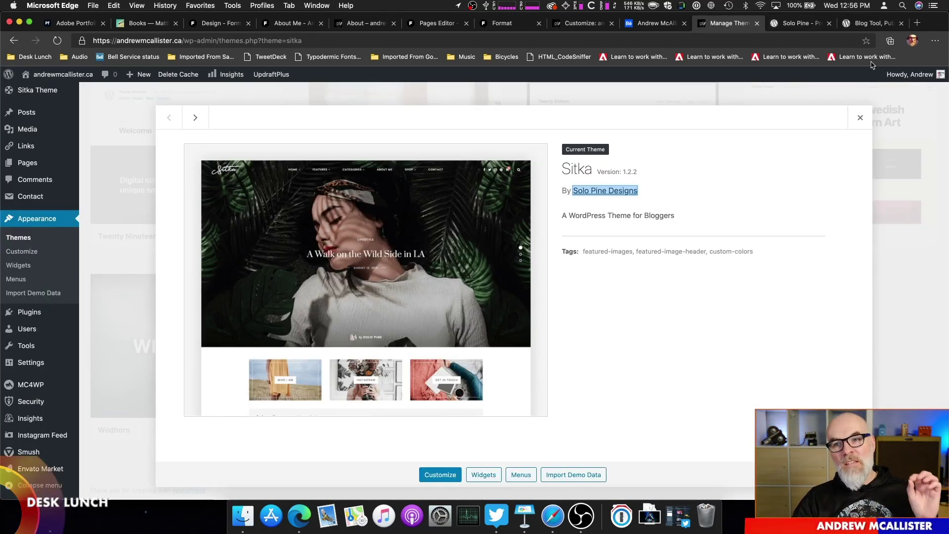
pyautogui.click(798, 23)
pyautogui.scroll(-2, 494, 315)
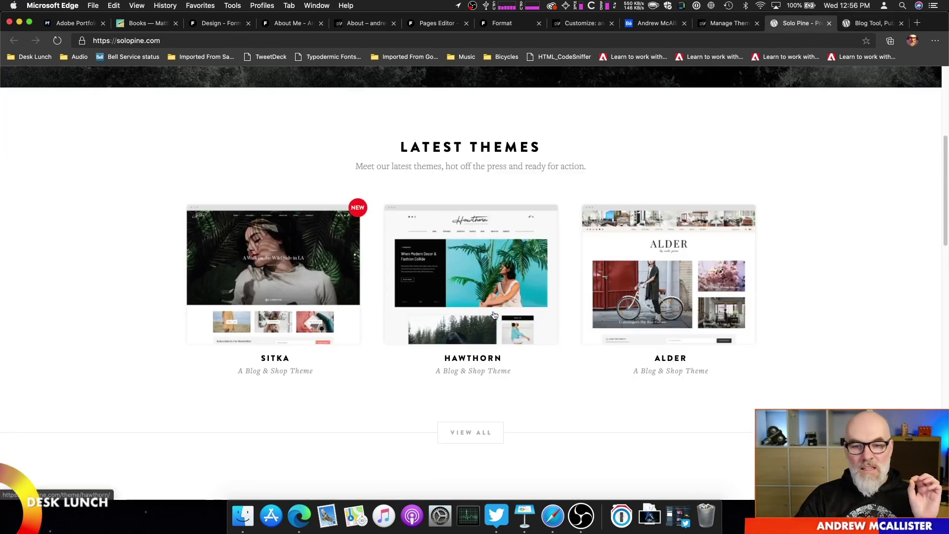
pyautogui.click(264, 287)
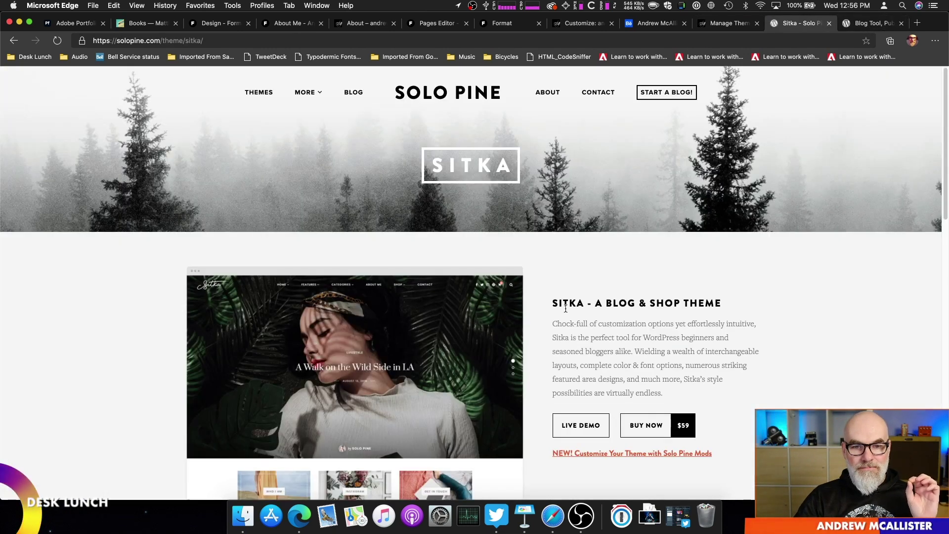
pyautogui.scroll(-2, 566, 308)
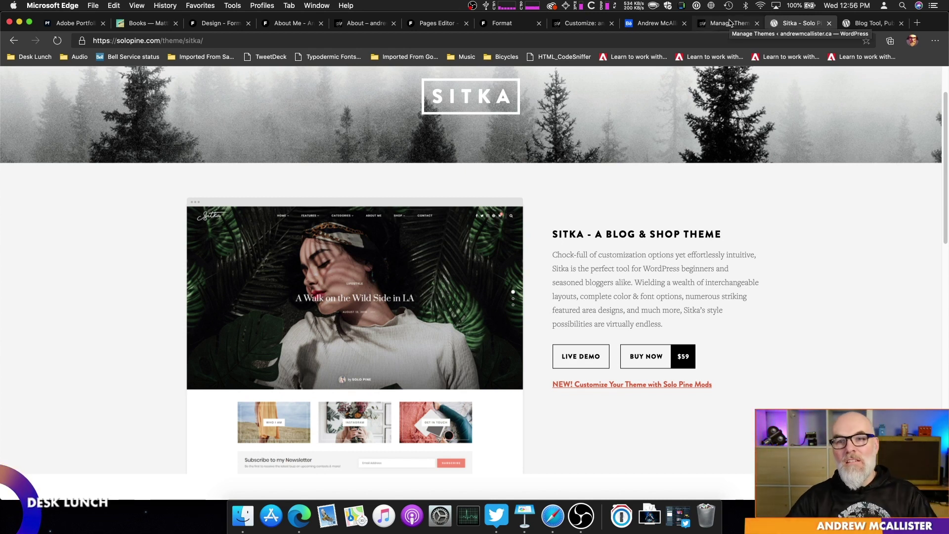
# Return to the site's Sitka theme details and open the theme in the WordPress customizer
pyautogui.click(729, 23)
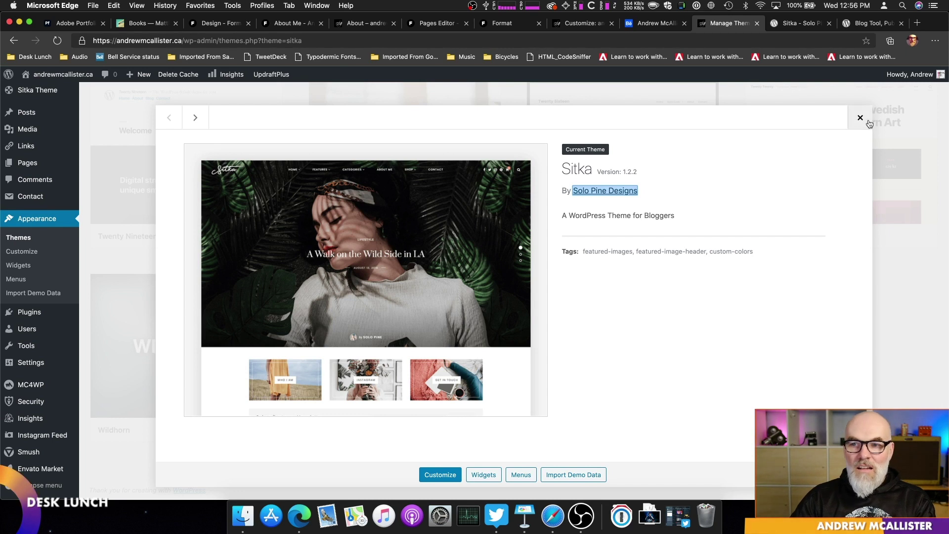
pyautogui.click(439, 476)
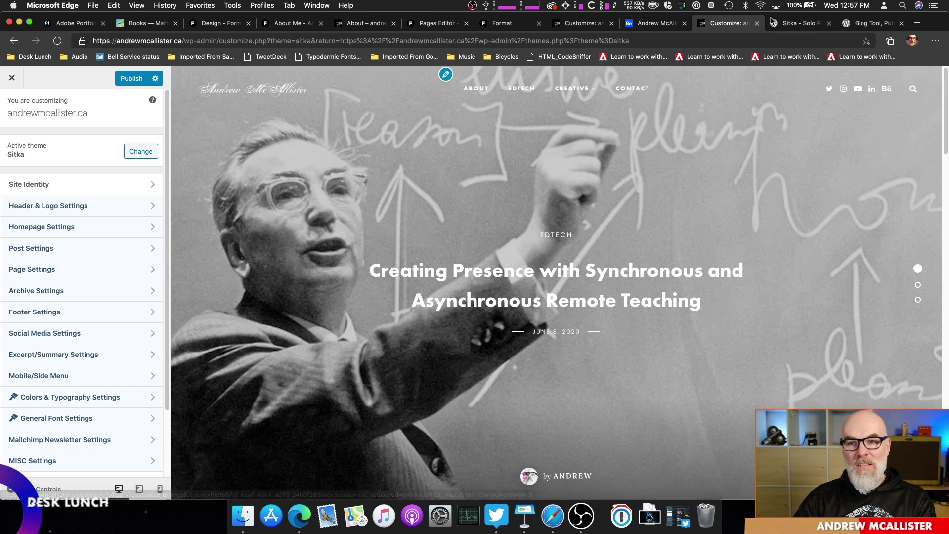
# Open the Adobe Fonts browsing page at fonts.adobe.com in a new browser tab
pyautogui.press('super+t')
pyautogui.write('font')
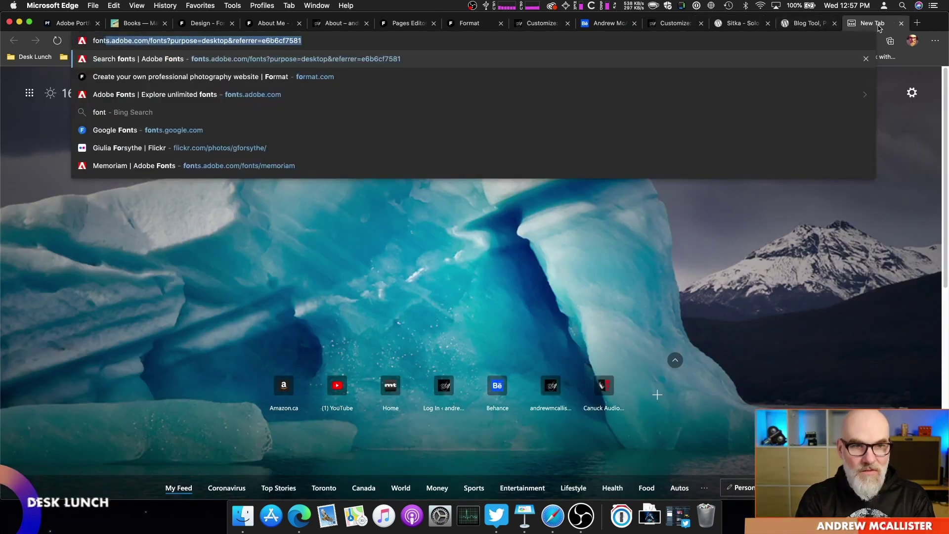
pyautogui.write('s.')
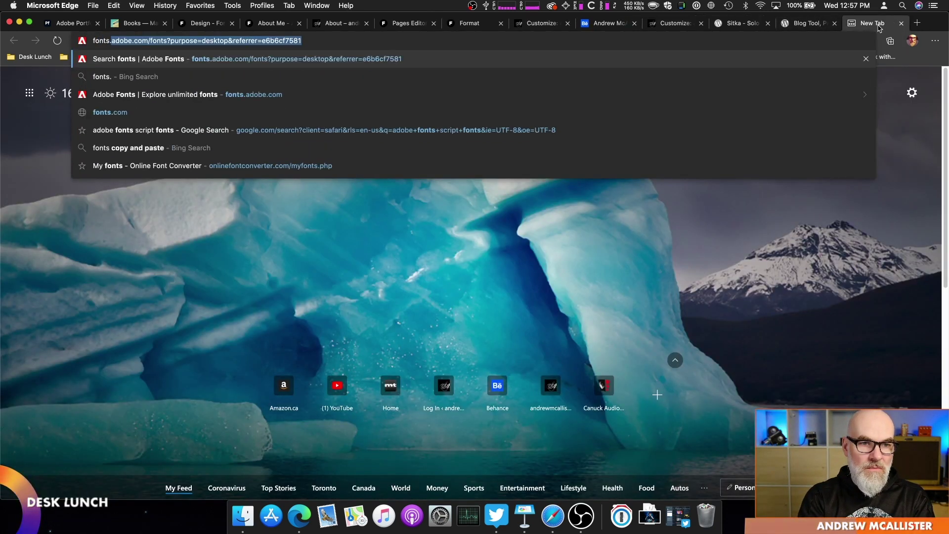
pyautogui.press('Return')
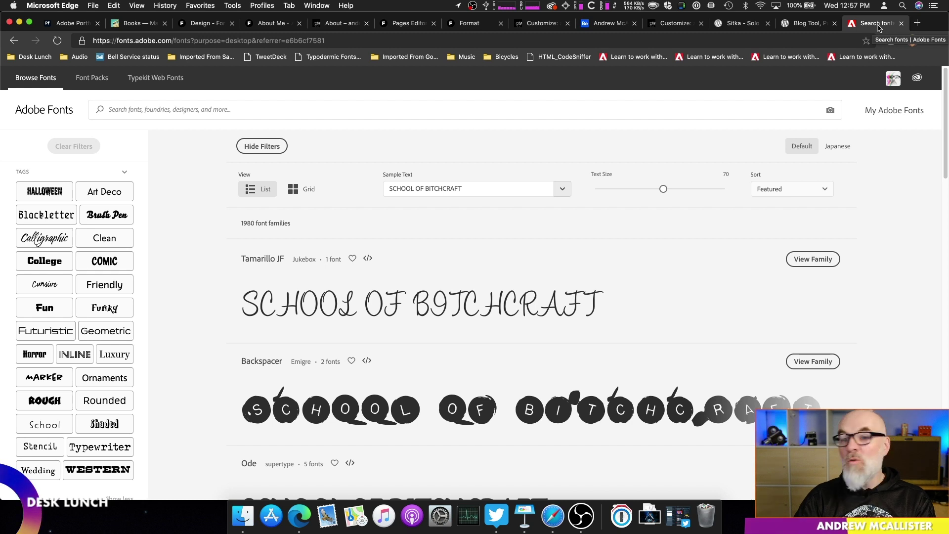
# Open schoolofbitchcraft.com in a new tab and look over the home page's logo, headings and blog post typography
pyautogui.press('super+t')
pyautogui.write('schoolofbitchcraft.com')
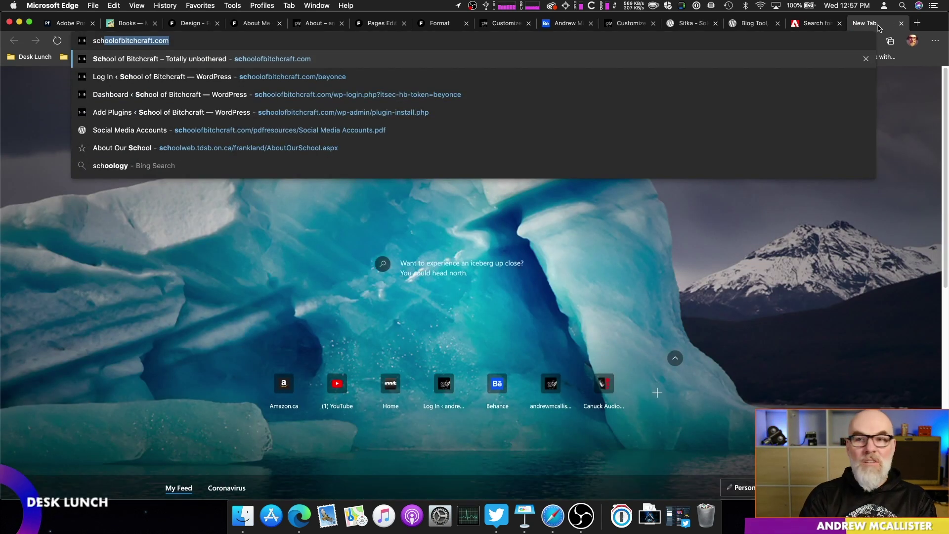
pyautogui.press('Return')
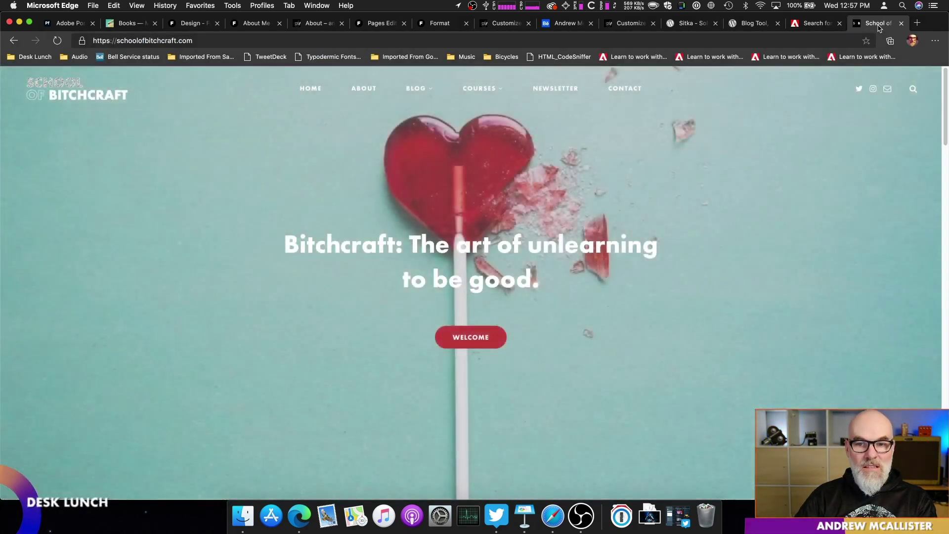
pyautogui.scroll(-2, 588, 331)
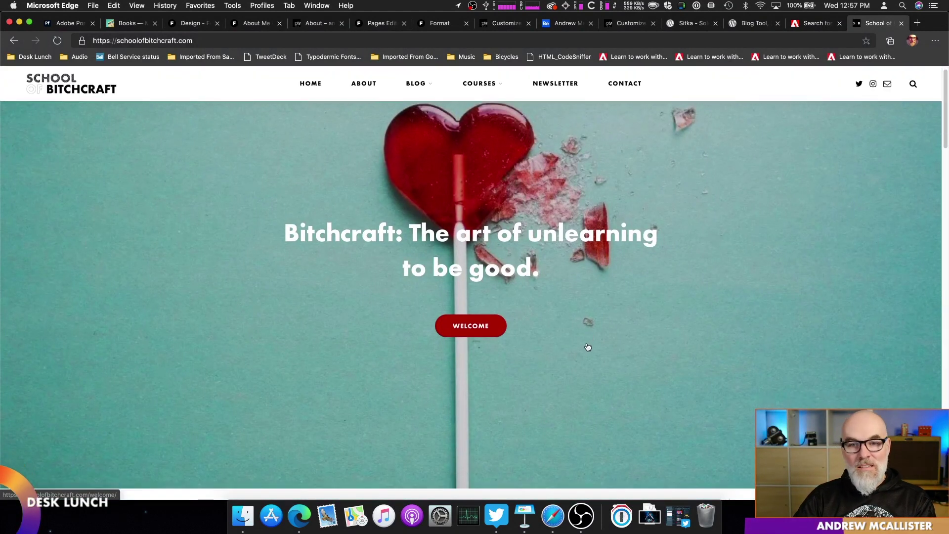
pyautogui.scroll(-5, 588, 344)
pyautogui.scroll(-5, 583, 335)
pyautogui.scroll(-2, 584, 340)
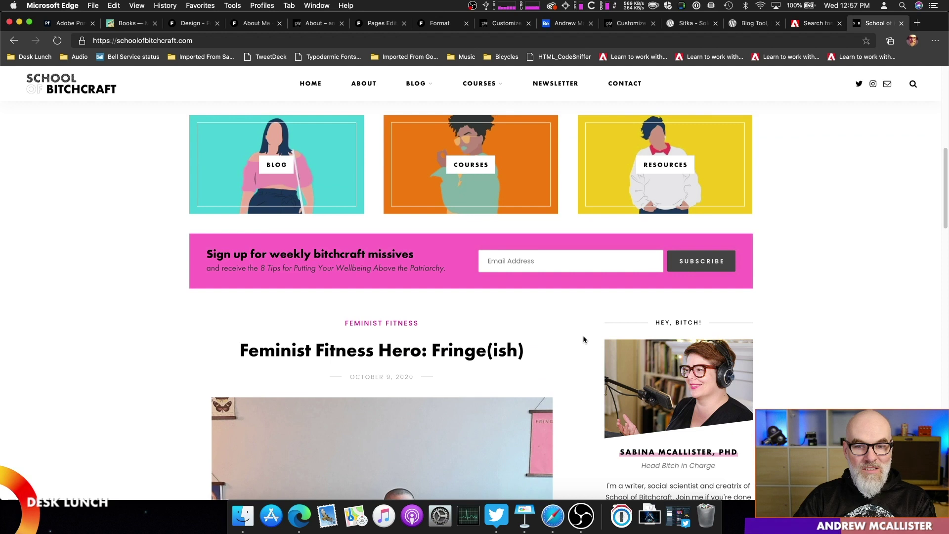
pyautogui.scroll(-5, 583, 335)
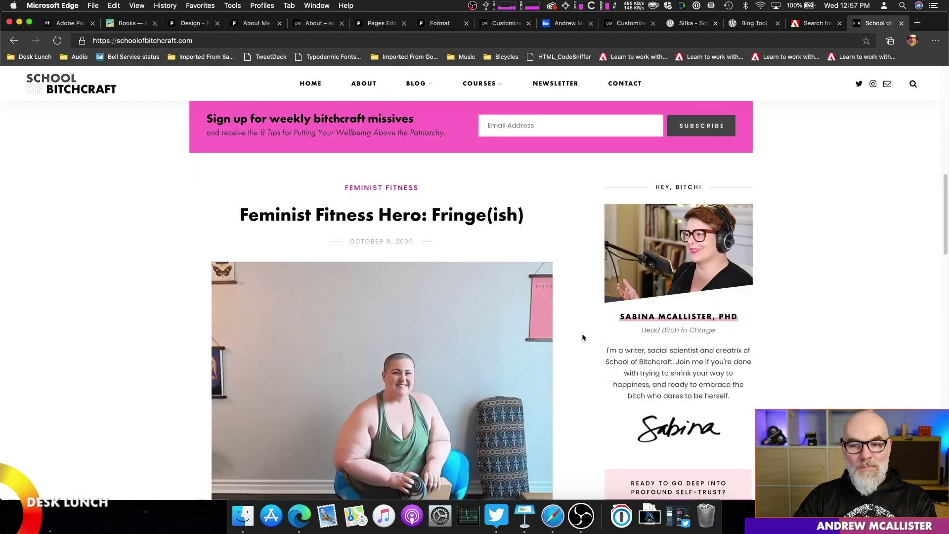
pyautogui.scroll(-5, 582, 332)
pyautogui.scroll(-2, 581, 333)
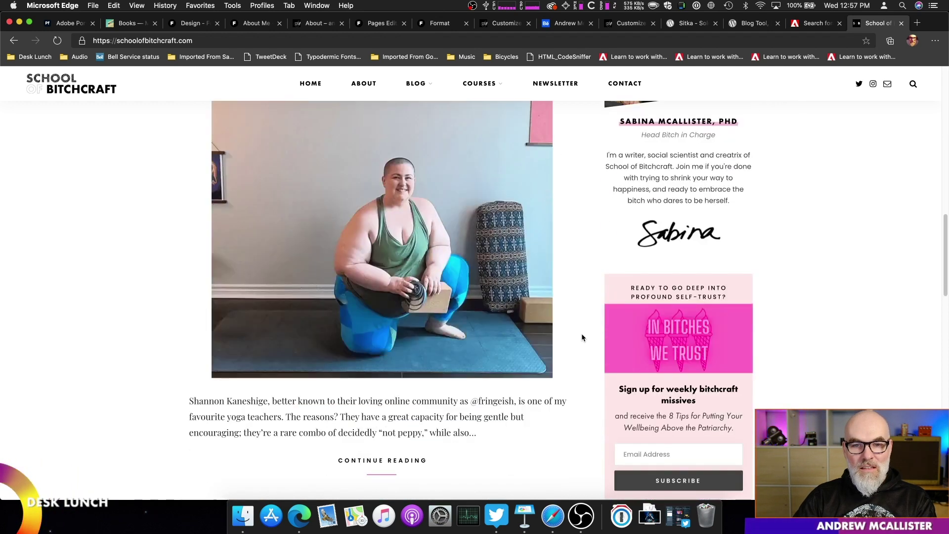
pyautogui.scroll(15, 581, 334)
pyautogui.scroll(1, 583, 338)
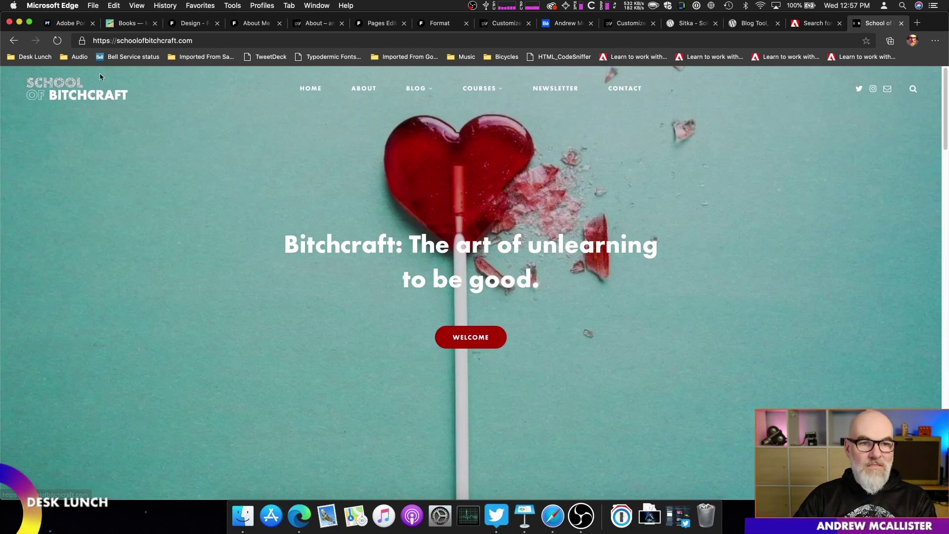
# Return to Adobe Fonts and set the font preview's sample text to "My Sample Text"
pyautogui.click(815, 24)
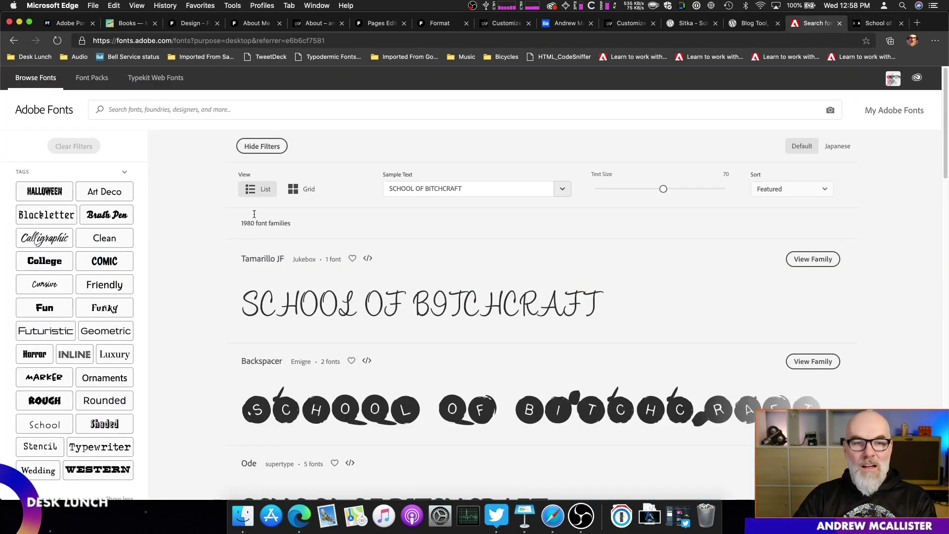
pyautogui.tripleClick(447, 186)
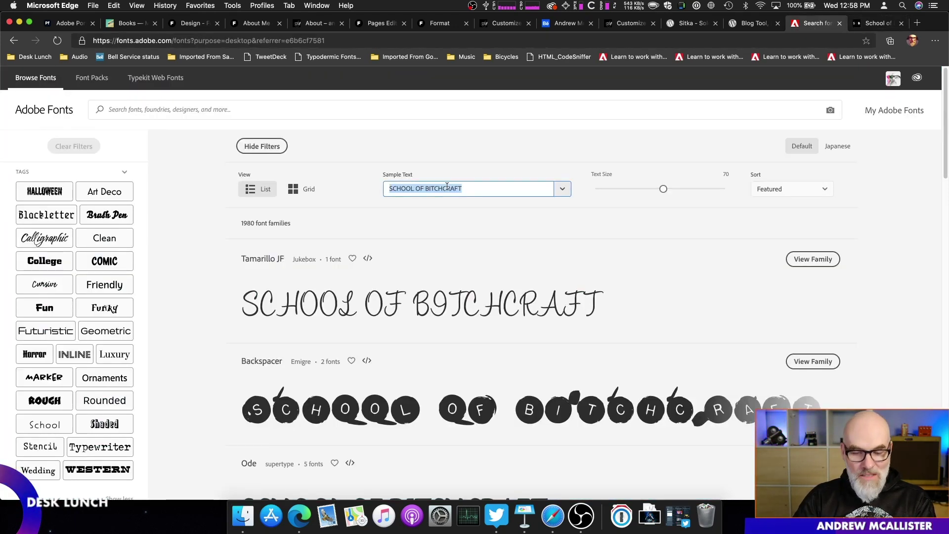
pyautogui.write('My Sample ')
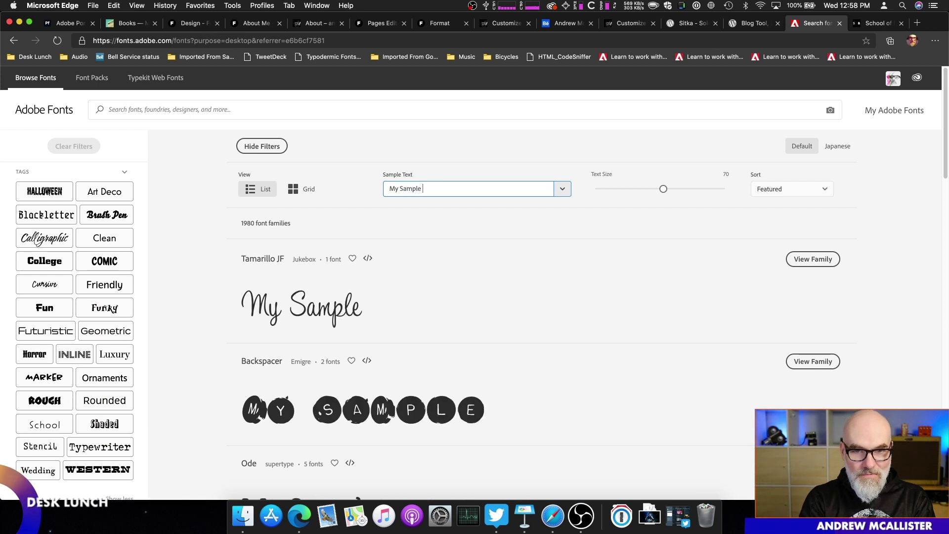
pyautogui.write('Text')
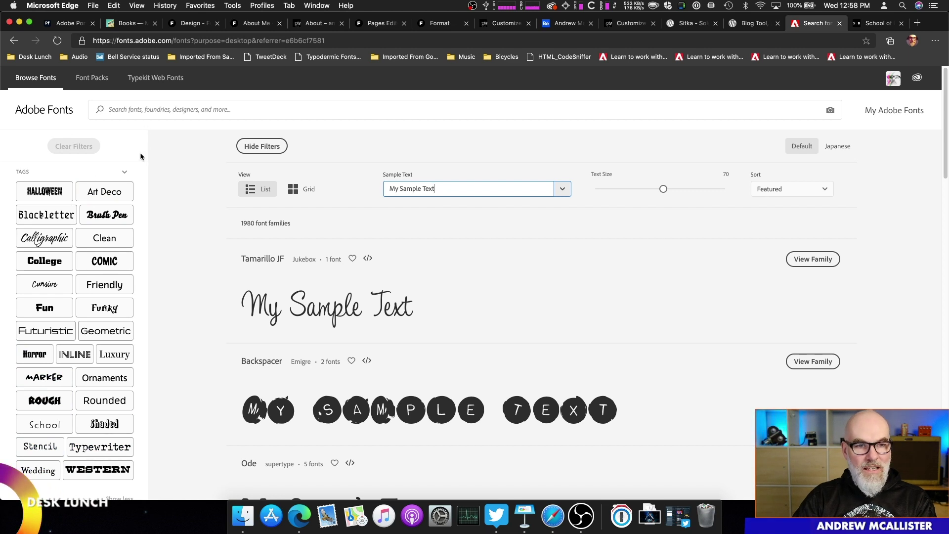
# Filter the font list to the Serif classification with the heaviest weight and browse the matching families
pyautogui.scroll(-7, 247, 331)
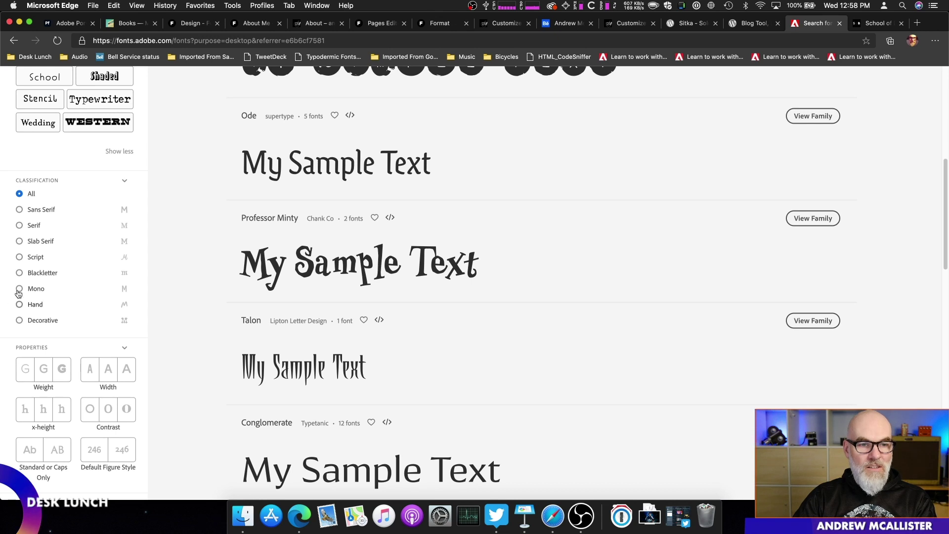
pyautogui.click(62, 369)
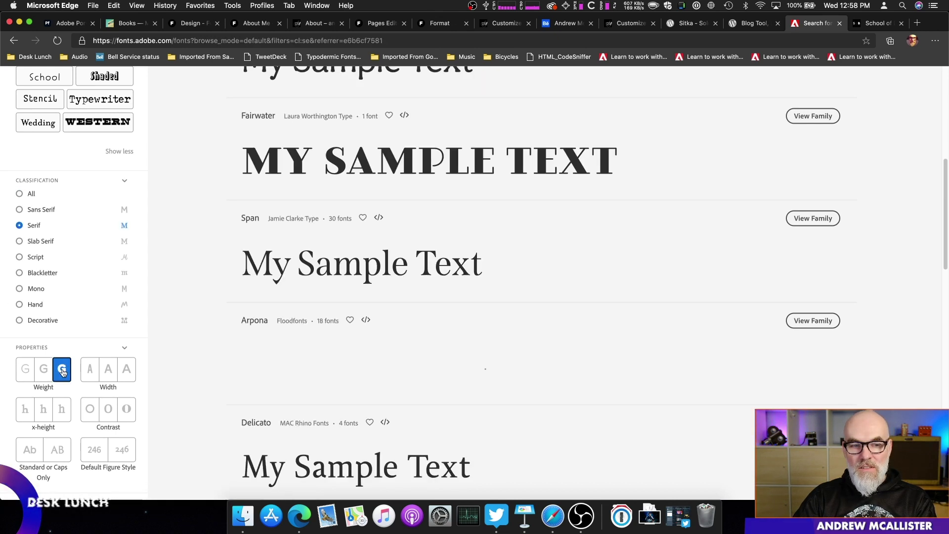
pyautogui.scroll(-4, 311, 333)
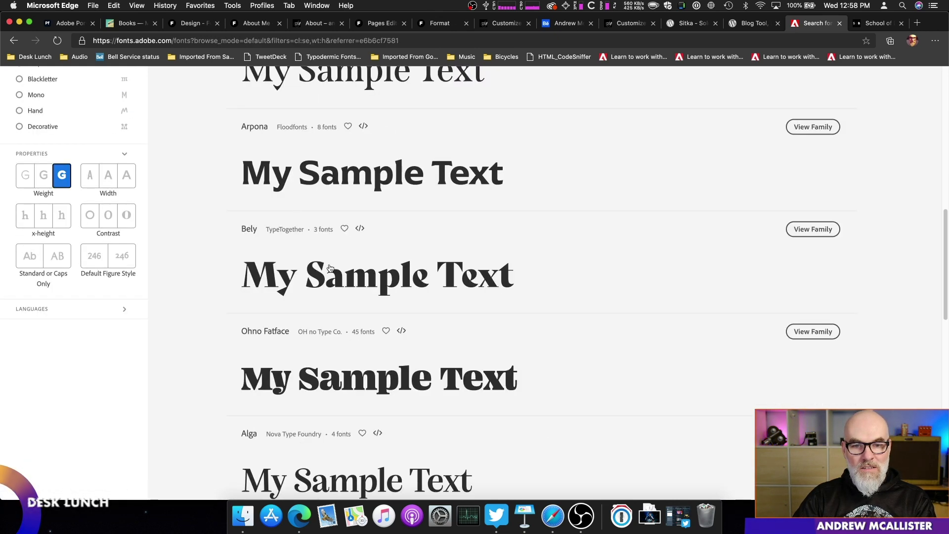
pyautogui.scroll(1, 301, 389)
pyautogui.scroll(12, 301, 388)
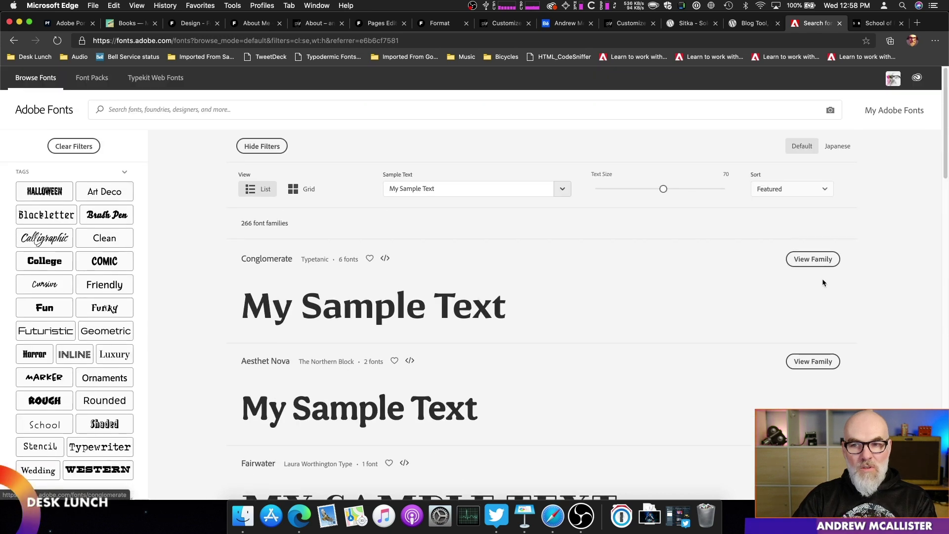
# Open the Conglomerate font family, view its options for adding fonts to a web project, and cancel
pyautogui.click(813, 259)
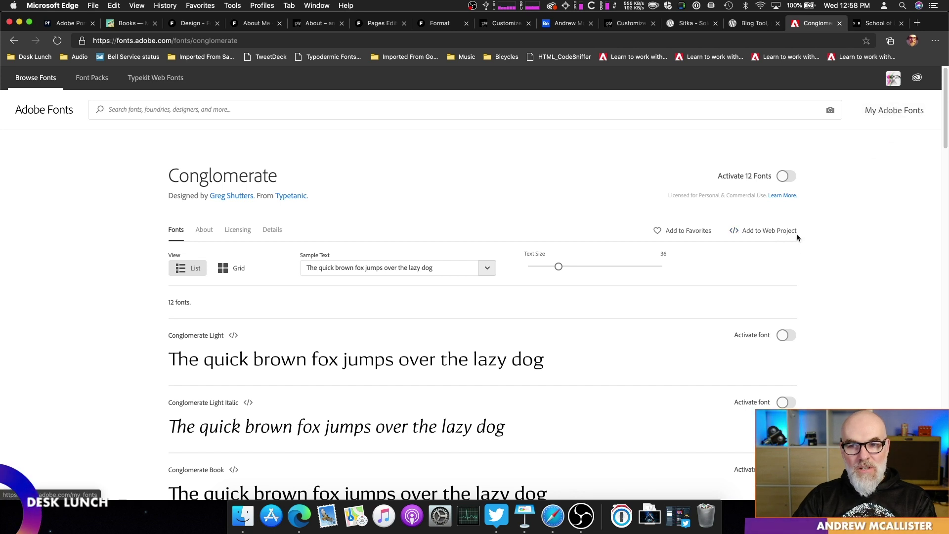
pyautogui.click(781, 237)
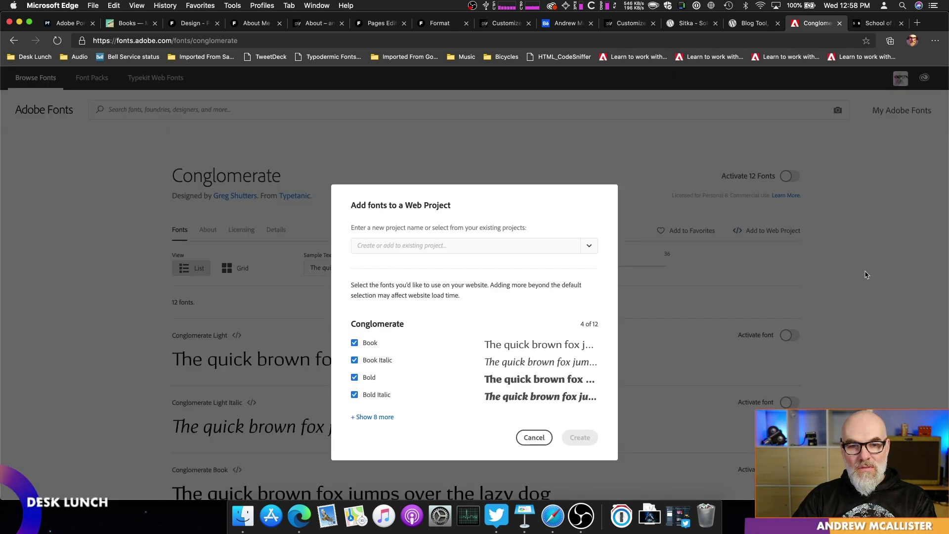
pyautogui.click(534, 438)
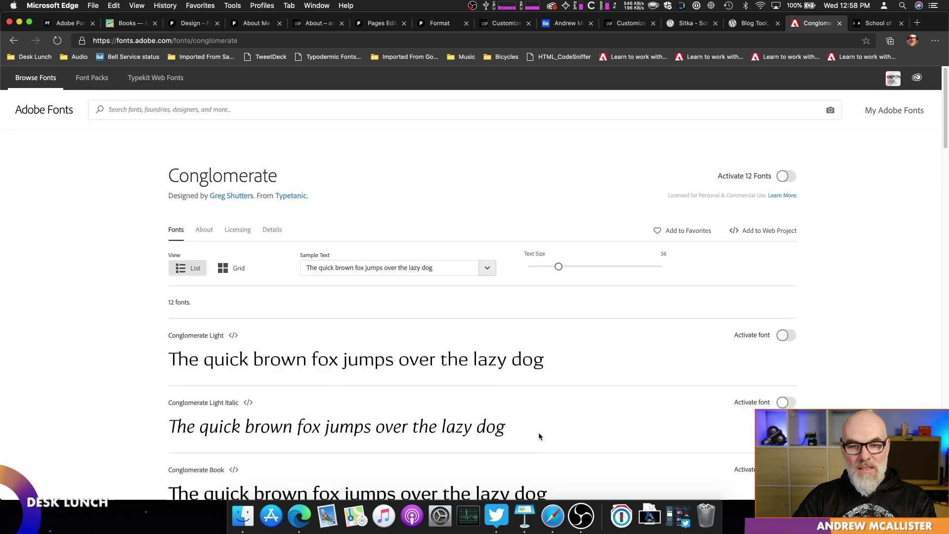
# Open the account's Adobe Fonts web projects and review the font families and embed code of each project
pyautogui.click(159, 78)
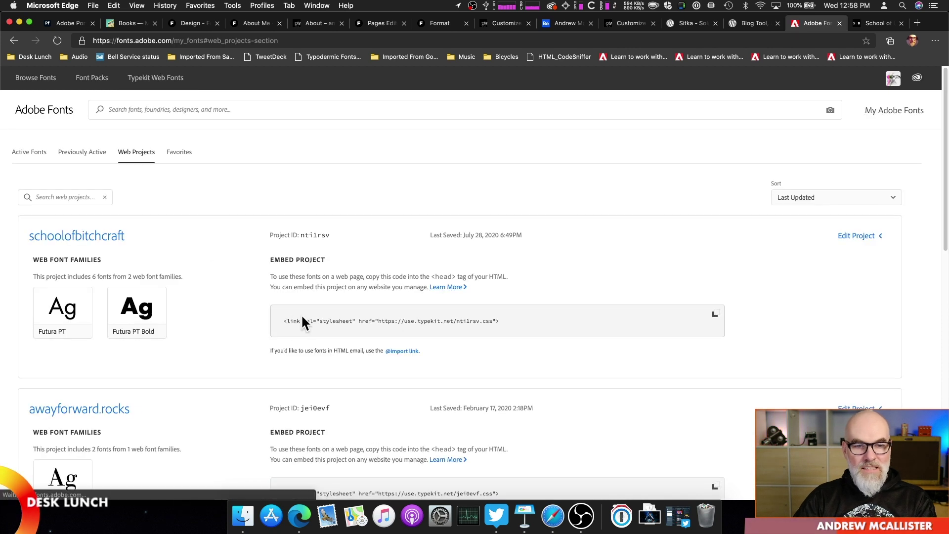
pyautogui.scroll(-5, 112, 298)
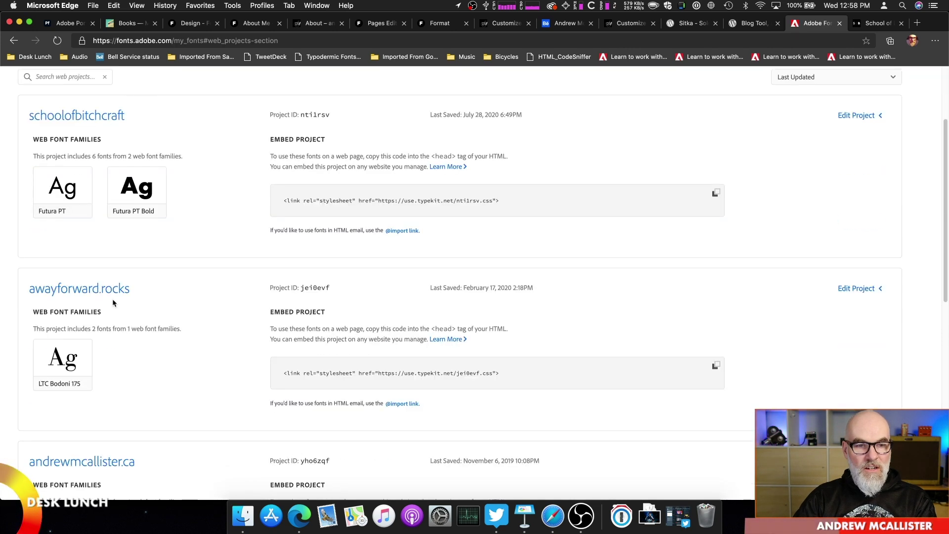
pyautogui.scroll(-9, 112, 300)
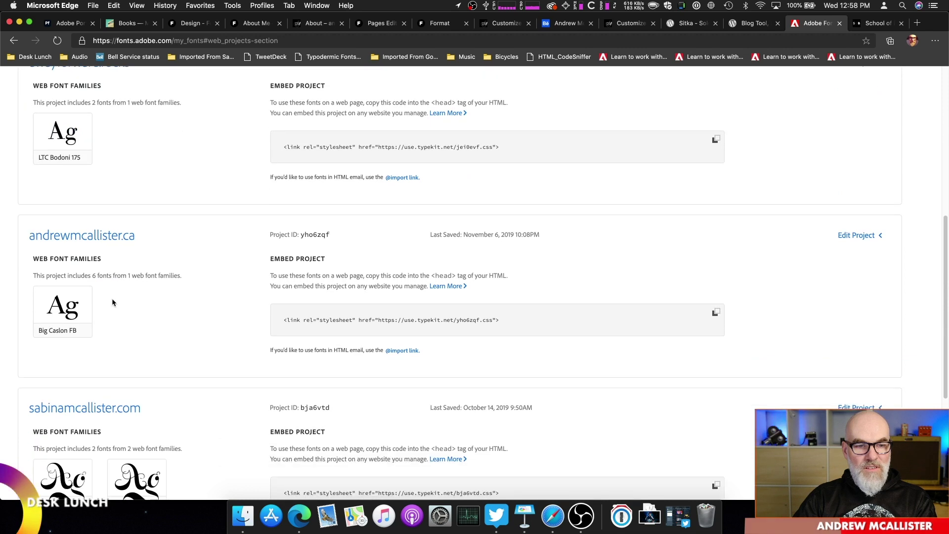
pyautogui.scroll(-3, 113, 304)
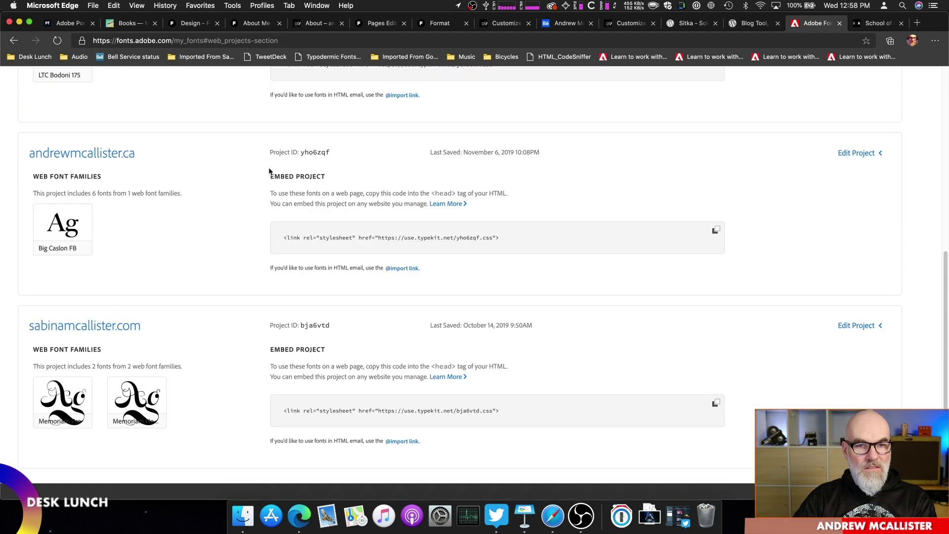
pyautogui.scroll(-6, 319, 305)
# Highlight the full stylesheet link in the schoolofbitchcraft project's embed code
pyautogui.scroll(16, 314, 303)
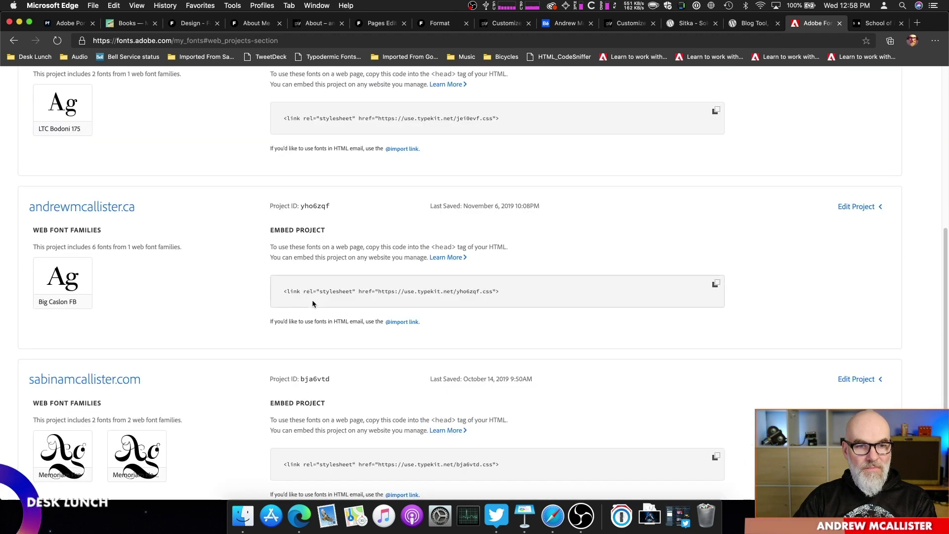
pyautogui.scroll(2, 313, 303)
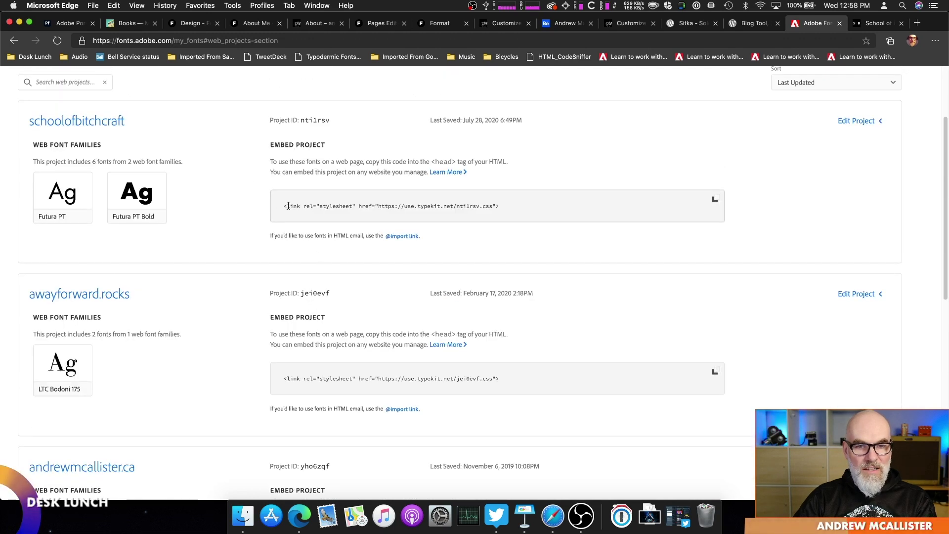
pyautogui.moveTo(500, 206); pyautogui.dragTo(404, 206)
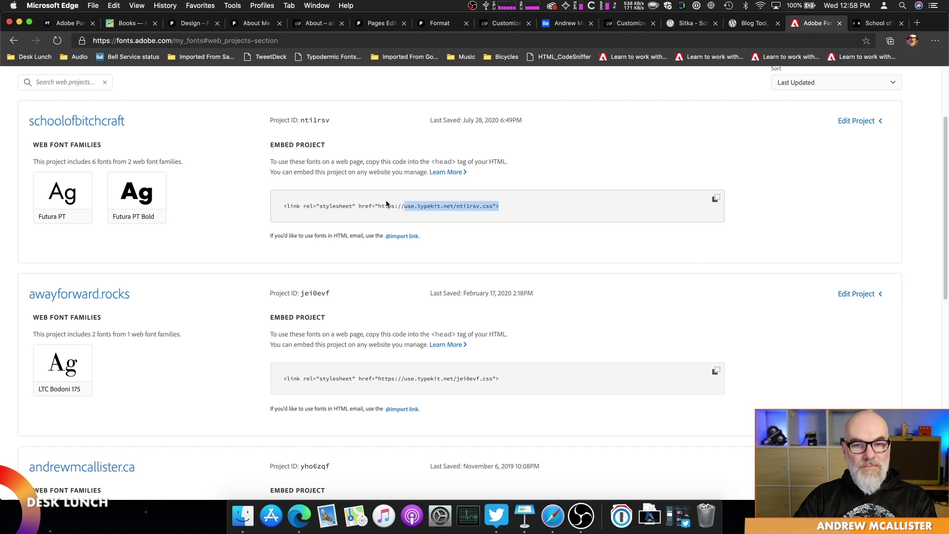
pyautogui.moveTo(282, 205); pyautogui.dragTo(493, 222)
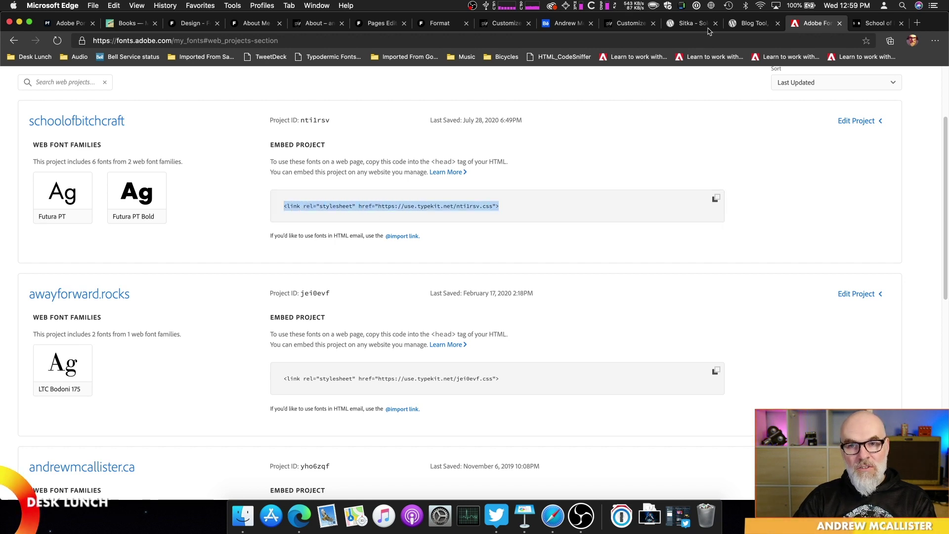
# Revisit the open Sitka customizer, Adobe Portfolio preview, and Format's theme browser, page editor and About Me page to compare the platforms
pyautogui.click(624, 28)
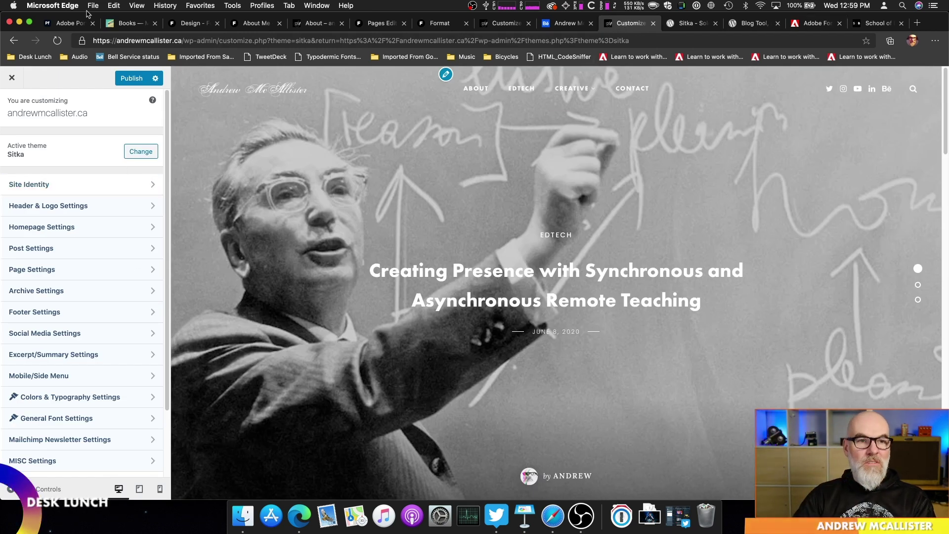
pyautogui.click(78, 23)
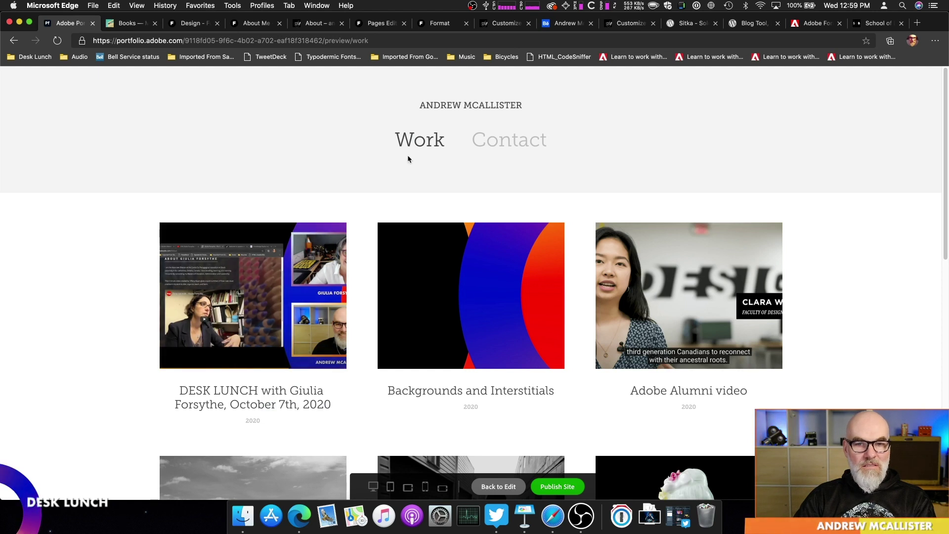
pyautogui.click(191, 23)
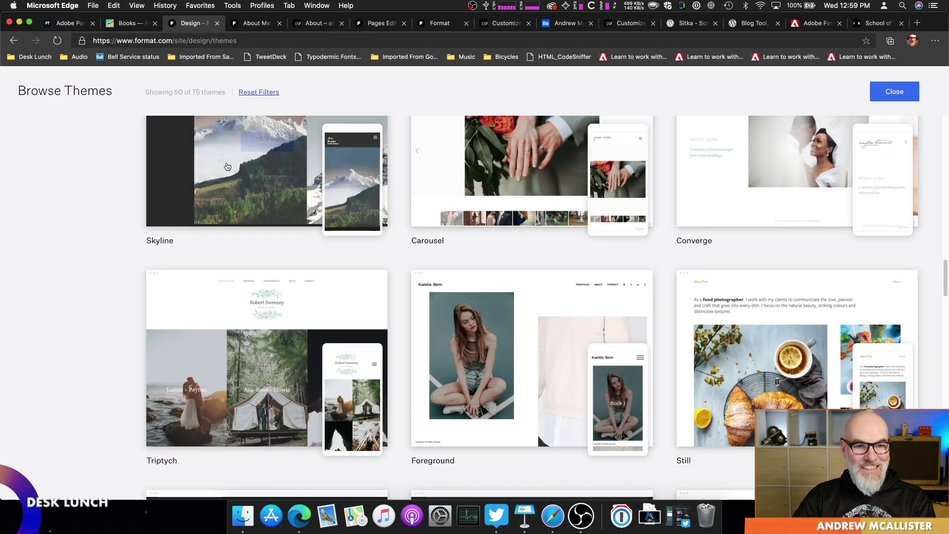
pyautogui.scroll(-10, 422, 194)
pyautogui.click(381, 22)
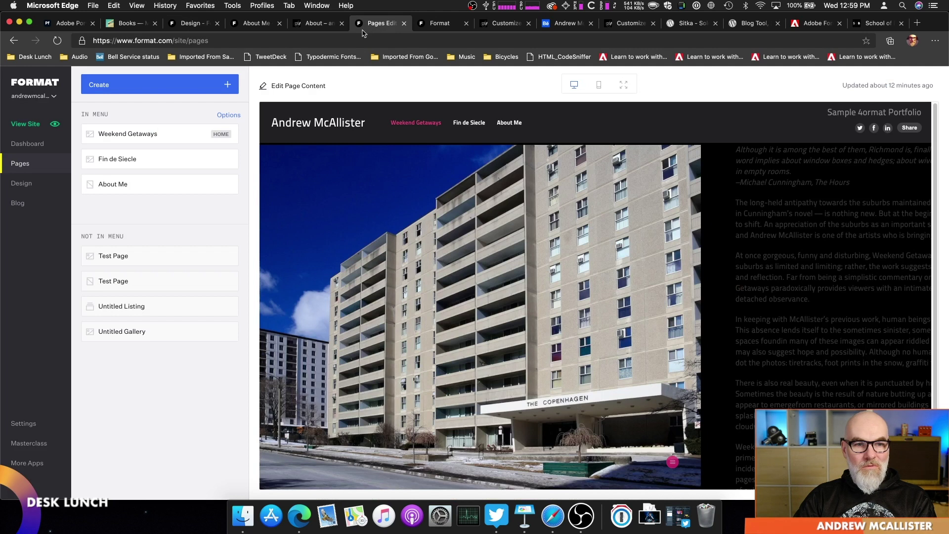
pyautogui.click(309, 24)
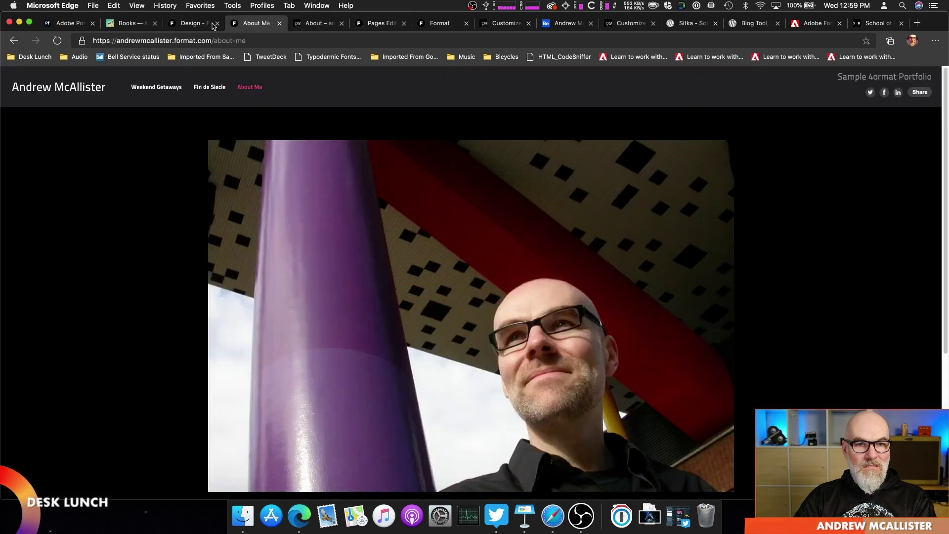
pyautogui.click(182, 24)
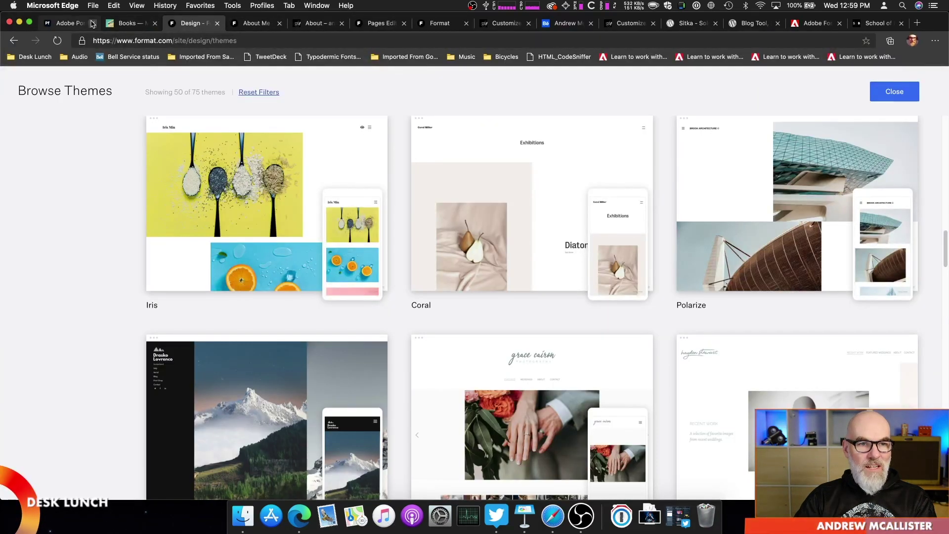
# Return to the Adobe Portfolio editor and review the site-wide background, color and font options and the Headers text style settings
pyautogui.click(69, 23)
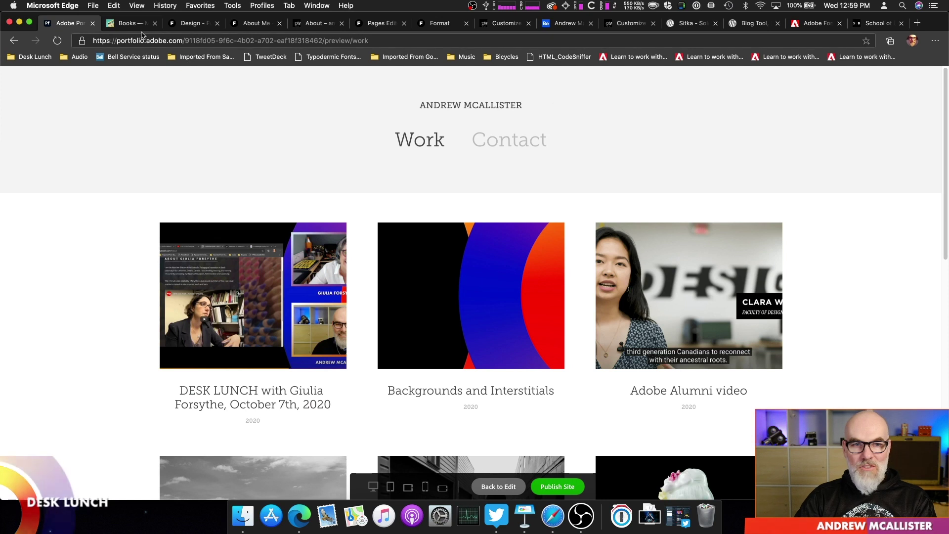
pyautogui.click(13, 41)
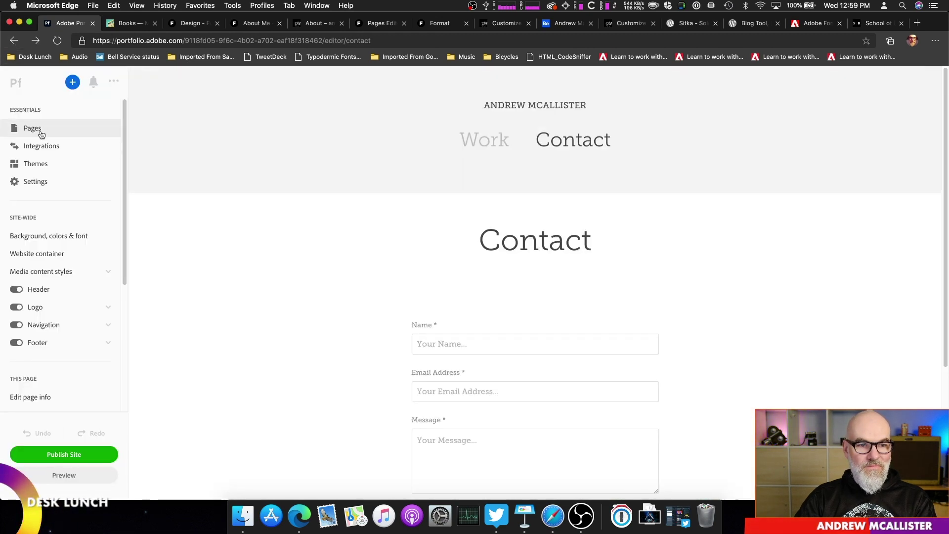
pyautogui.click(77, 237)
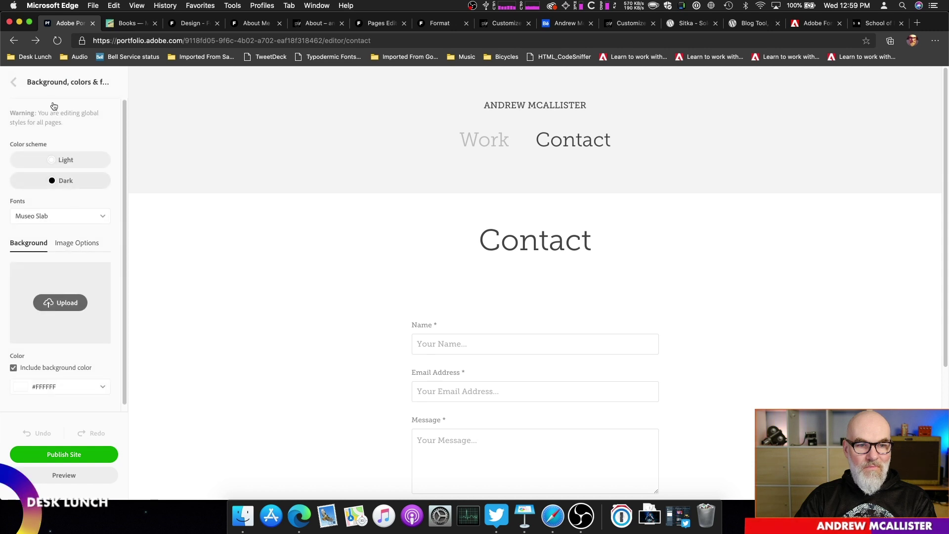
pyautogui.click(15, 83)
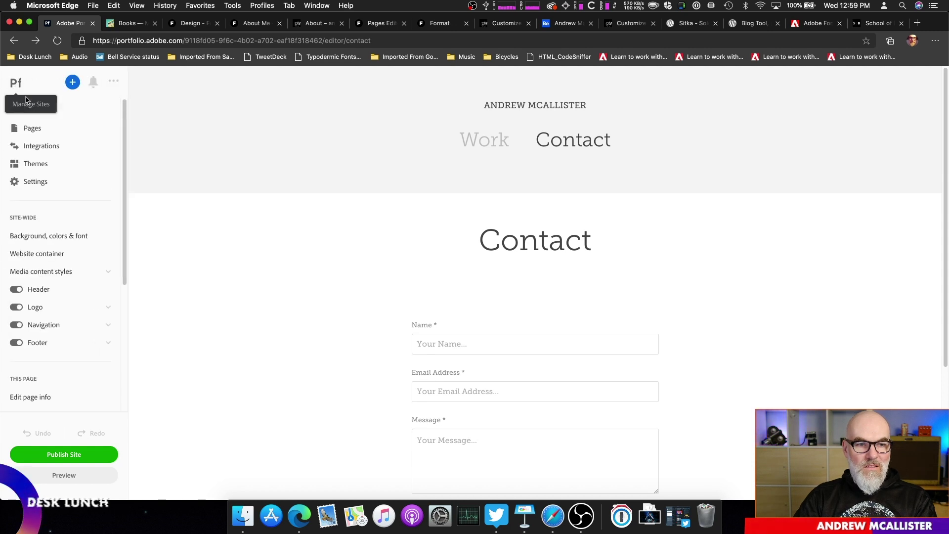
pyautogui.click(58, 273)
pyautogui.scroll(-2, 58, 274)
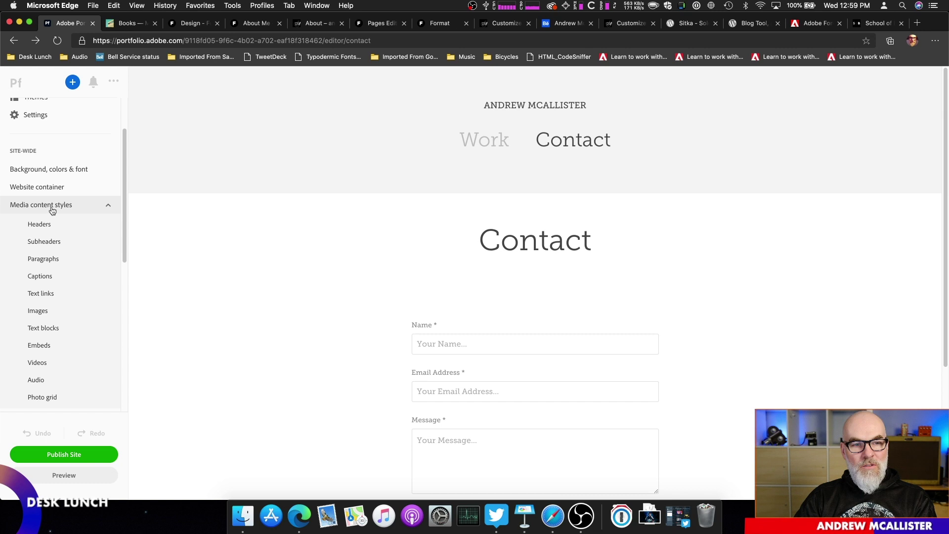
pyautogui.click(39, 224)
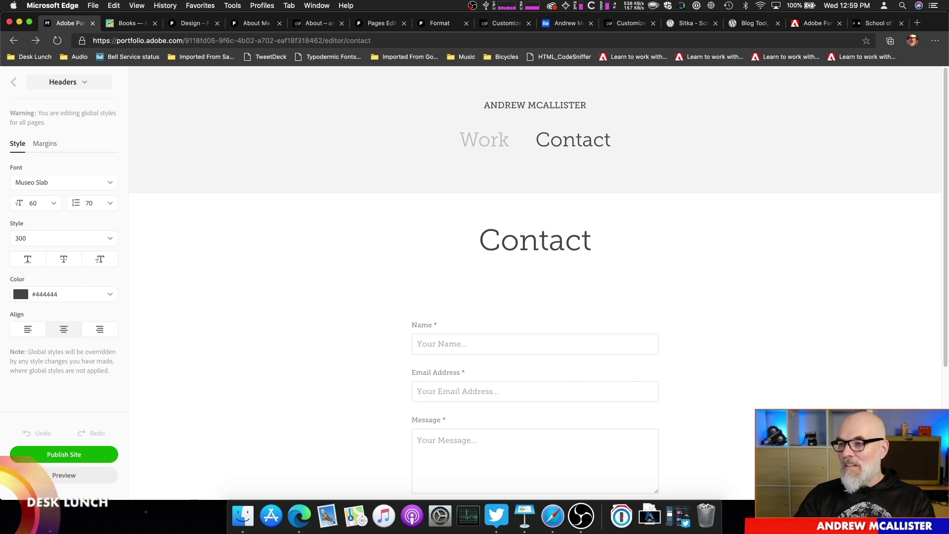
# Open the School of Bitchcraft site, browse its homepage, and highlight the author's name in the sidebar profile
pyautogui.press('super+9')
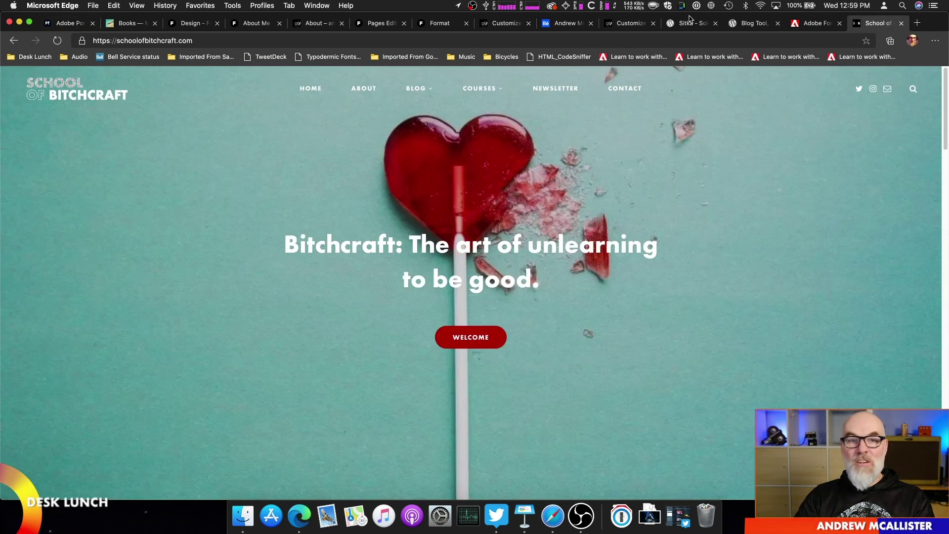
pyautogui.press('super+Tab')
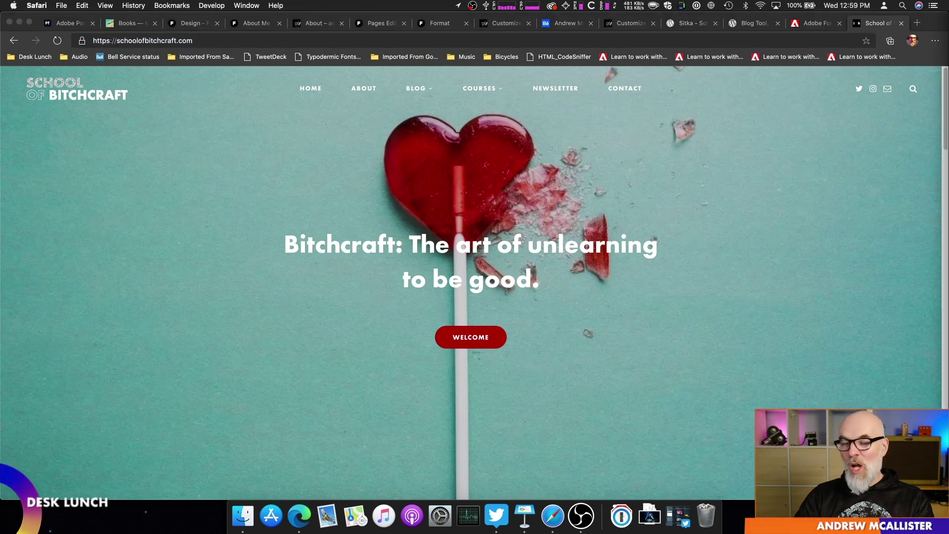
pyautogui.scroll(-1, 586, 272)
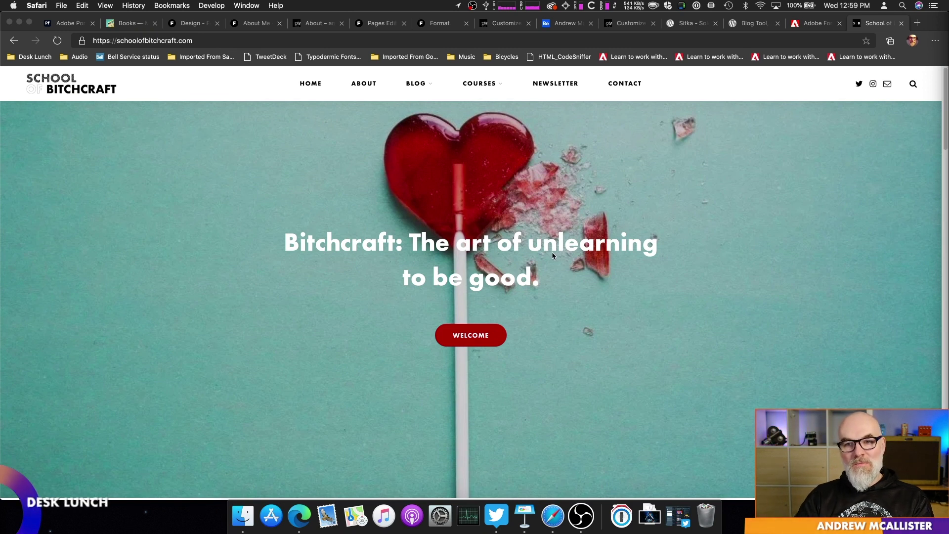
pyautogui.scroll(-10, 553, 254)
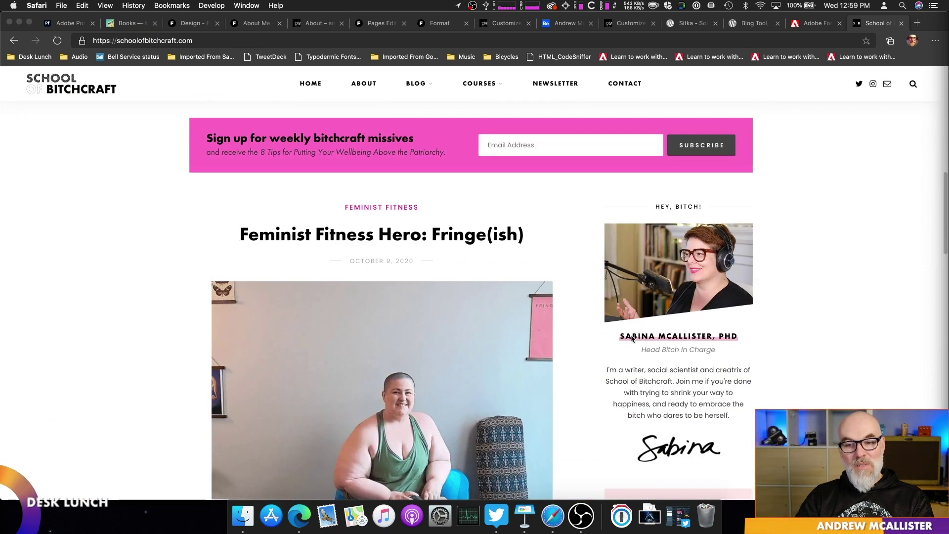
pyautogui.click(634, 337)
pyautogui.moveTo(620, 337); pyautogui.dragTo(738, 336)
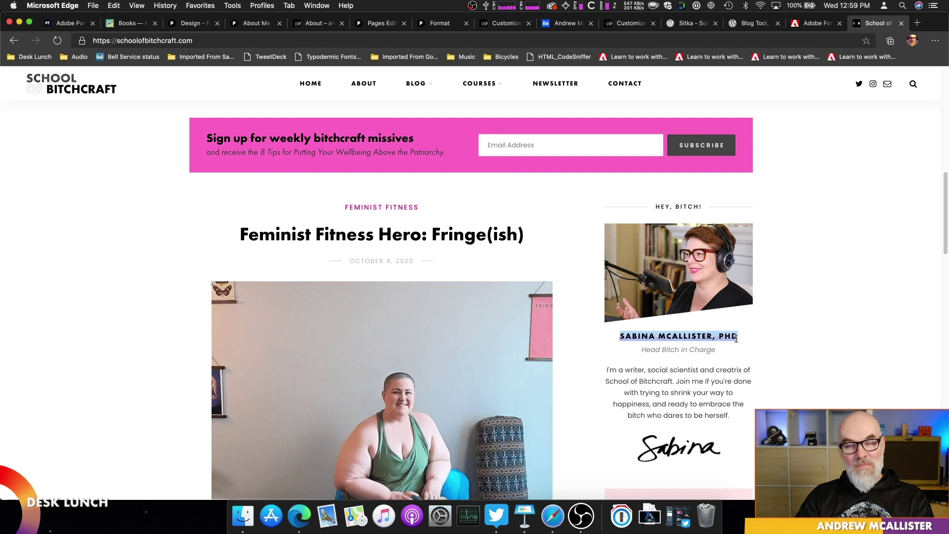
# Examine the School of Bitchcraft sidebar's newsletter signup form and its email field, and return to the homepage's promo boxes
pyautogui.scroll(-2, 735, 339)
pyautogui.scroll(-2, 674, 361)
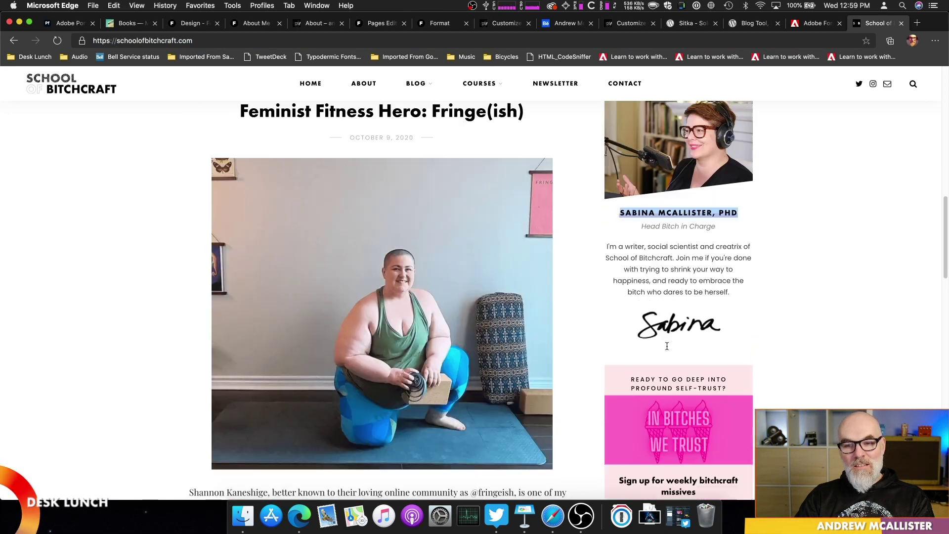
pyautogui.scroll(-5, 647, 401)
pyautogui.click(654, 387)
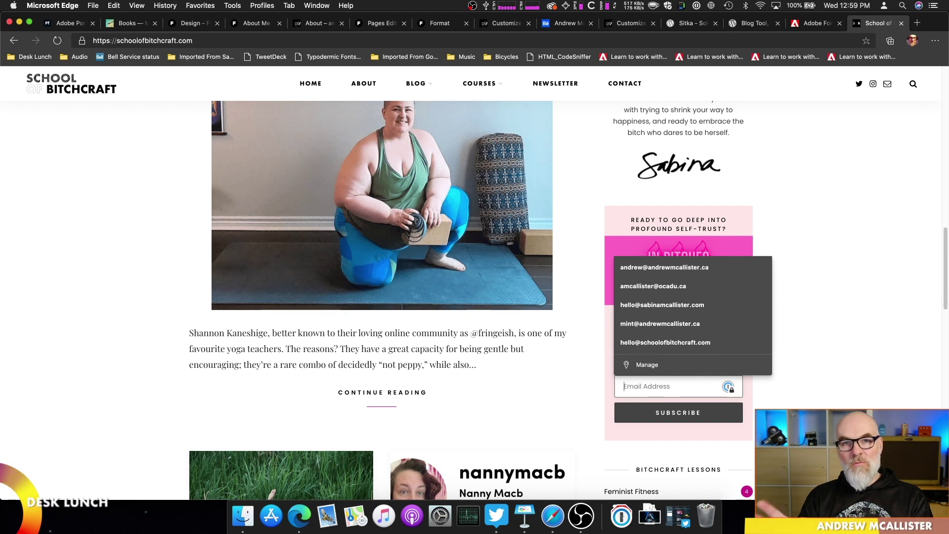
pyautogui.press('super+Tab')
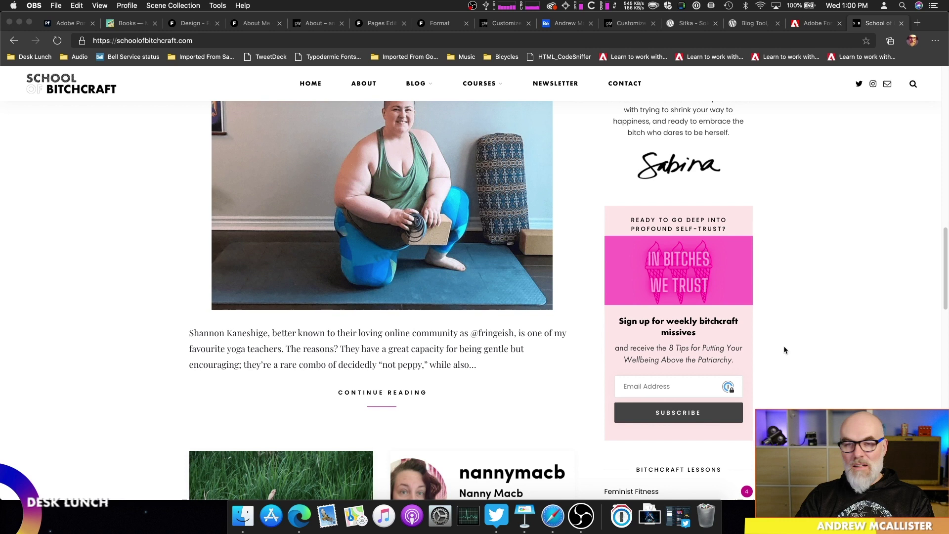
pyautogui.scroll(10, 335, 101)
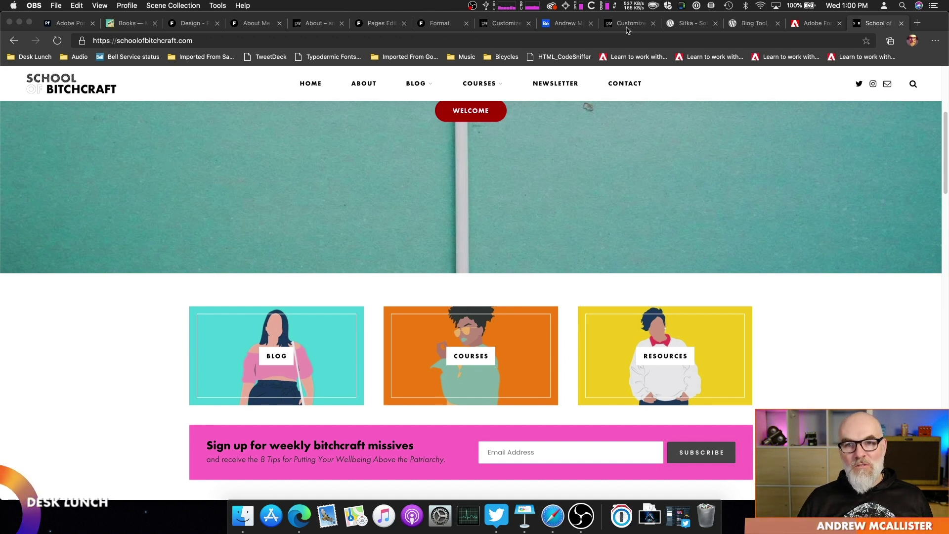
# Revisit the Adobe Fonts web projects, and open Header & Logo Settings in the Sitka theme customizer
pyautogui.click(806, 24)
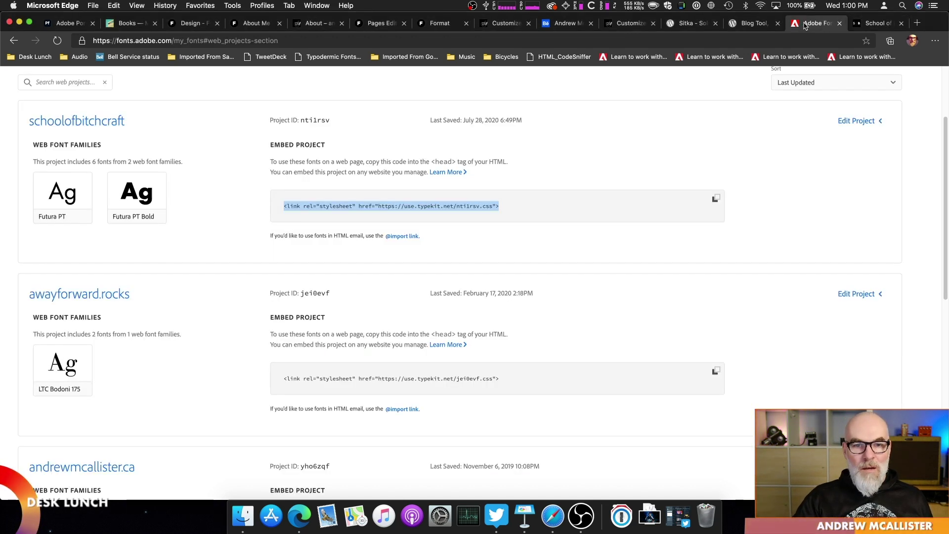
pyautogui.click(626, 24)
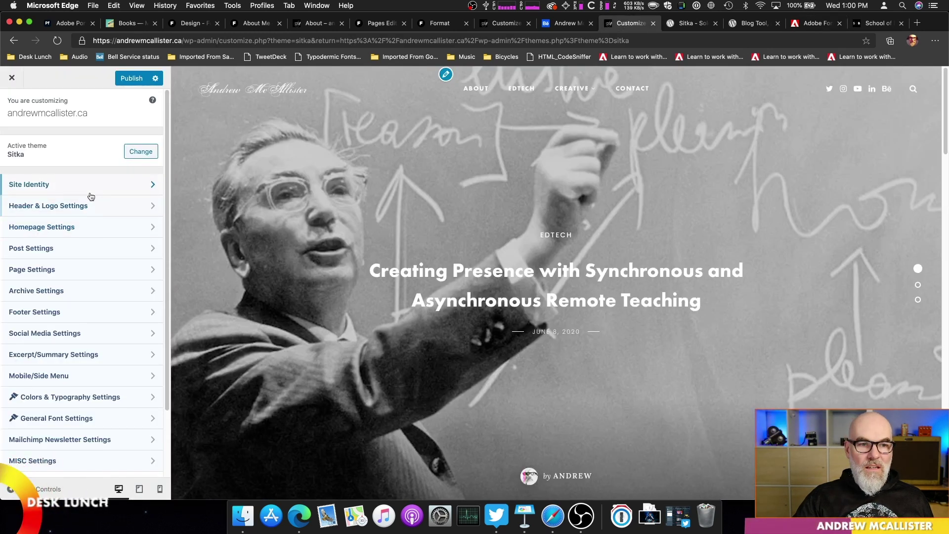
pyautogui.scroll(-1, 91, 197)
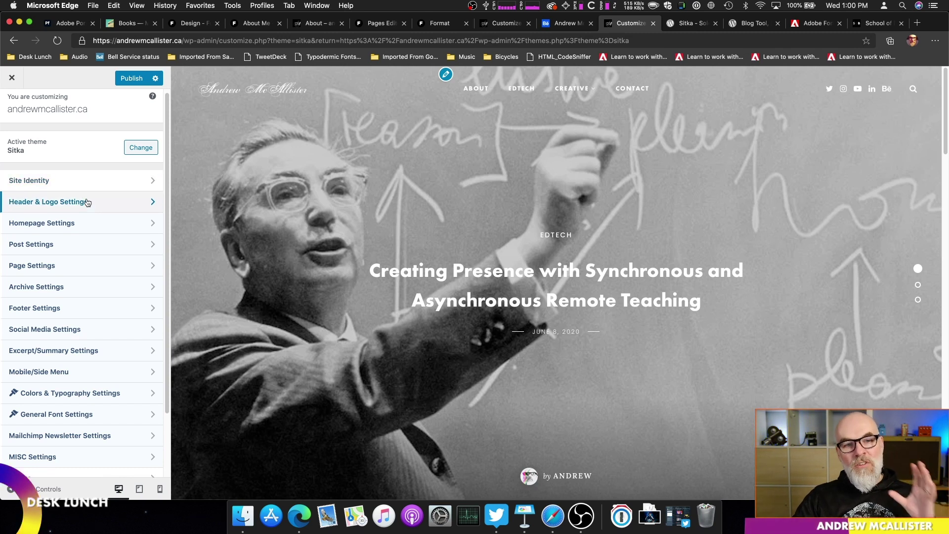
pyautogui.click(86, 201)
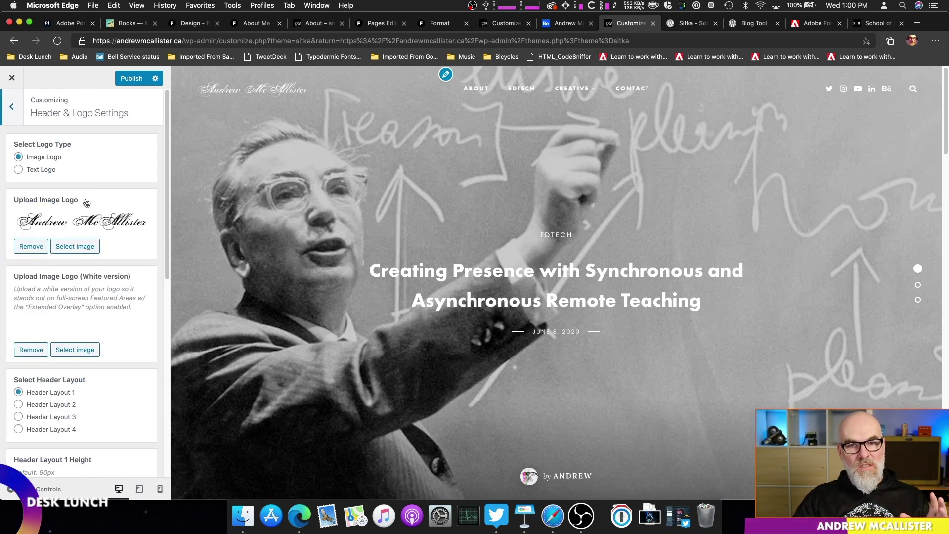
pyautogui.scroll(-1, 84, 204)
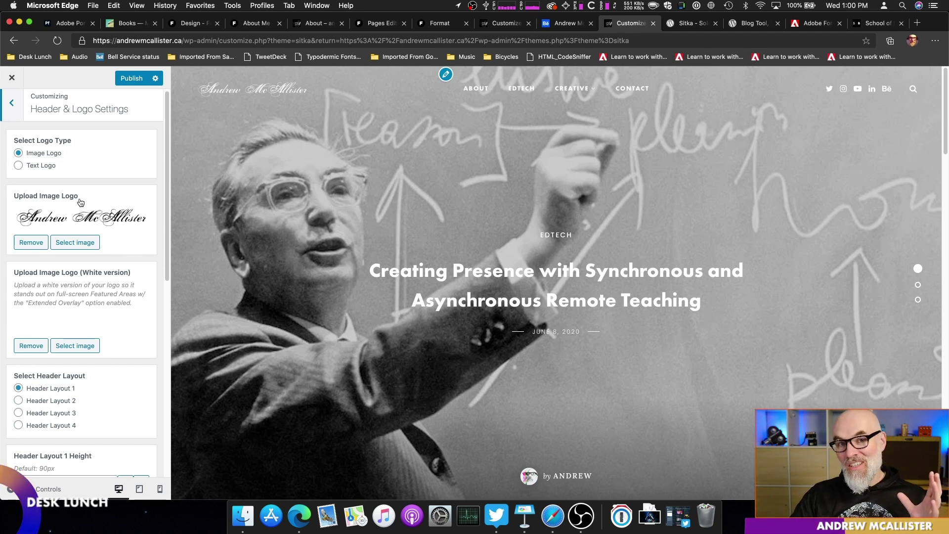
# Compare the Adobe Portfolio header styles with the WordPress site's Additional CSS and its live About page
pyautogui.click(81, 24)
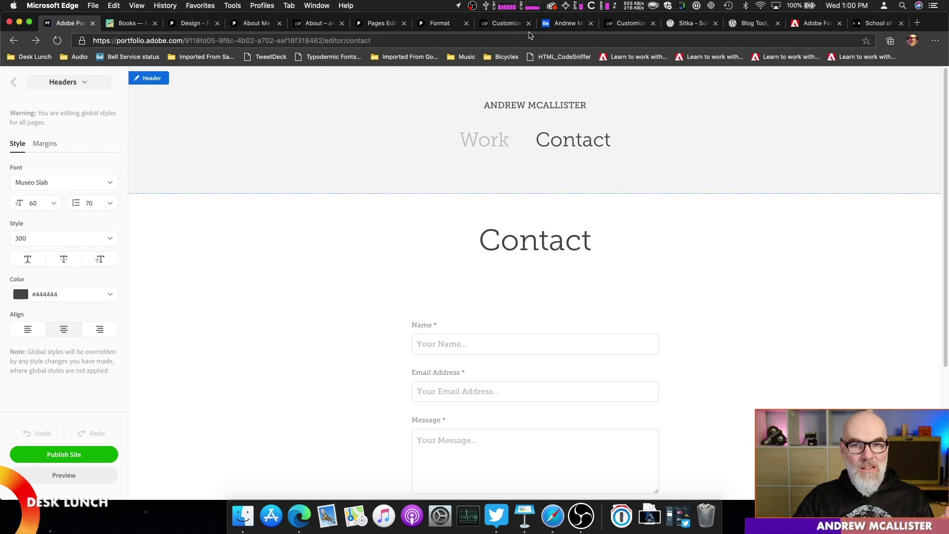
pyautogui.click(504, 23)
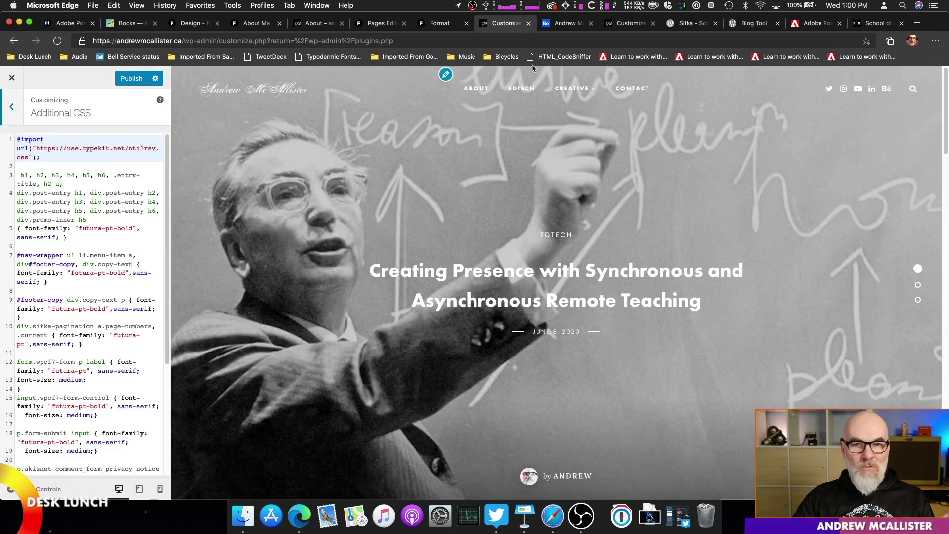
pyautogui.click(324, 24)
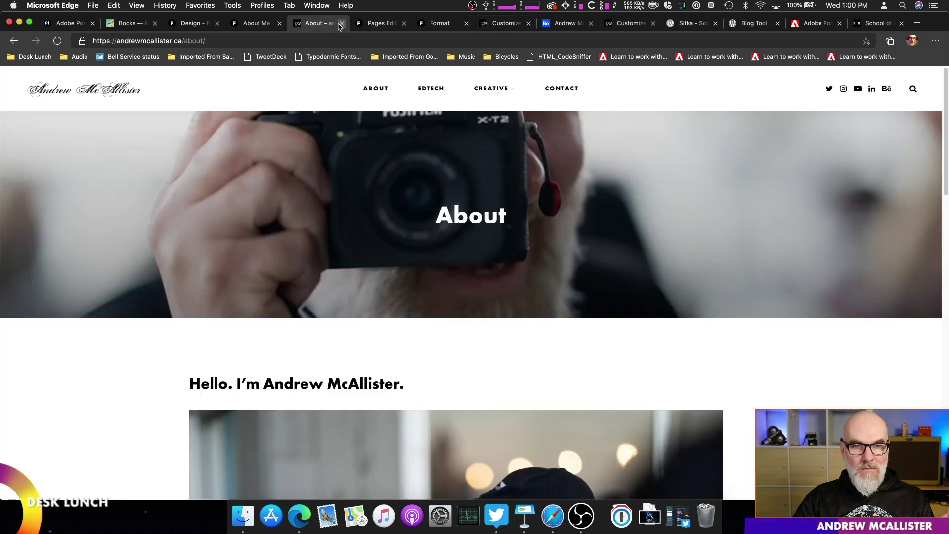
# Review the remaining Sitka Header & Logo Settings, from header heights to mobile logo width, and return to the customizer's main list
pyautogui.click(630, 23)
pyautogui.moveTo(166, 180); pyautogui.dragTo(170, 339)
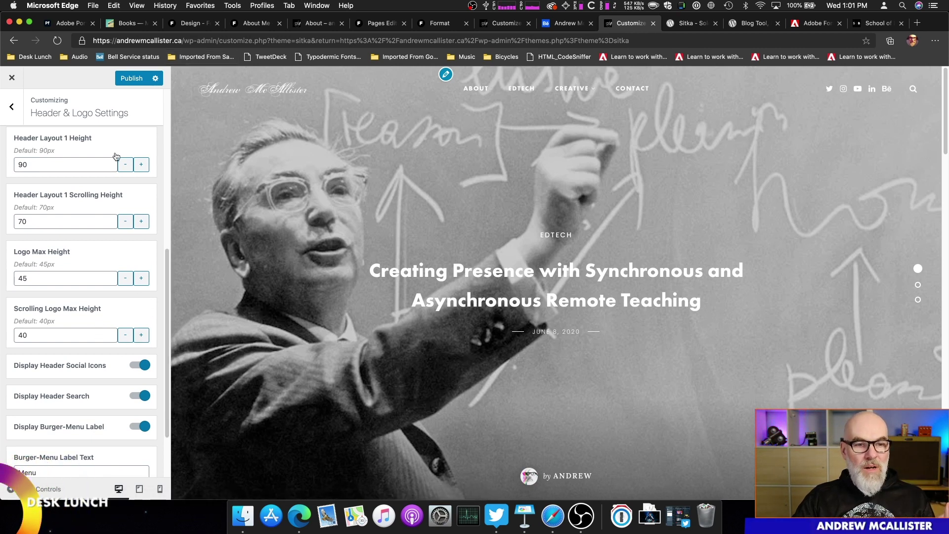
pyautogui.scroll(-3, 100, 193)
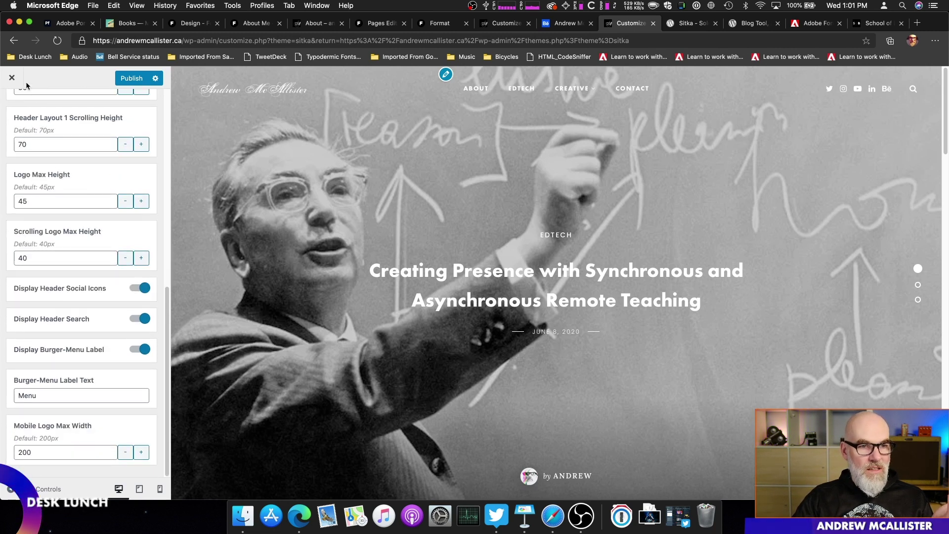
pyautogui.scroll(15, 77, 199)
pyautogui.click(21, 121)
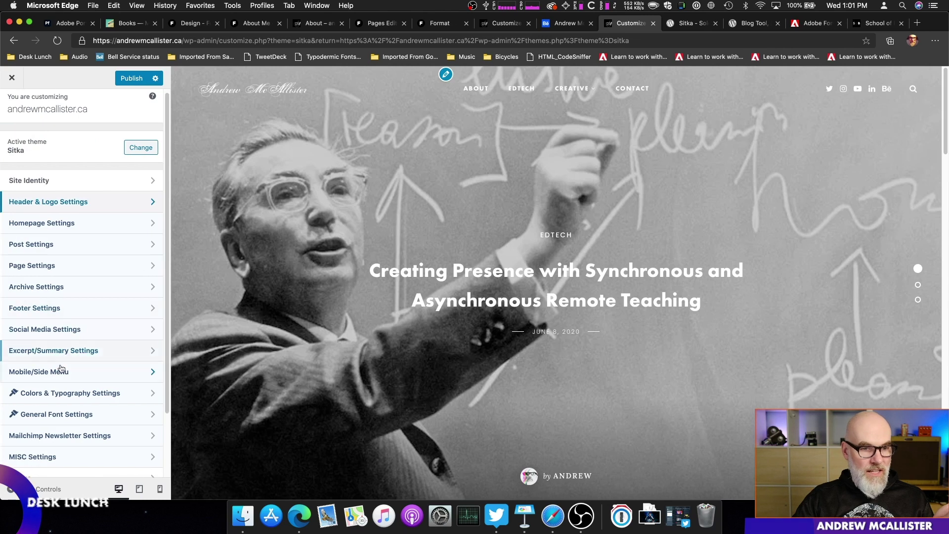
# Open the Header section of Colors & Typography Settings and examine its background, shadow, menu, icon and search overlay options
pyautogui.click(54, 394)
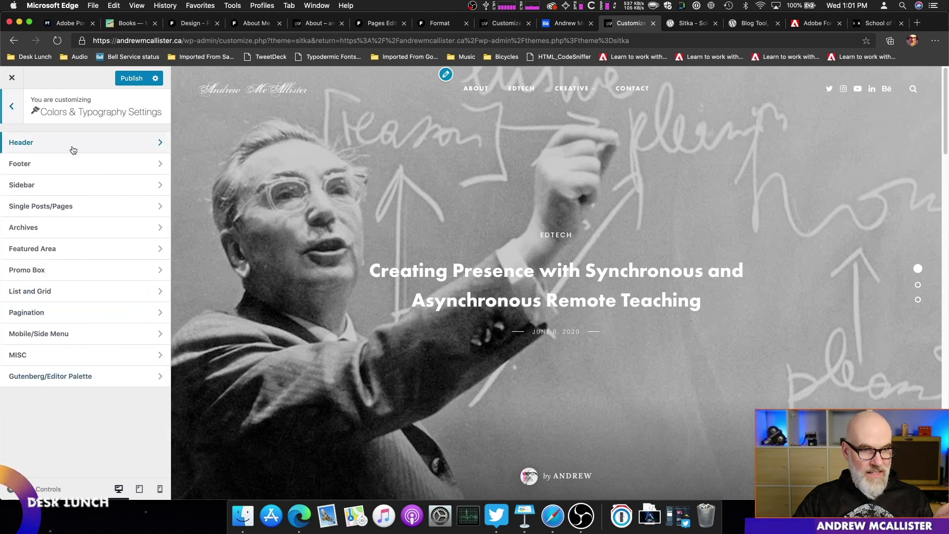
pyautogui.click(144, 143)
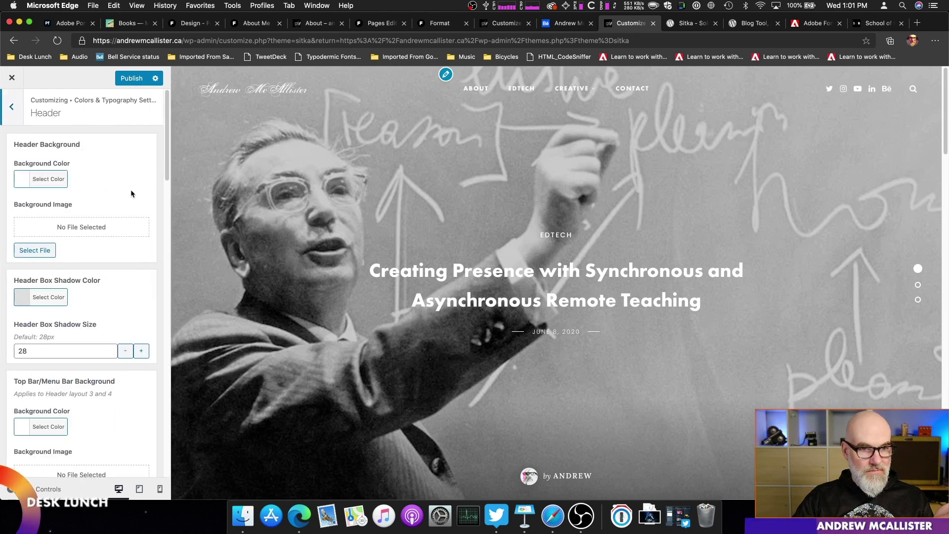
pyautogui.scroll(-5, 130, 311)
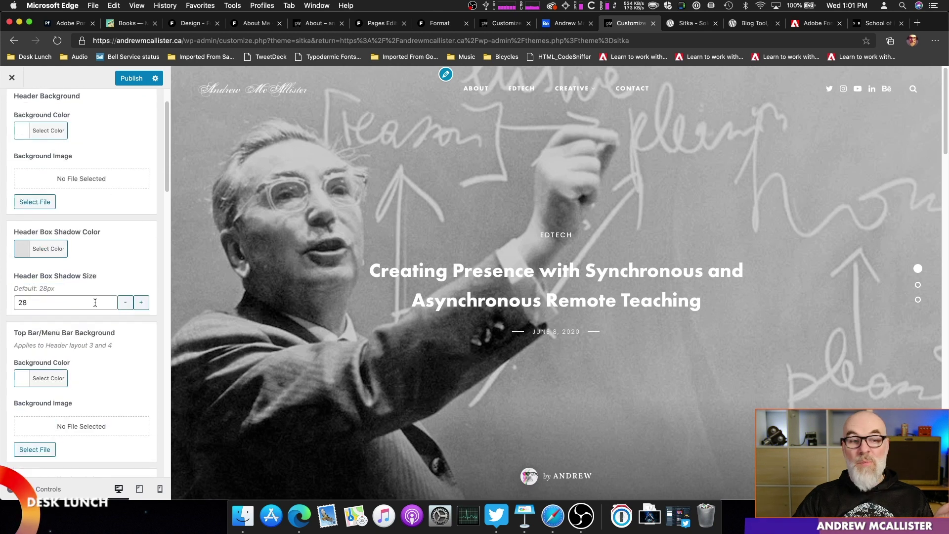
pyautogui.scroll(-10, 94, 301)
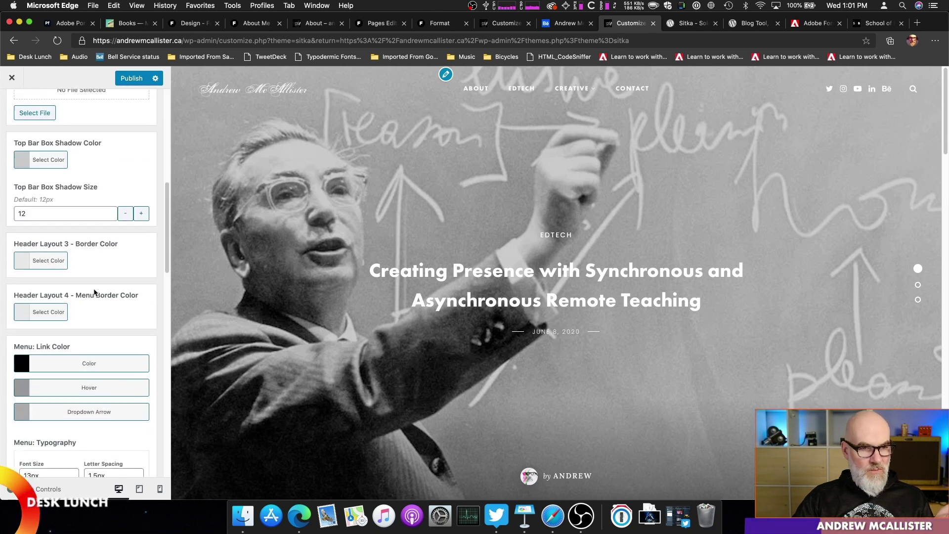
pyautogui.scroll(3, 93, 289)
pyautogui.scroll(-5, 93, 287)
pyautogui.scroll(-15, 94, 288)
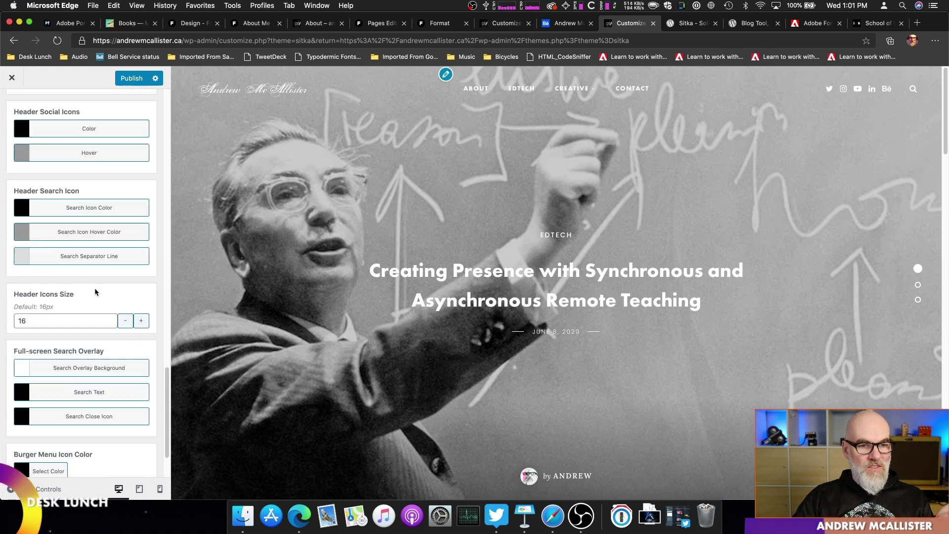
pyautogui.scroll(20, 15, 118)
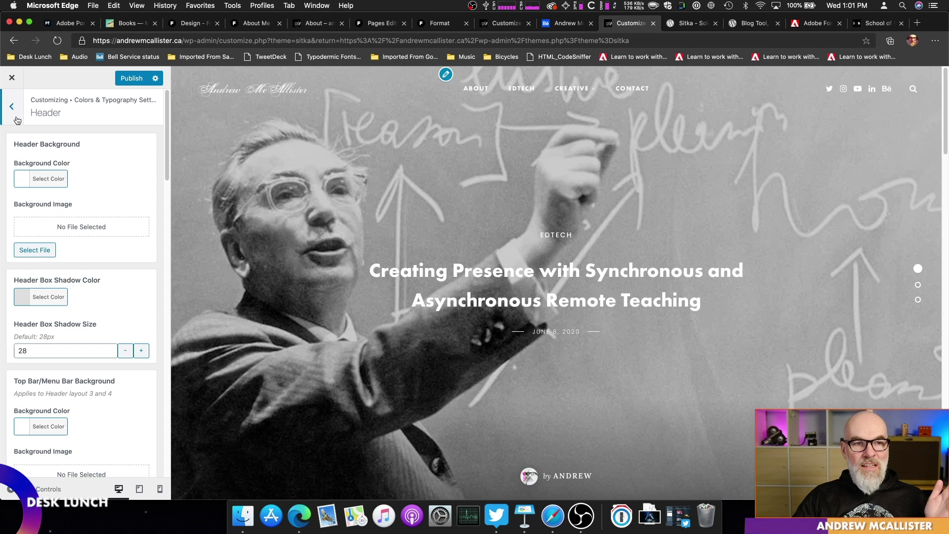
# Open the Footer section of Colors & Typography Settings and examine its background, social icon, copyright text and menu options
pyautogui.click(17, 120)
pyautogui.click(42, 162)
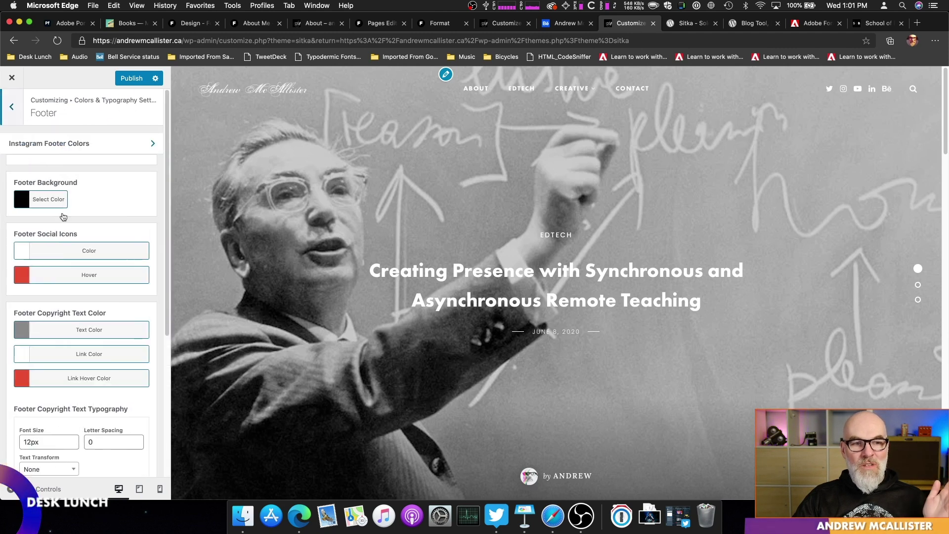
pyautogui.scroll(-3, 122, 342)
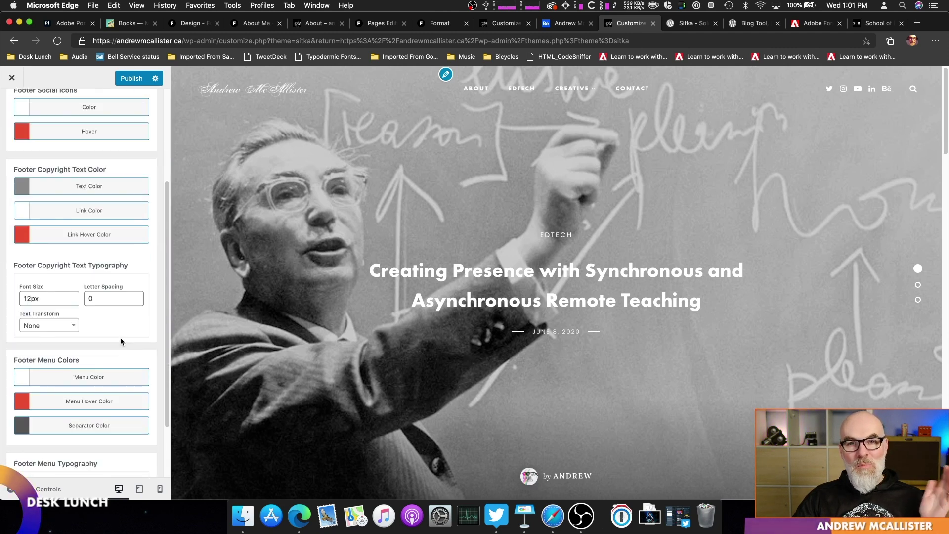
pyautogui.scroll(3, 105, 297)
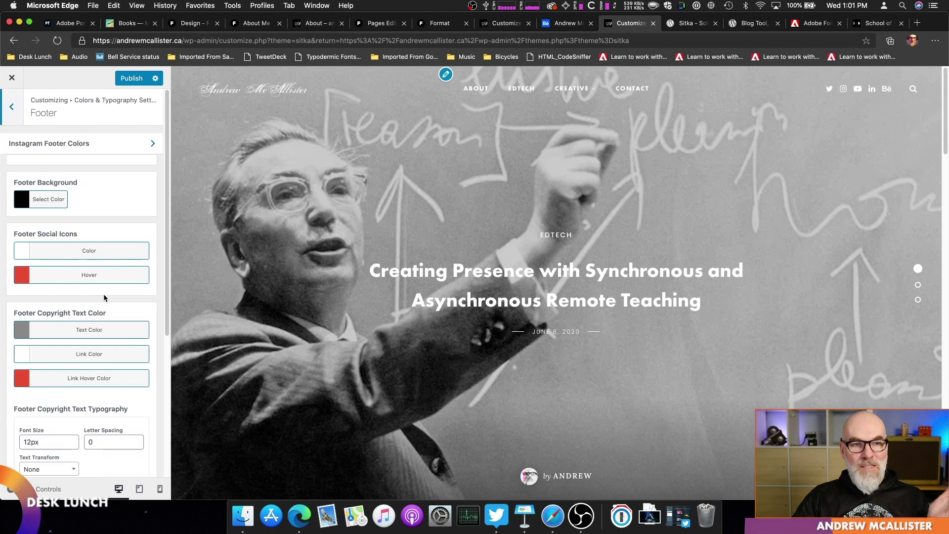
# Leave the Footer color settings, look over the customizer's main list and open the Additional CSS section
pyautogui.click(11, 106)
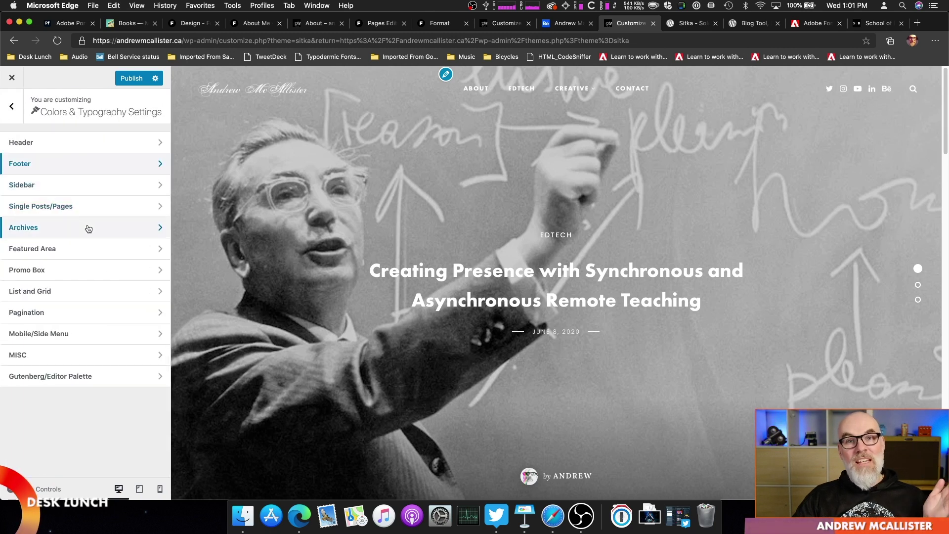
pyautogui.click(12, 109)
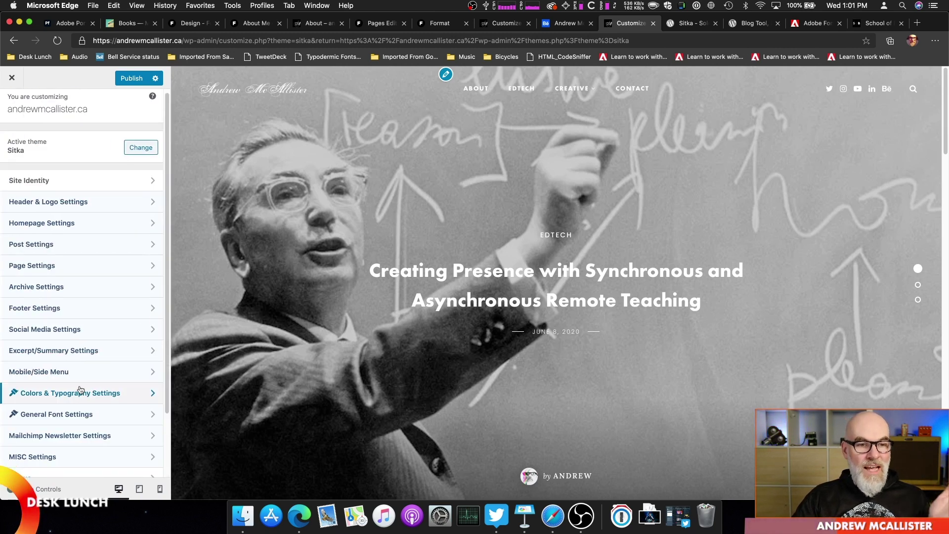
pyautogui.scroll(-3, 79, 394)
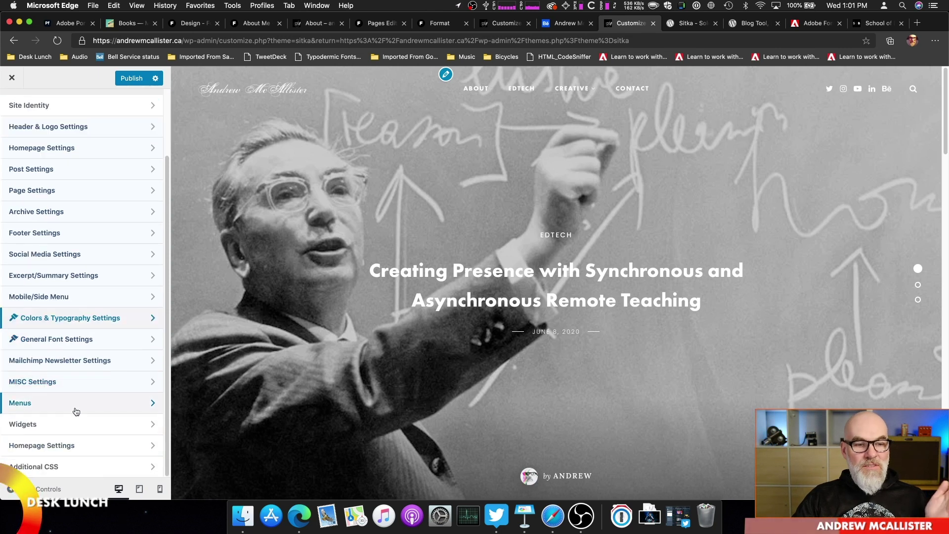
pyautogui.scroll(3, 85, 471)
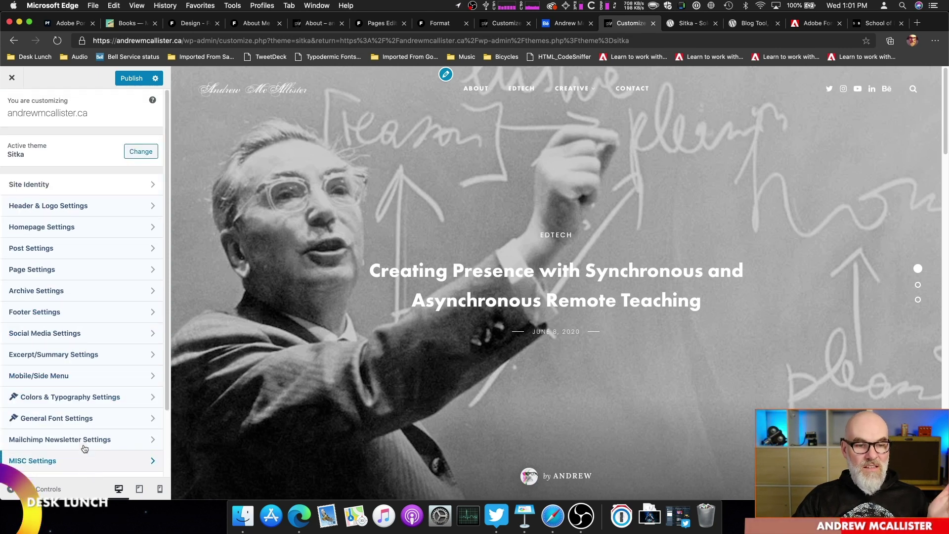
pyautogui.scroll(-3, 84, 469)
pyautogui.scroll(3, 82, 471)
pyautogui.scroll(-3, 82, 471)
pyautogui.click(79, 468)
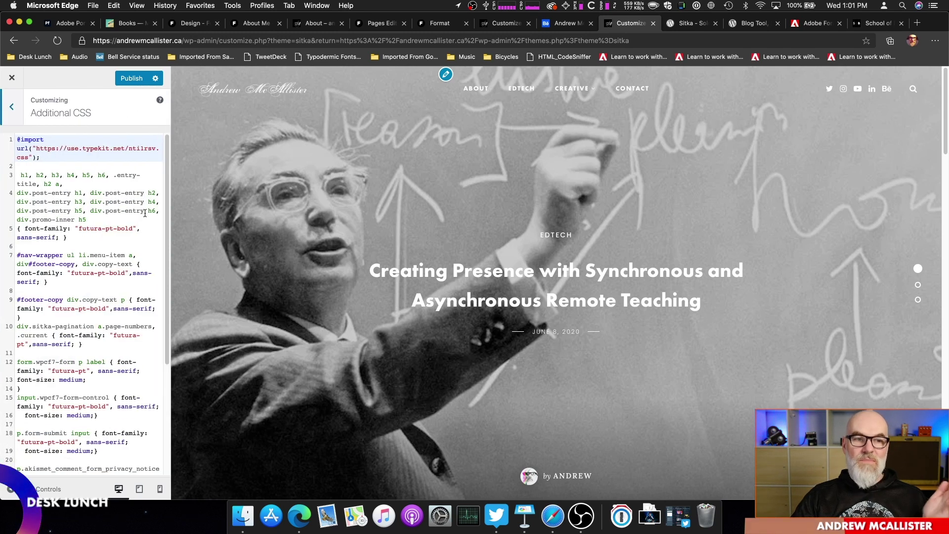
# Highlight the Adobe Fonts import rule at the start of the Additional CSS and undo the edits made to it
pyautogui.click(109, 149)
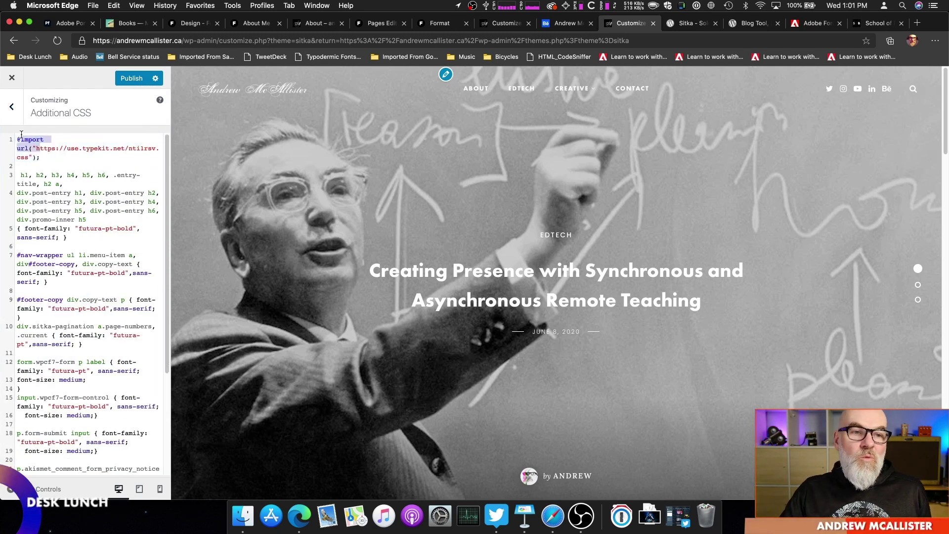
pyautogui.click(50, 163)
pyautogui.press('super+z')
pyautogui.press('super+z')
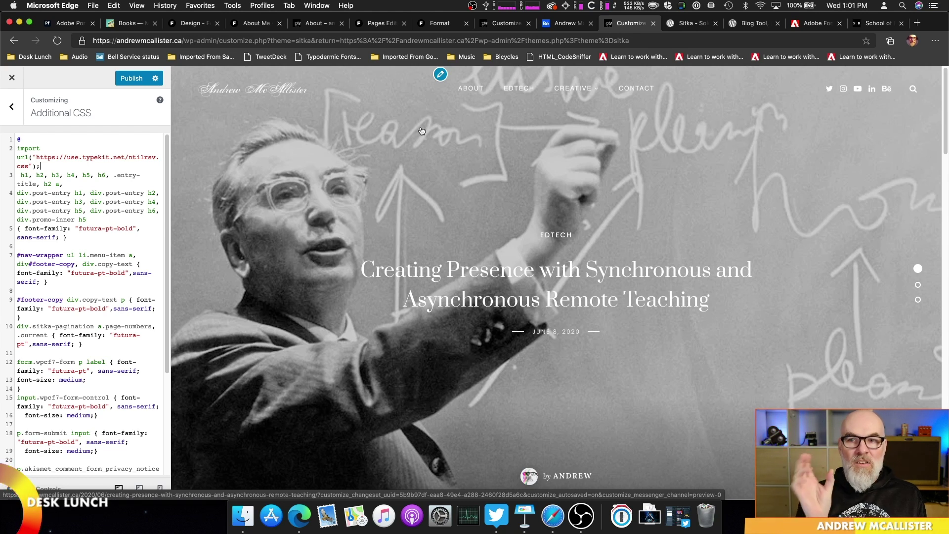
# Switch to the Adobe Fonts web projects, highlight the stylesheet URL in the schoolofbitchcraft embed code, and examine the neighbouring project
pyautogui.click(816, 23)
pyautogui.click(421, 193)
pyautogui.press('super+equal')
pyautogui.press('super+equal')
pyautogui.press('super+equal')
pyautogui.press('super+equal')
pyautogui.press('super+equal')
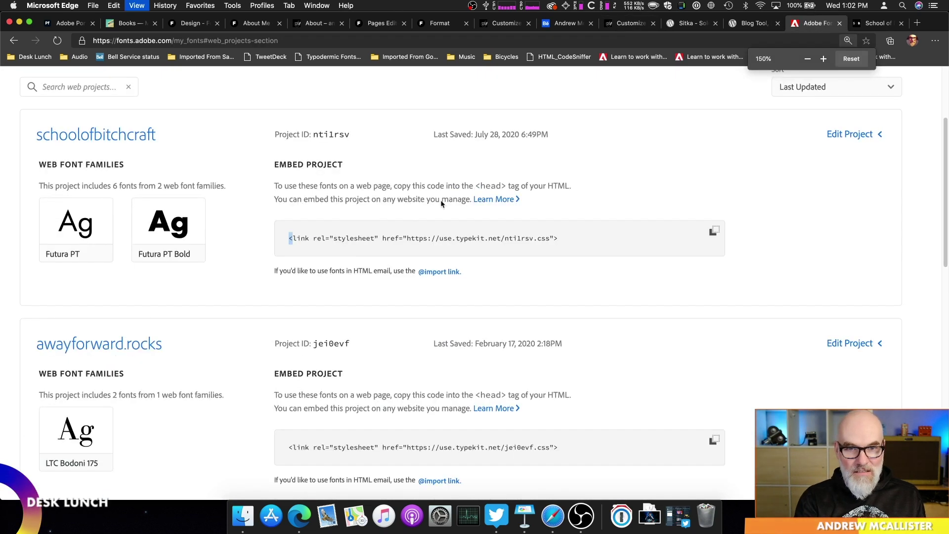
pyautogui.press('super+minus')
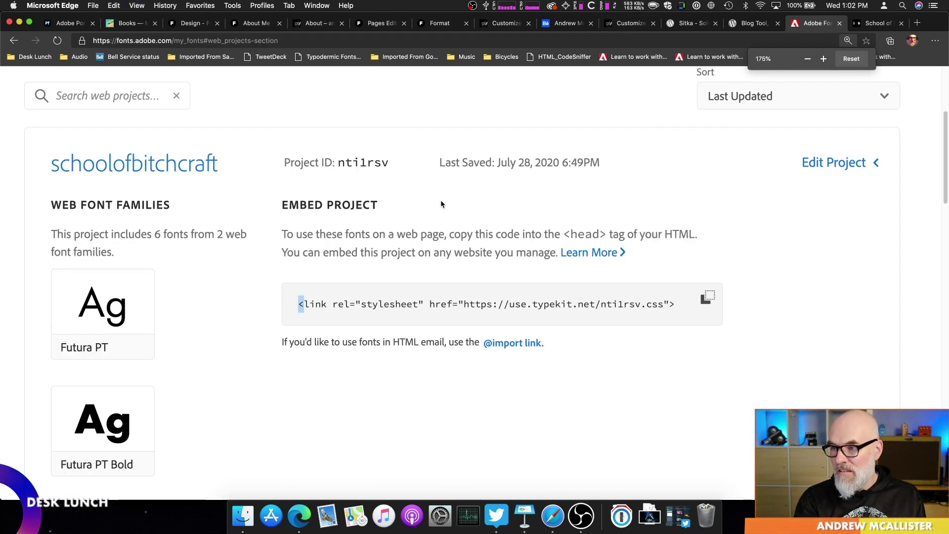
pyautogui.moveTo(467, 305); pyautogui.dragTo(665, 302)
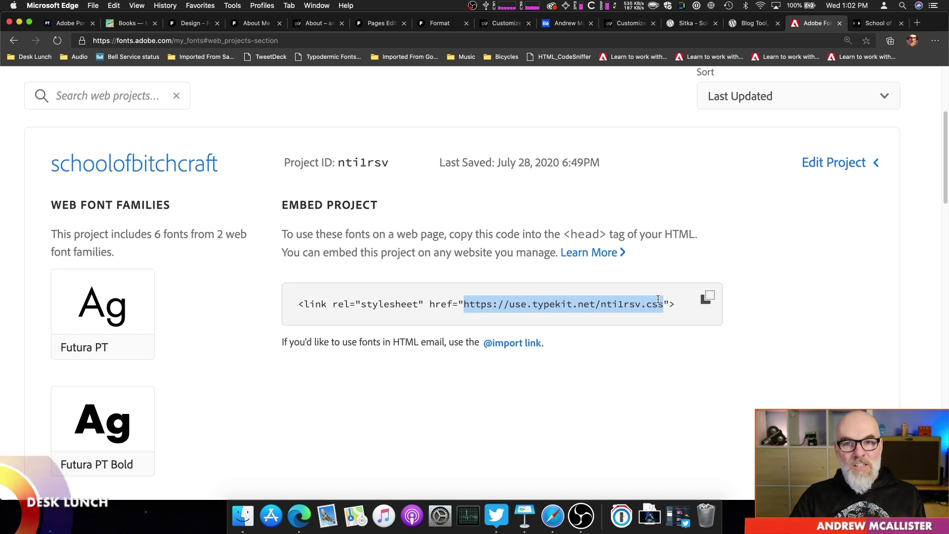
pyautogui.scroll(-10, 658, 298)
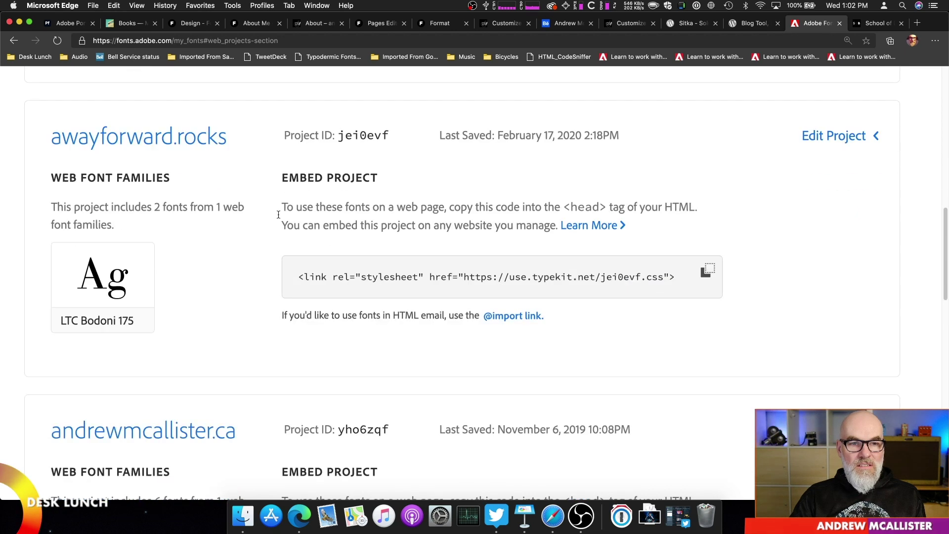
pyautogui.scroll(8, 391, 275)
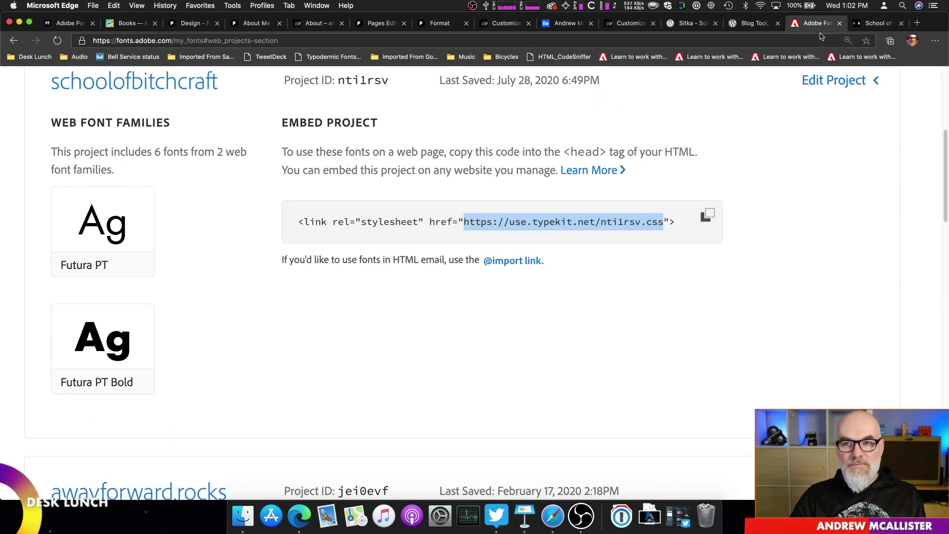
# In the customizer's Additional CSS, examine the import rule and highlight the heading rule that applies futura-pt-bold
pyautogui.click(505, 23)
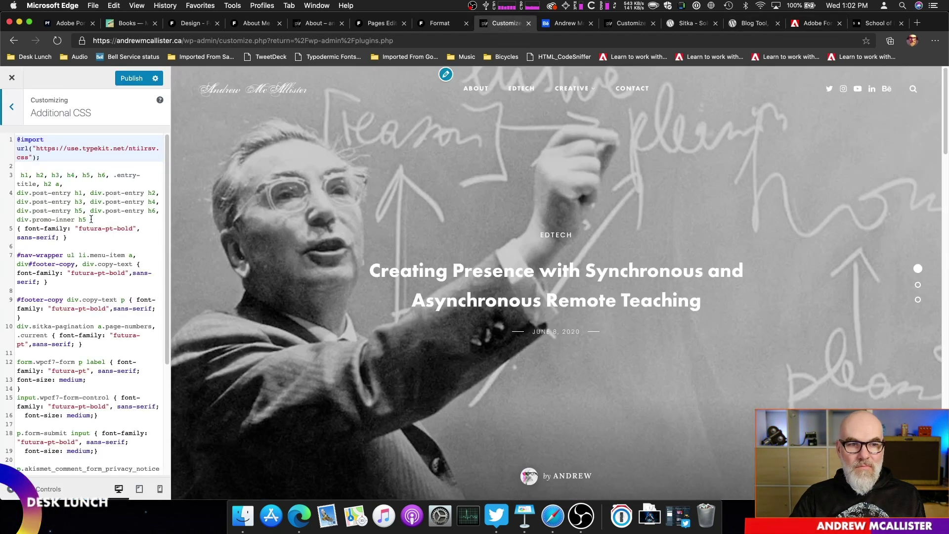
pyautogui.click(52, 170)
pyautogui.click(54, 156)
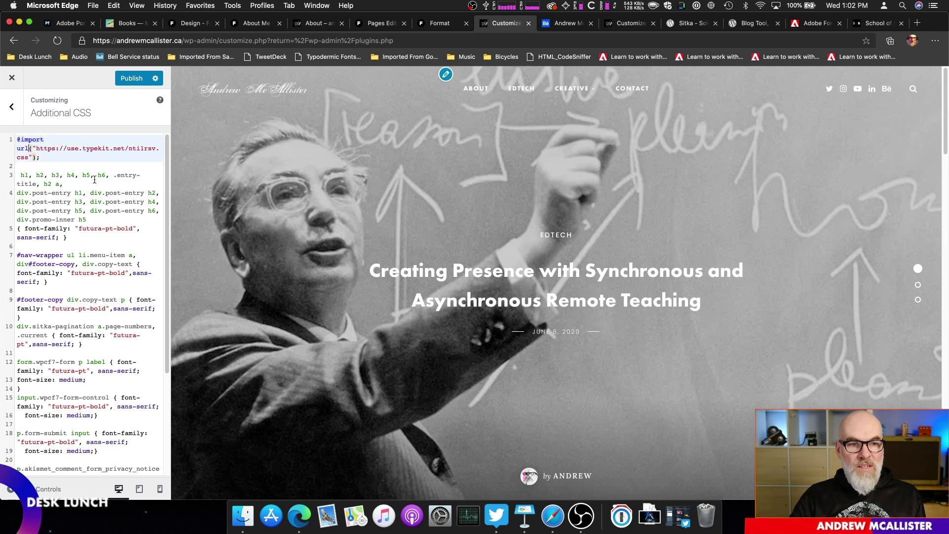
pyautogui.click(100, 183)
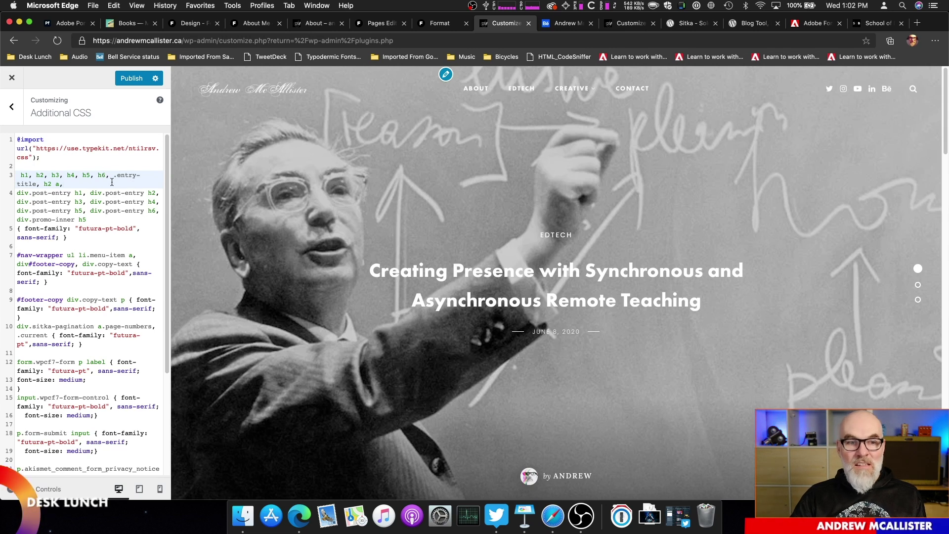
pyautogui.moveTo(79, 236)
pyautogui.mouseDown()
pyautogui.moveTo(31, 208)
pyautogui.moveTo(15, 175)
pyautogui.moveTo(73, 239)
pyautogui.mouseUp()
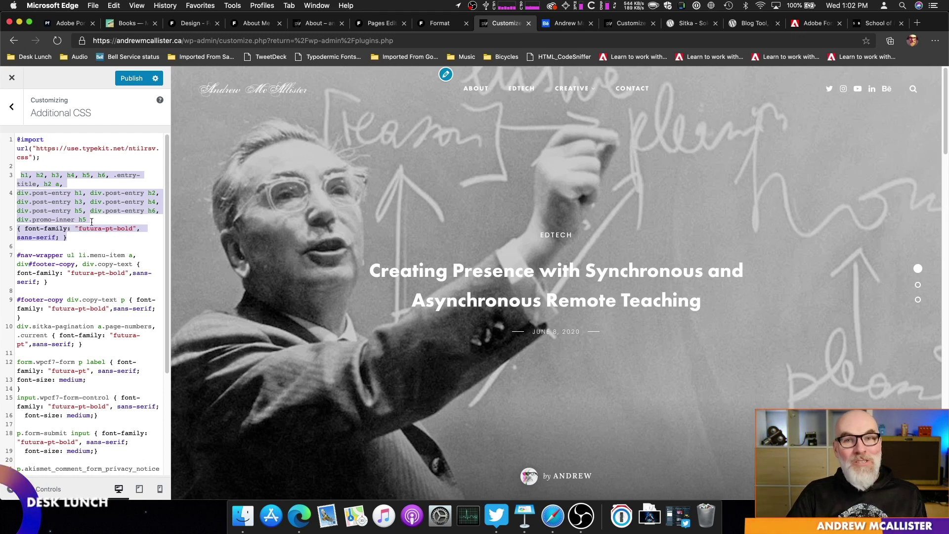
# Compare the Adobe Portfolio editor with Adobe Fonts, WordPress.org and the live WordPress About page
pyautogui.click(71, 23)
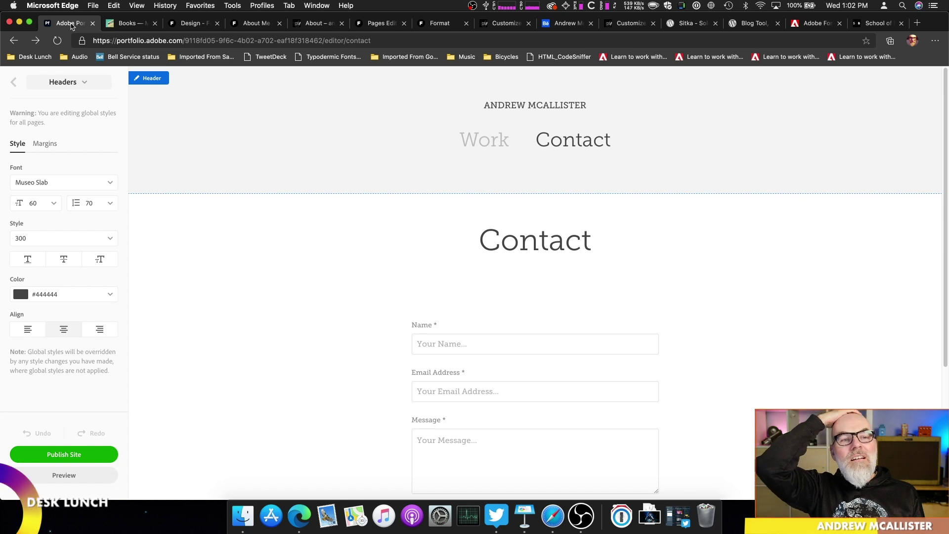
pyautogui.click(809, 24)
pyautogui.click(755, 23)
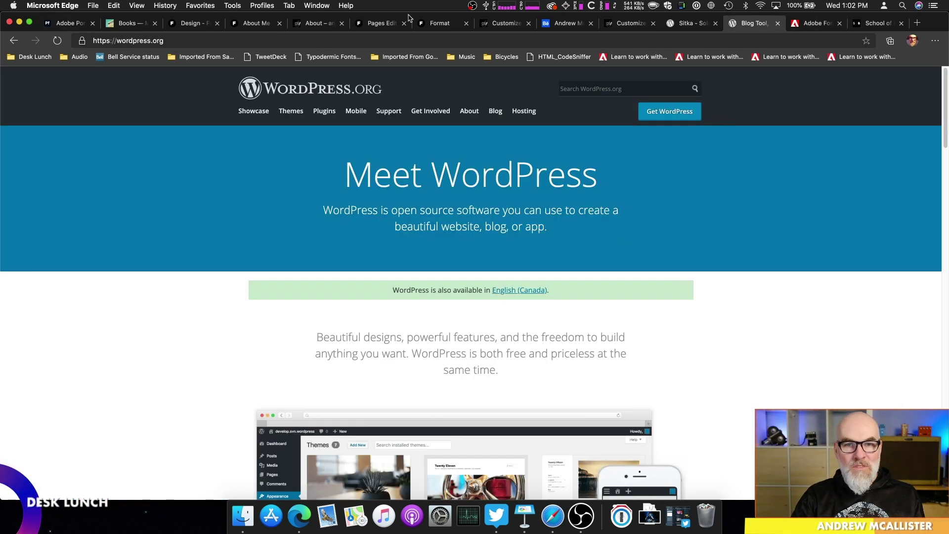
pyautogui.click(325, 25)
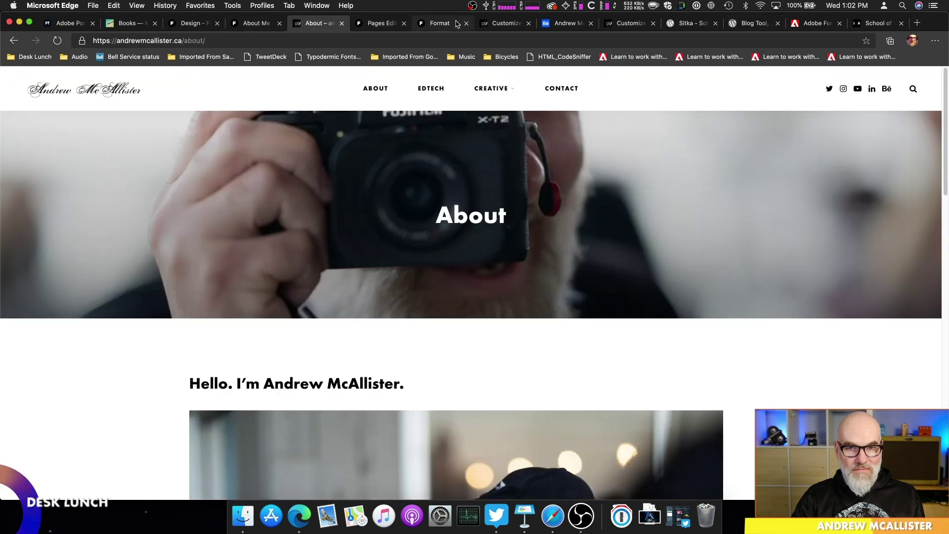
# Return to the Additional CSS and review its font rules, from the import line to the final menu-icon rule
pyautogui.click(495, 25)
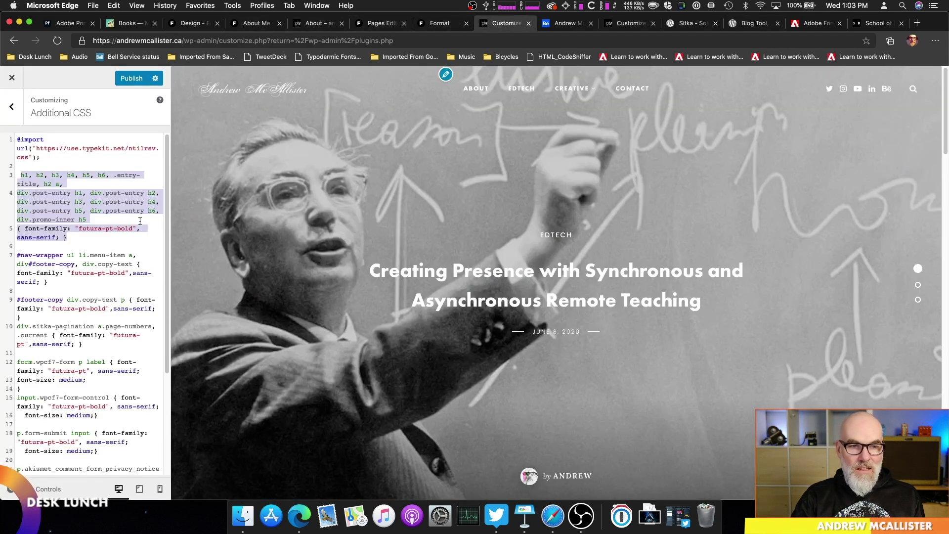
pyautogui.click(140, 221)
pyautogui.click(39, 156)
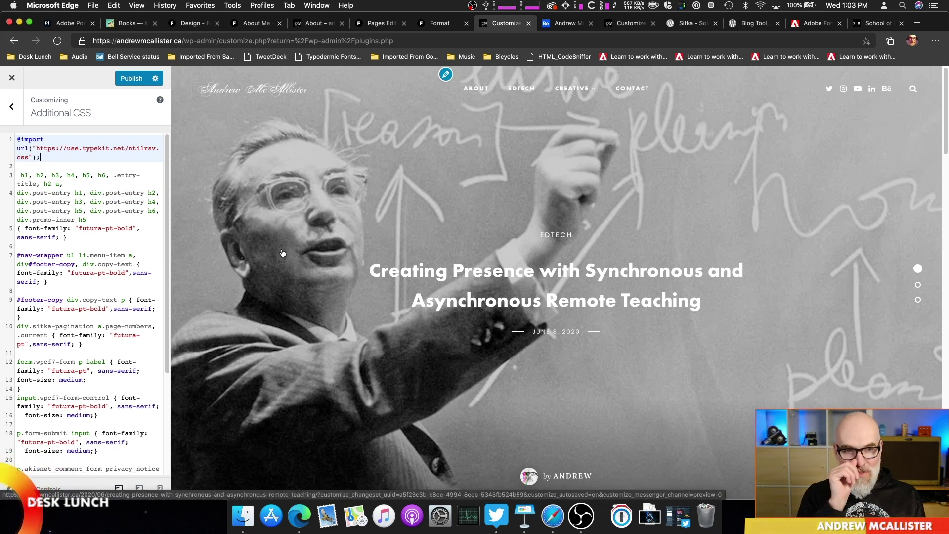
pyautogui.scroll(-5, 102, 273)
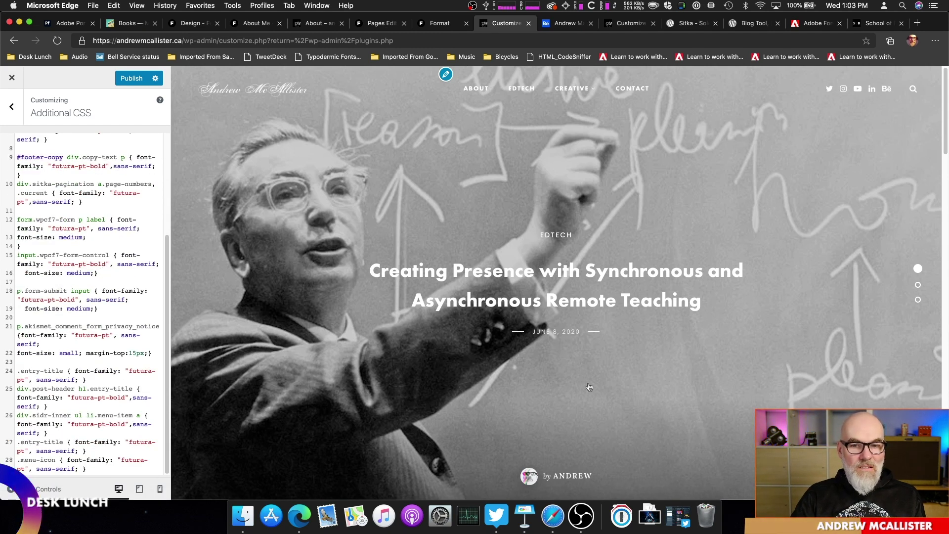
pyautogui.scroll(-10, 582, 366)
pyautogui.scroll(-3, 580, 365)
pyautogui.scroll(12, 579, 366)
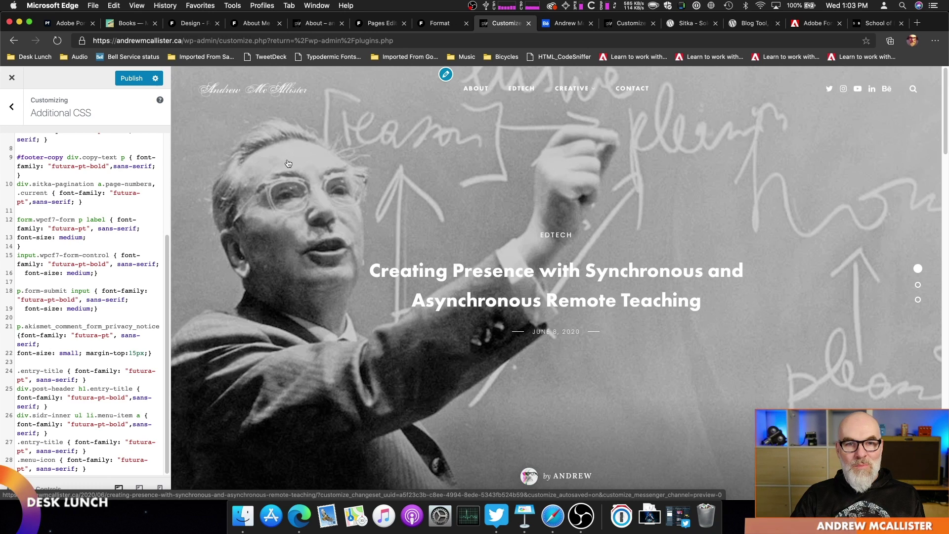
# Review Format's More Apps page and its Pages editor alongside the live WordPress About page
pyautogui.click(443, 28)
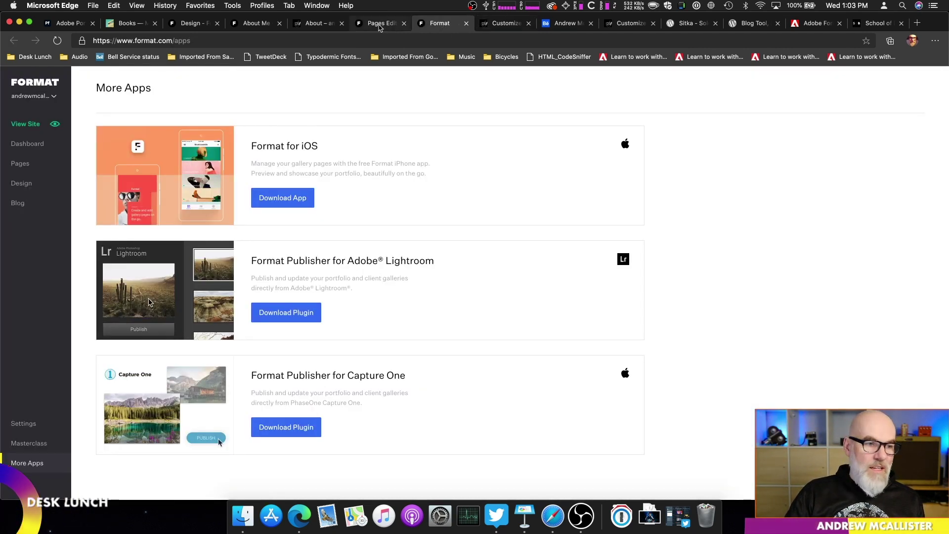
pyautogui.click(316, 24)
pyautogui.click(383, 26)
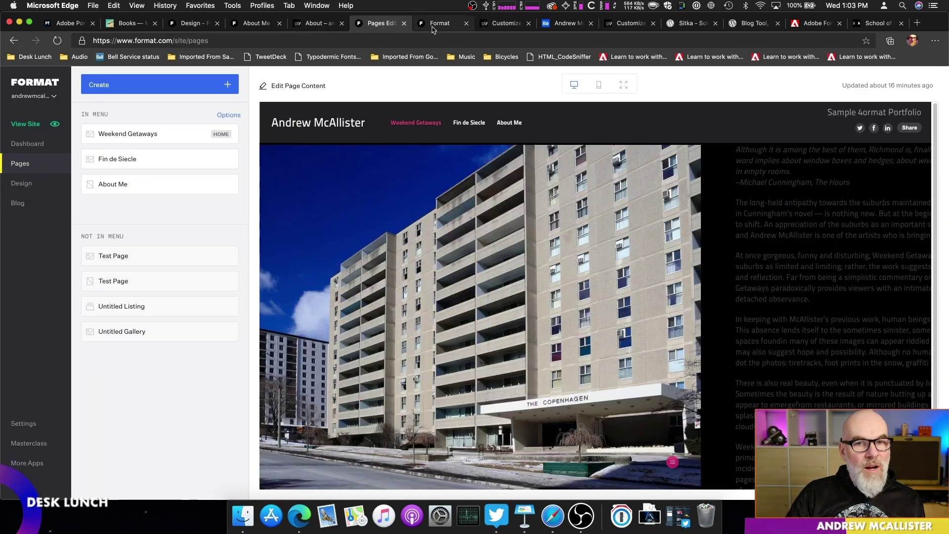
# Close the WordPress customizer from the Additional CSS section and discard its unsaved changes
pyautogui.click(497, 26)
pyautogui.click(12, 106)
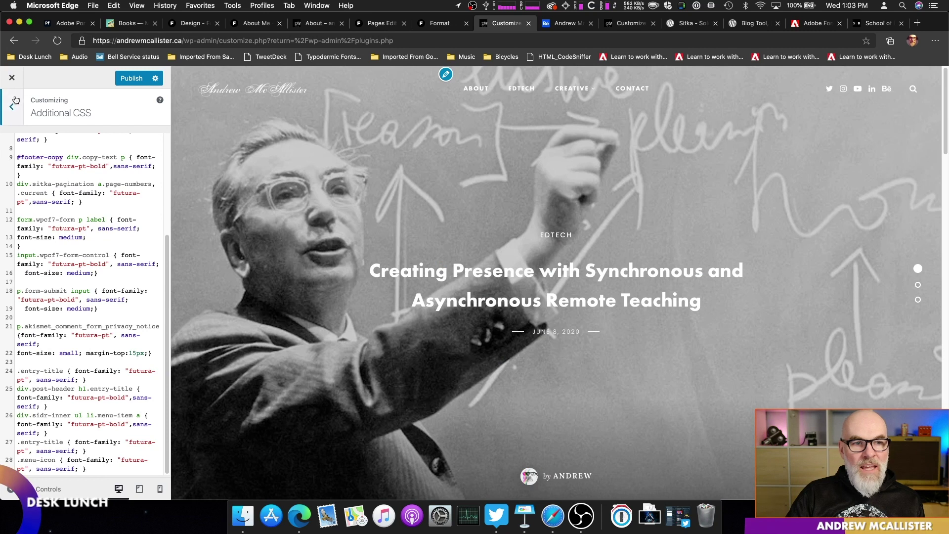
pyautogui.click(12, 78)
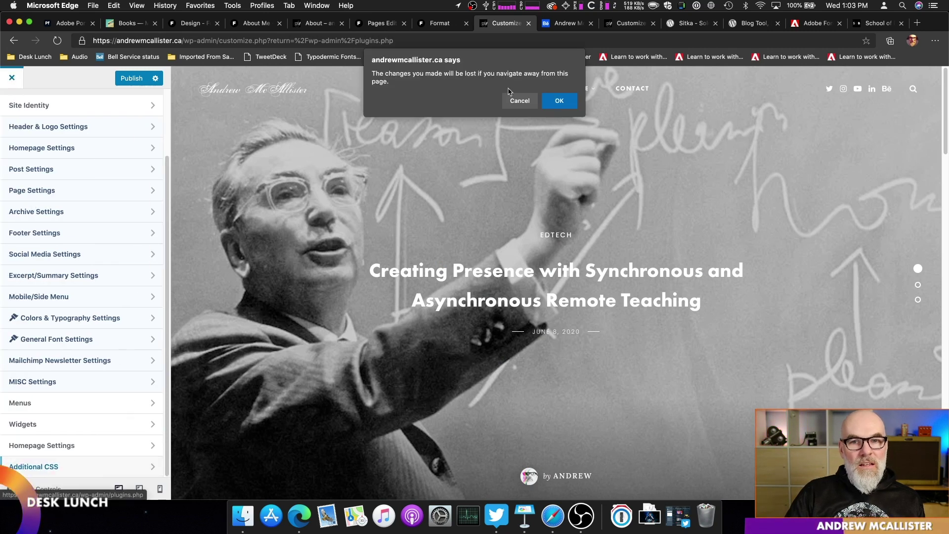
pyautogui.click(559, 100)
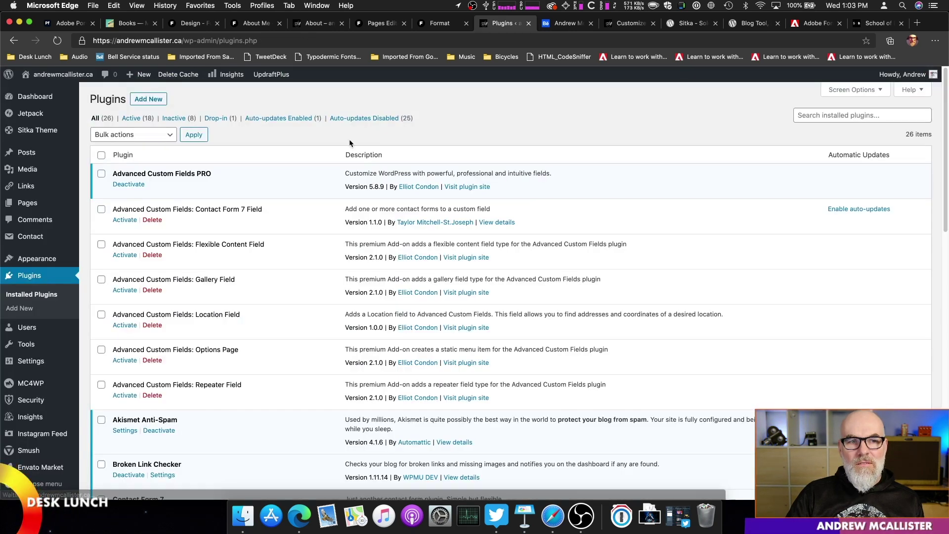
# Look over the Media and Pages submenus in the WordPress admin and open the list of all pages
pyautogui.moveTo(28, 208)
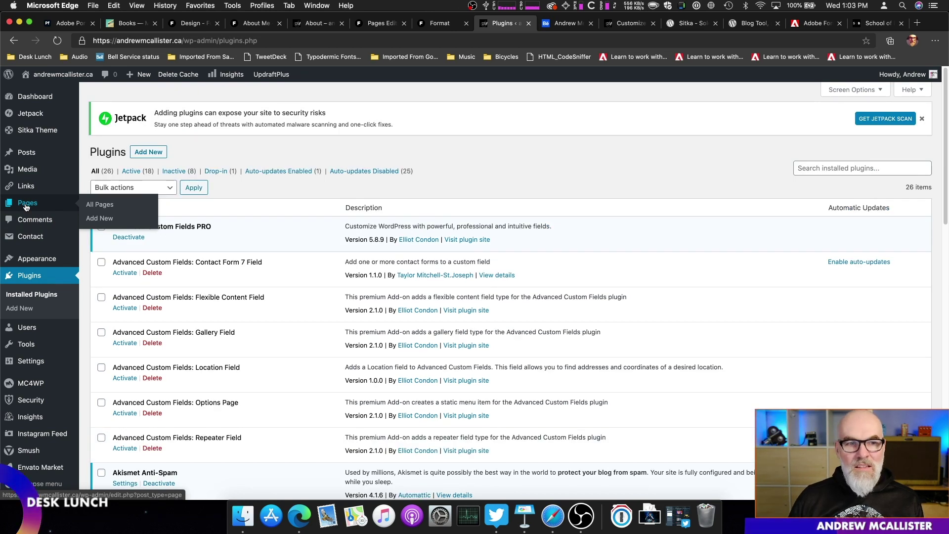
pyautogui.moveTo(2, 169)
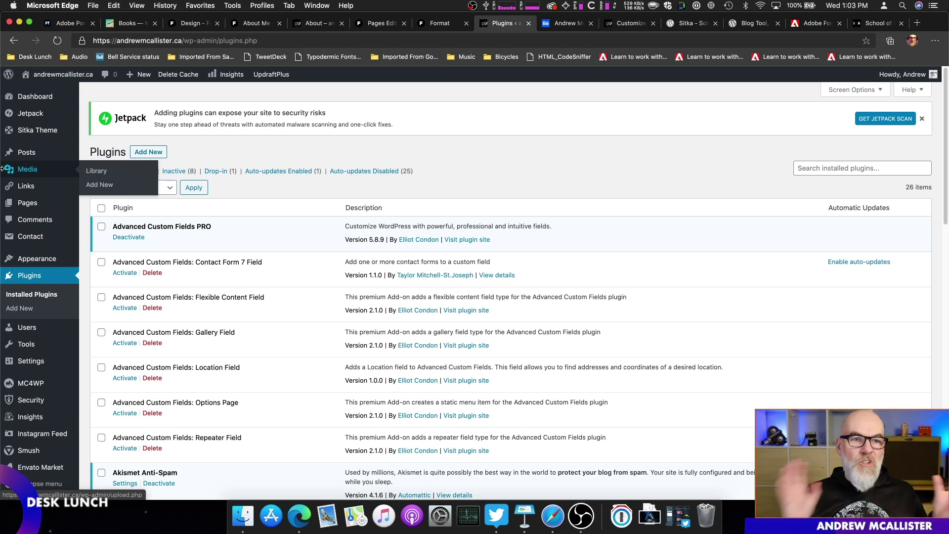
pyautogui.click(25, 205)
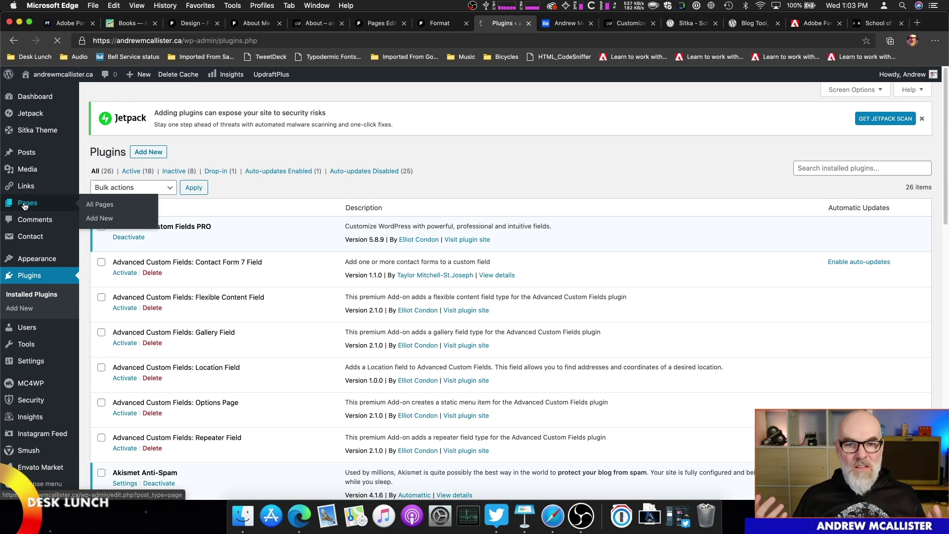
# Go back to the Adobe Portfolio editor, leave the Headers styles, examine the site's Pages list and close it
pyautogui.press('super+1')
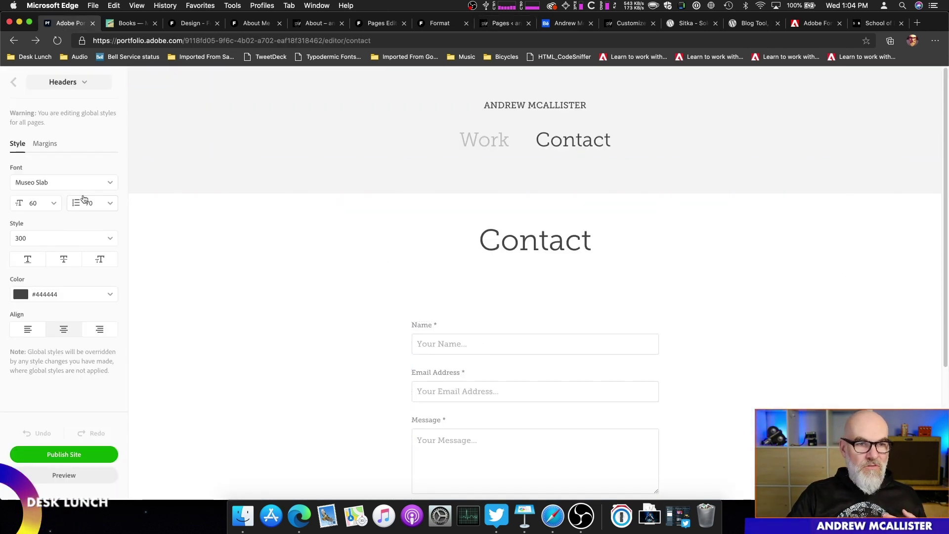
pyautogui.click(13, 82)
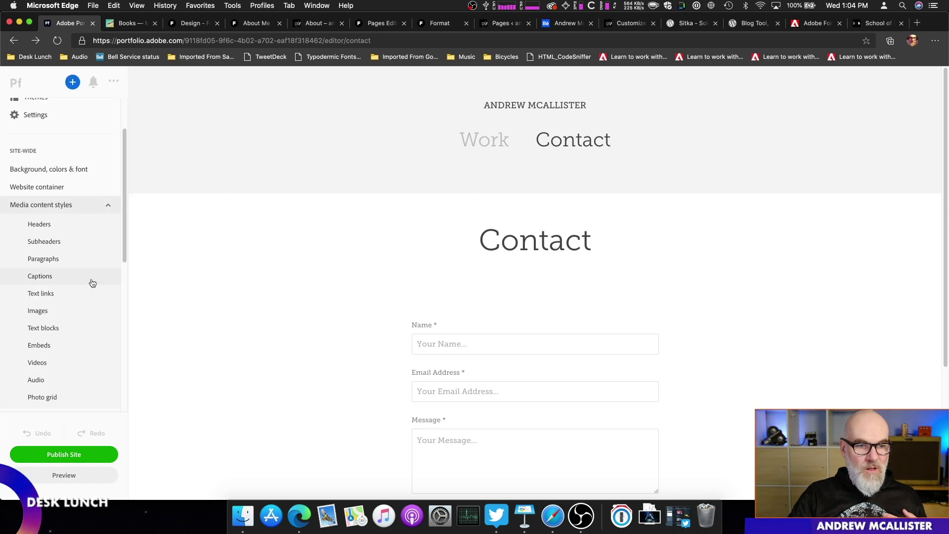
pyautogui.scroll(3, 78, 226)
pyautogui.click(57, 127)
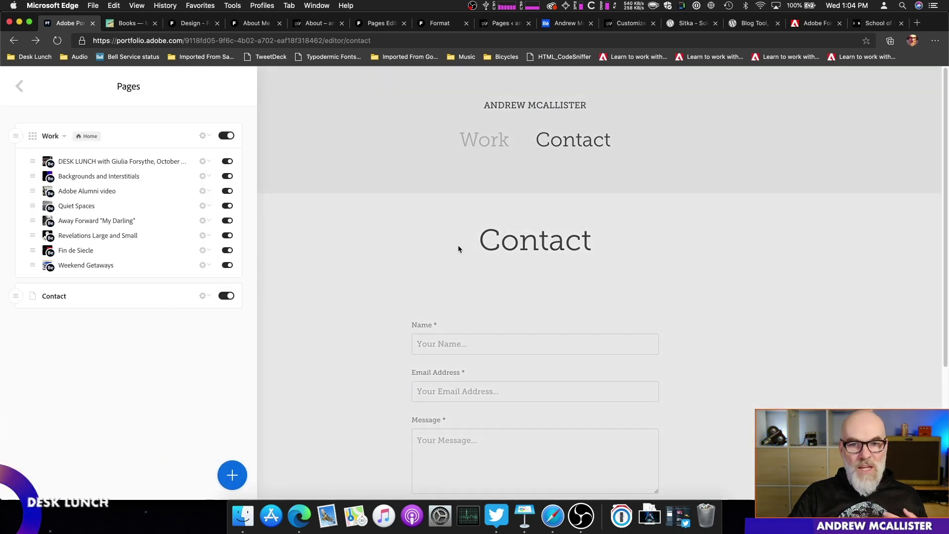
pyautogui.click(290, 217)
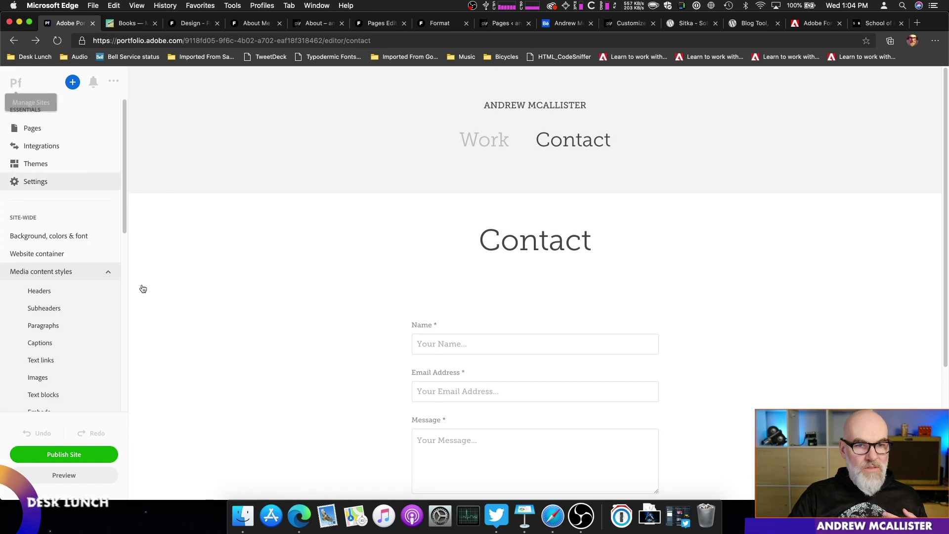
# Open the Backgrounds and Interstitials project from the Work collection in the Portfolio editor and look through its title and videos
pyautogui.scroll(-5, 254, 373)
pyautogui.scroll(5, 462, 214)
pyautogui.click(483, 141)
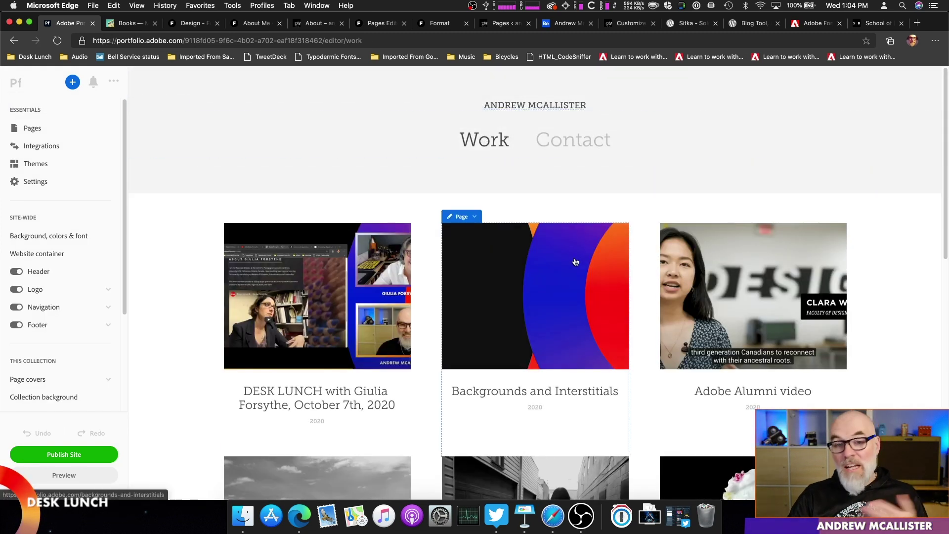
pyautogui.click(584, 291)
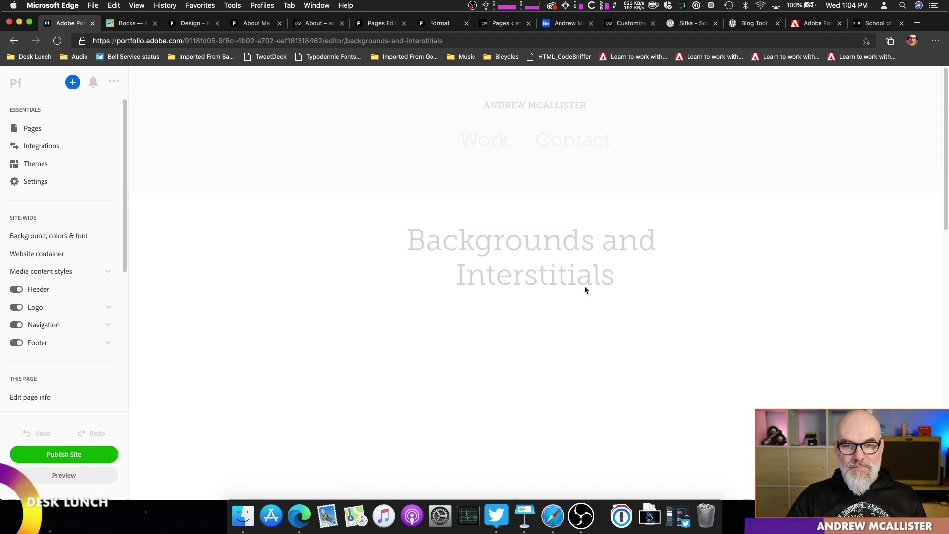
pyautogui.scroll(-3, 546, 158)
pyautogui.doubleClick(541, 126)
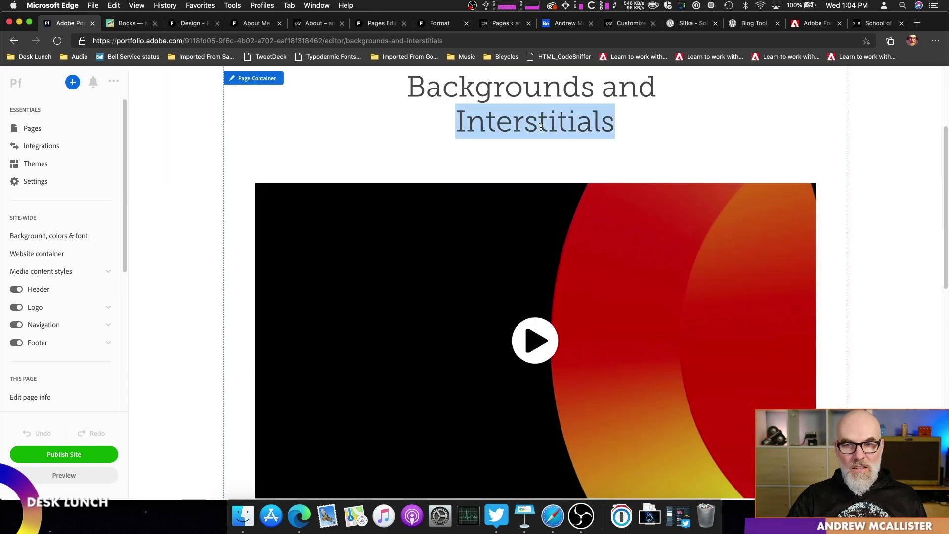
pyautogui.tripleClick(542, 126)
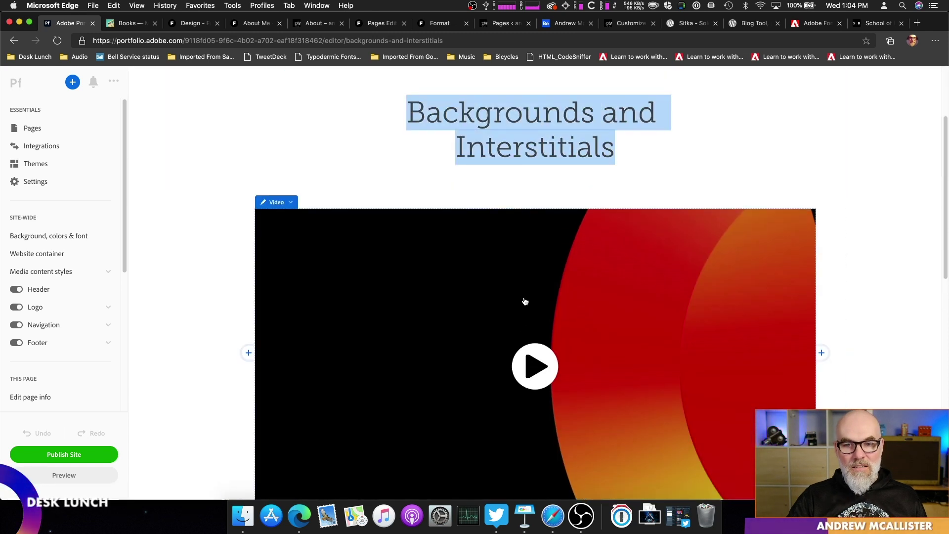
pyautogui.scroll(-2, 529, 327)
pyautogui.scroll(-3, 533, 352)
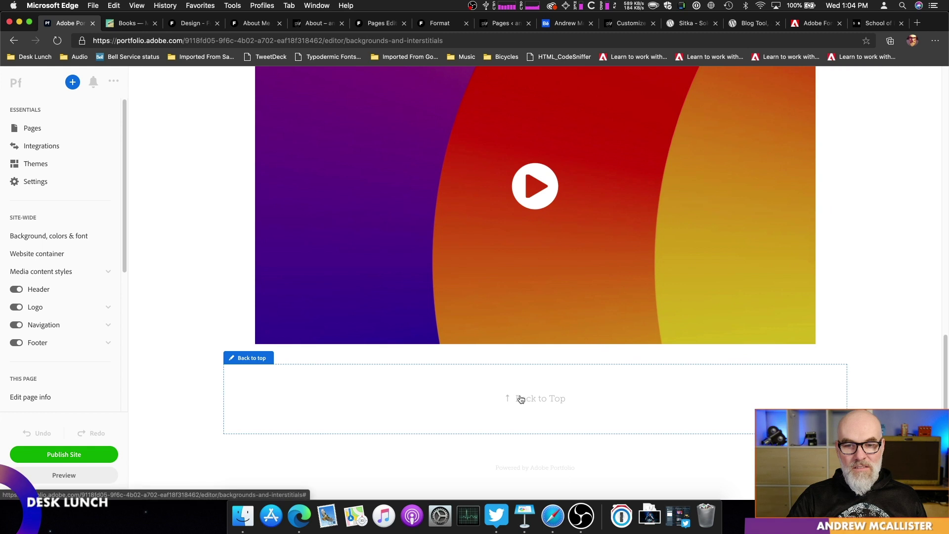
pyautogui.click(519, 396)
pyautogui.scroll(-10, 225, 351)
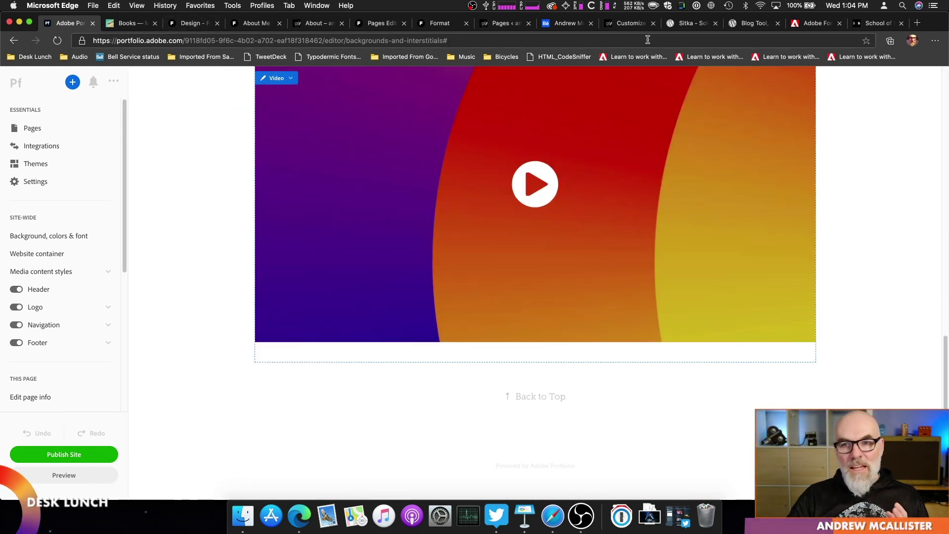
# Switch to the WordPress pages list, open the About page for editing and read through its content
pyautogui.click(632, 29)
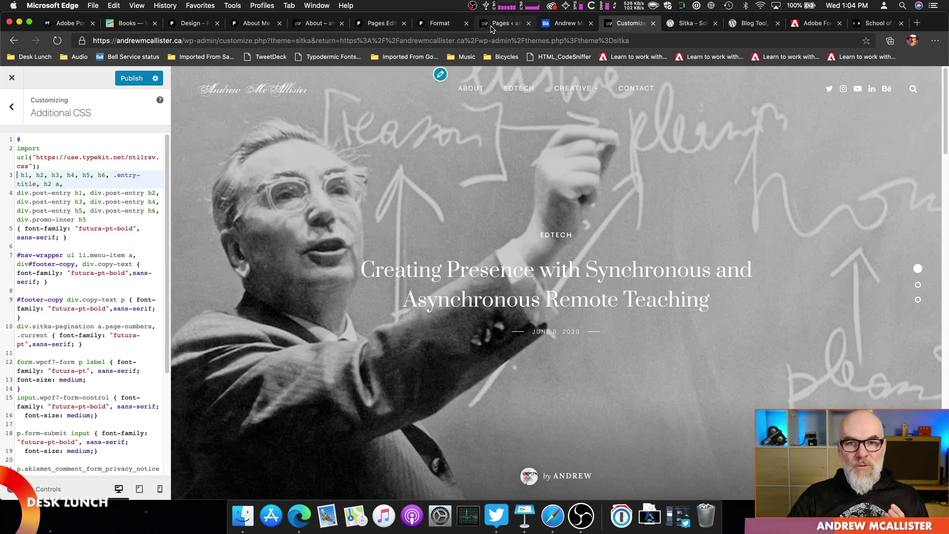
pyautogui.click(493, 27)
pyautogui.moveTo(121, 203)
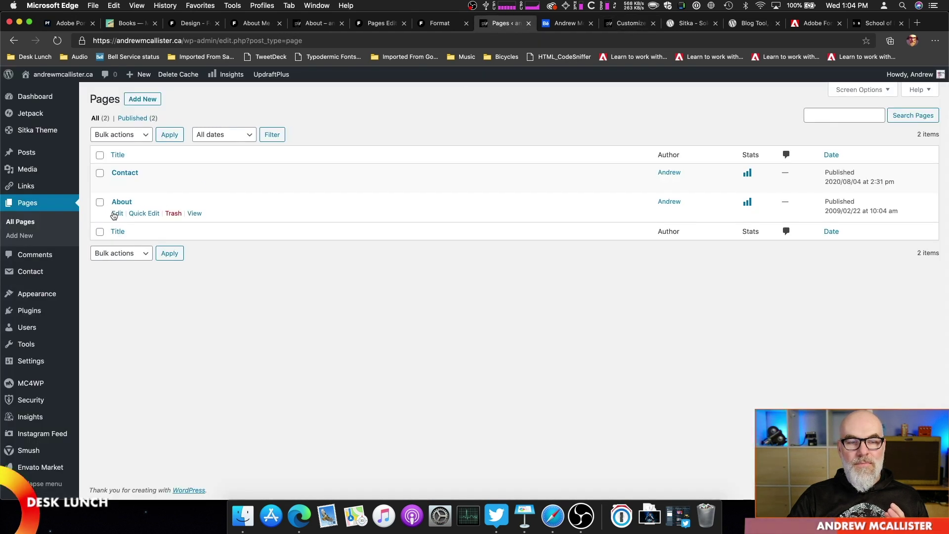
pyautogui.click(115, 214)
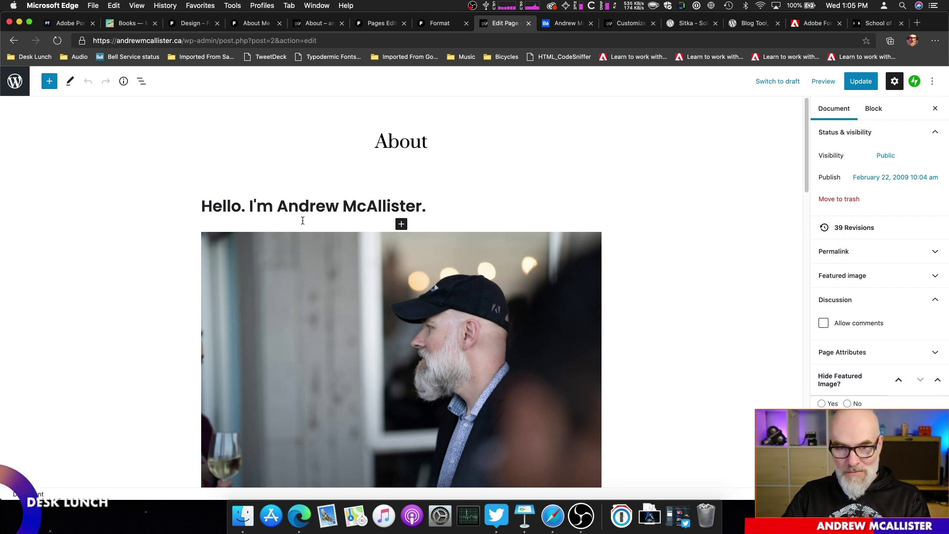
pyautogui.scroll(-1, 302, 221)
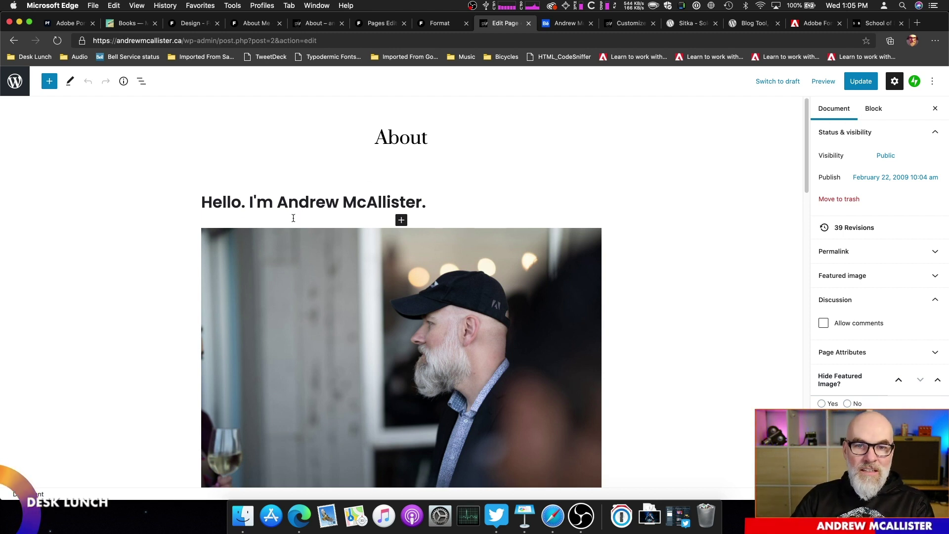
pyautogui.scroll(-3, 403, 222)
pyautogui.scroll(-15, 393, 216)
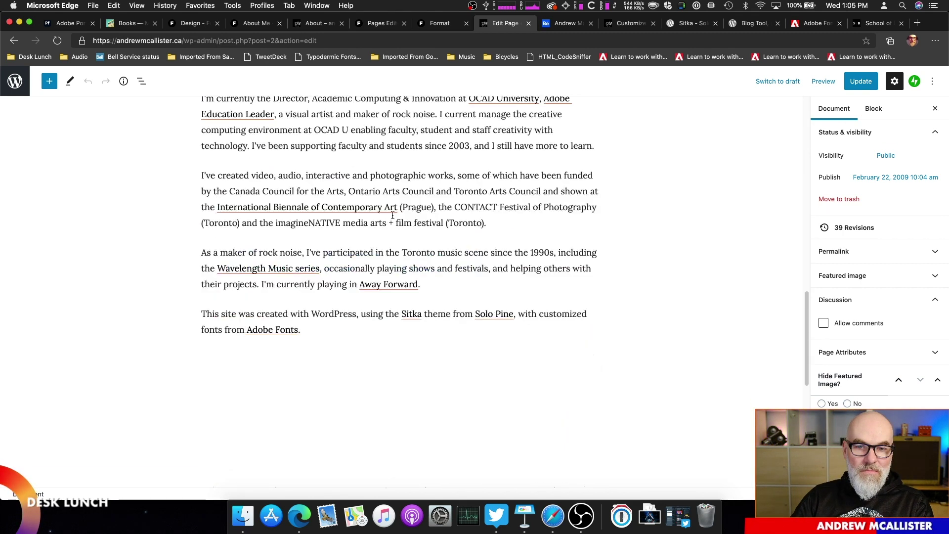
pyautogui.scroll(20, 392, 216)
pyautogui.scroll(2, 391, 216)
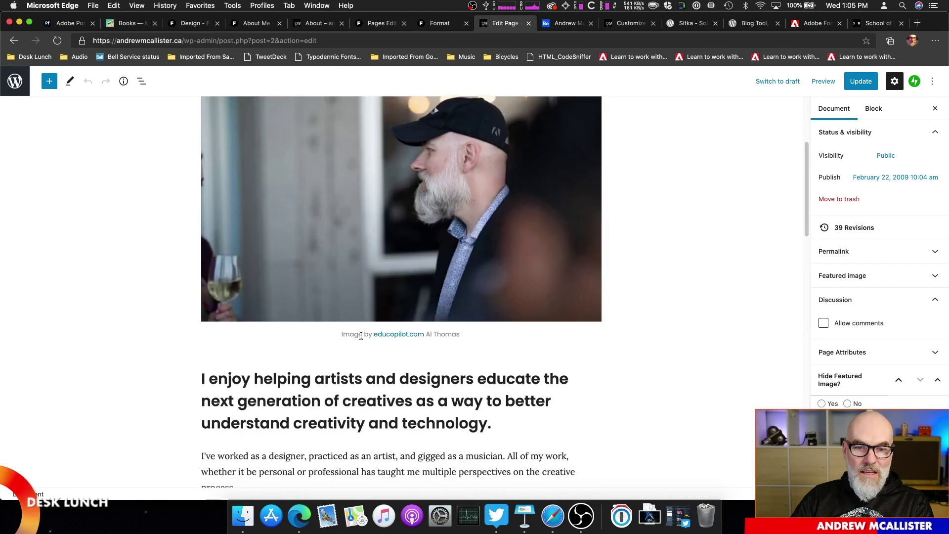
pyautogui.scroll(-5, 380, 232)
# Examine the block options for the heading beginning "I enjoy helping artists" and show the About page's featured image settings
pyautogui.tripleClick(375, 233)
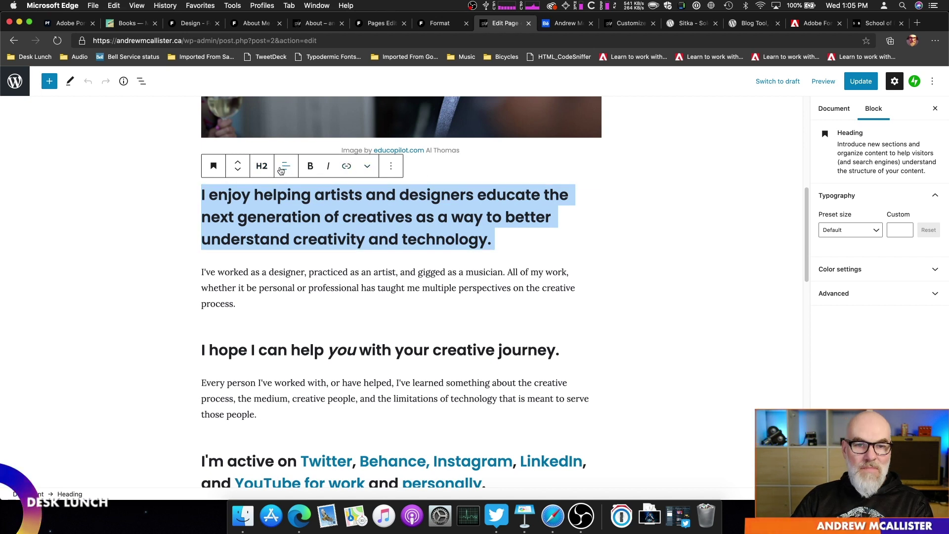
pyautogui.click(391, 166)
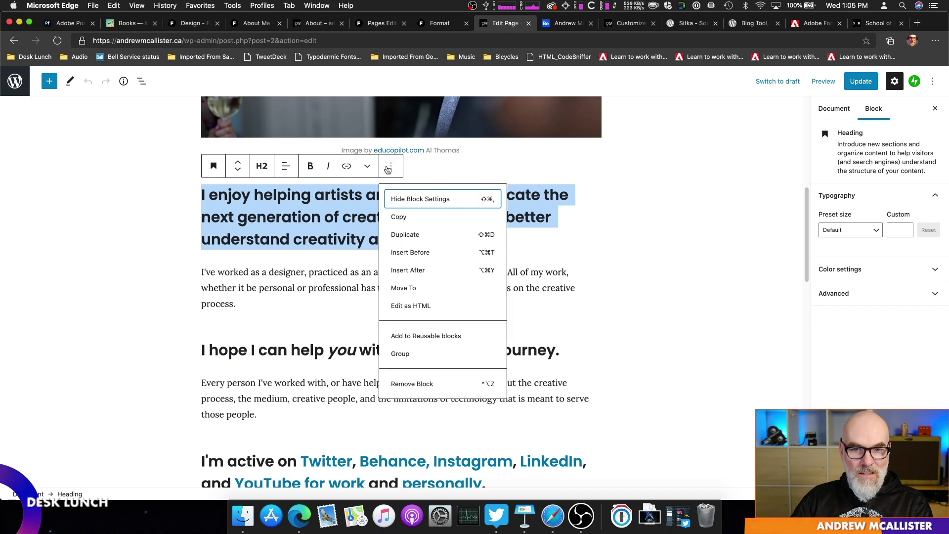
pyautogui.click(338, 307)
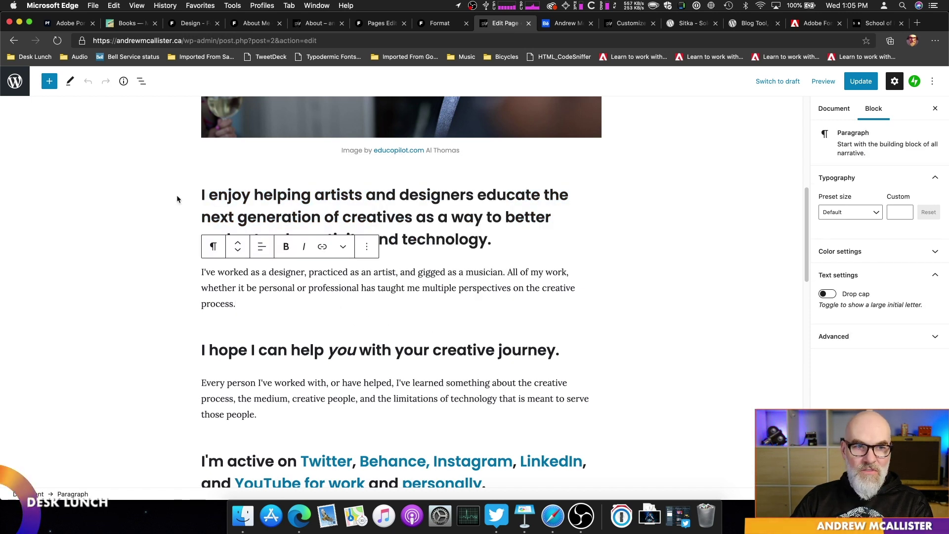
pyautogui.scroll(5, 449, 156)
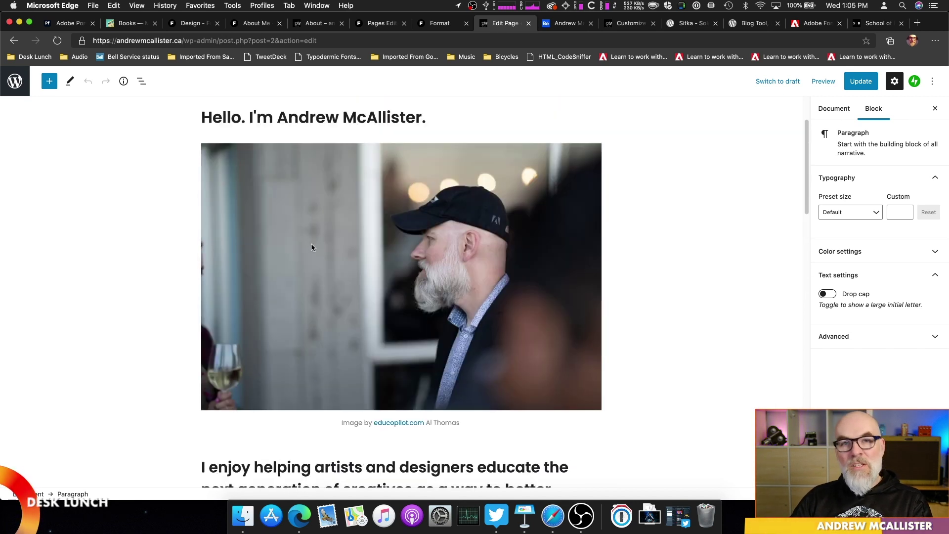
pyautogui.click(845, 120)
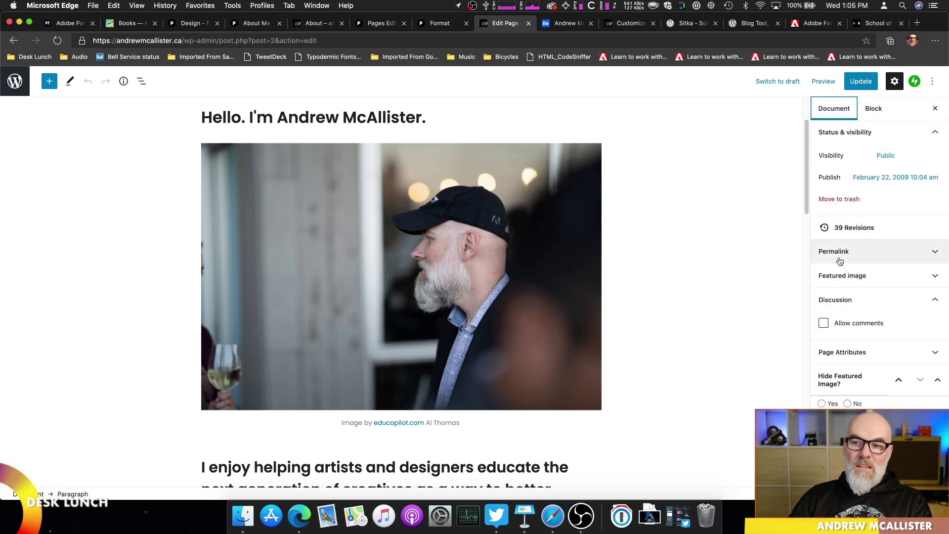
pyautogui.click(836, 276)
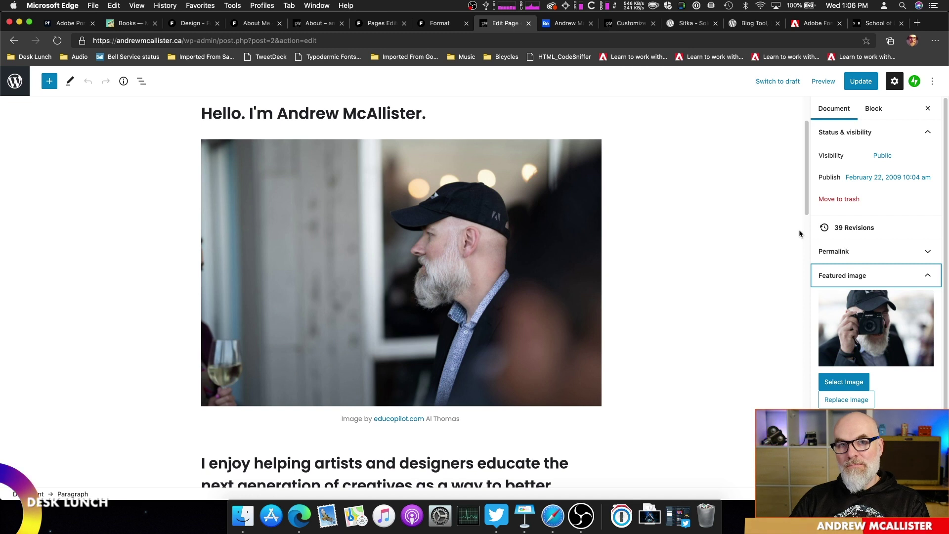
# Return to Adobe Portfolio, preview the Backgrounds and Interstitials page and look at the Work collection in the preview
pyautogui.click(64, 23)
pyautogui.scroll(5, 187, 212)
pyautogui.scroll(3, 149, 201)
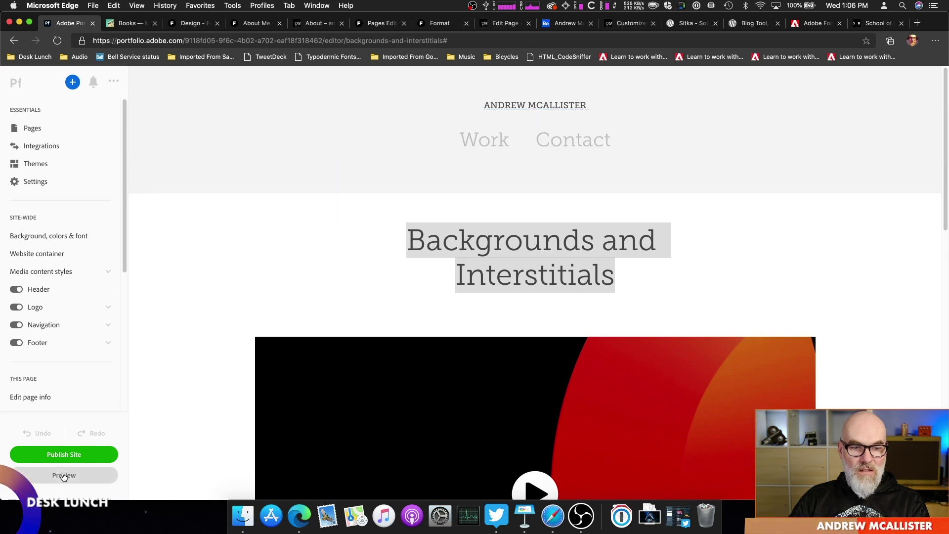
pyautogui.click(95, 472)
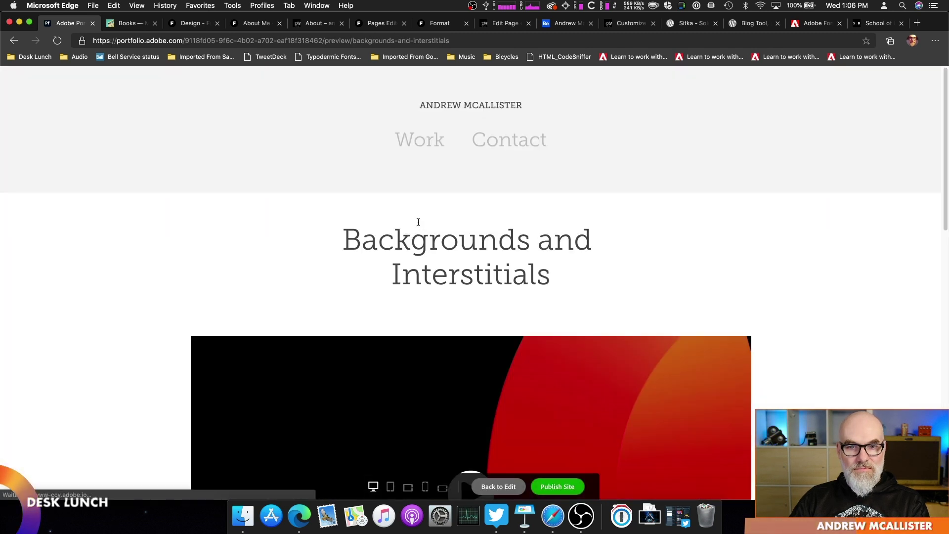
pyautogui.scroll(-15, 419, 225)
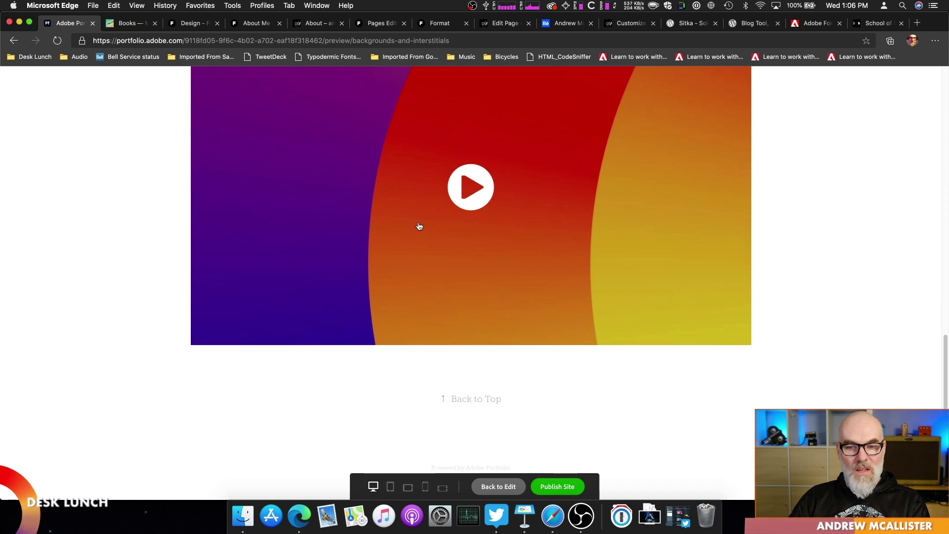
pyautogui.scroll(15, 417, 223)
pyautogui.click(432, 139)
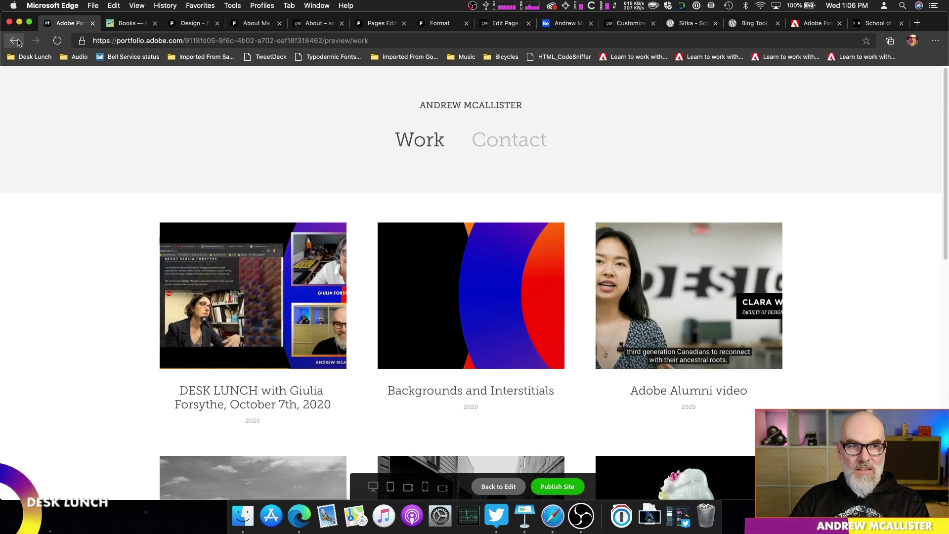
# Leave the preview, go back through the browser history to the theme switcher, look over its themes and return to the Matthias-themed site's editor
pyautogui.click(16, 41)
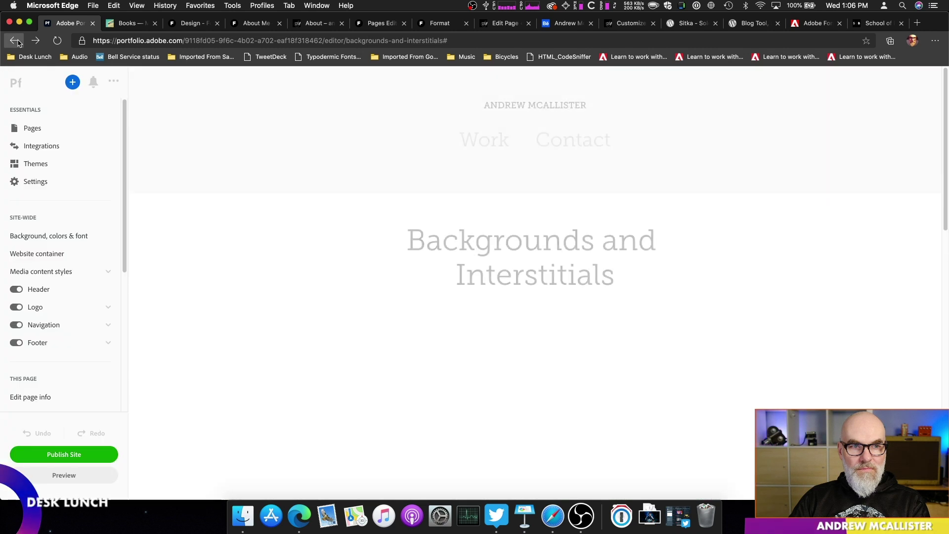
pyautogui.rightClick(18, 42)
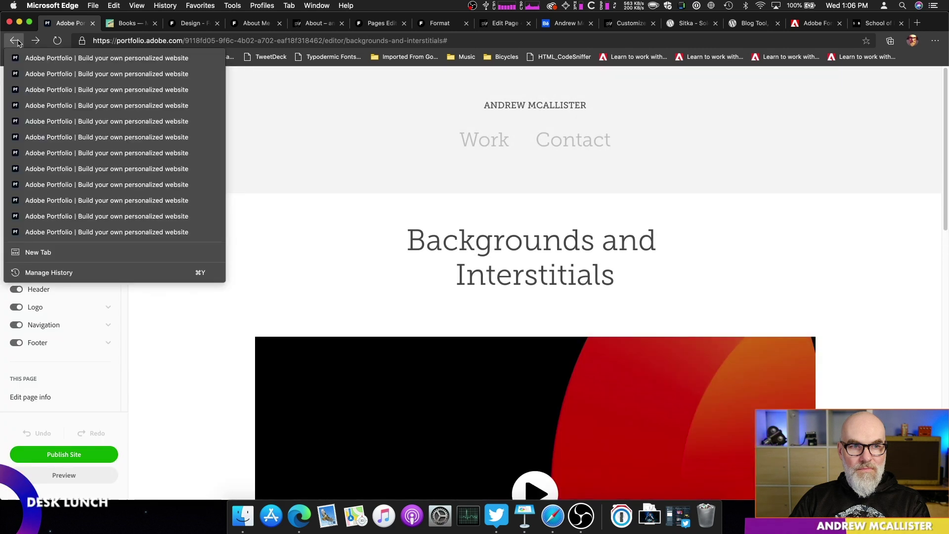
pyautogui.click(72, 236)
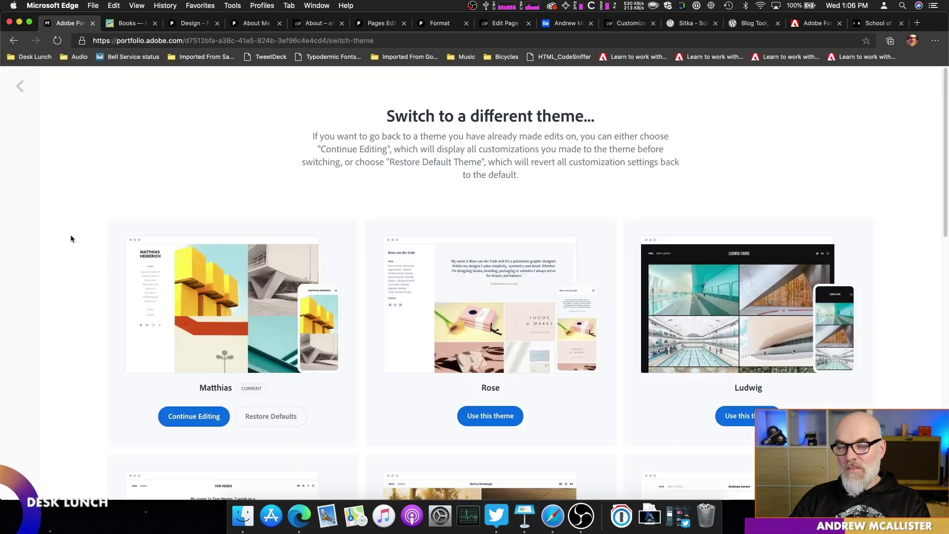
pyautogui.scroll(-7, 569, 330)
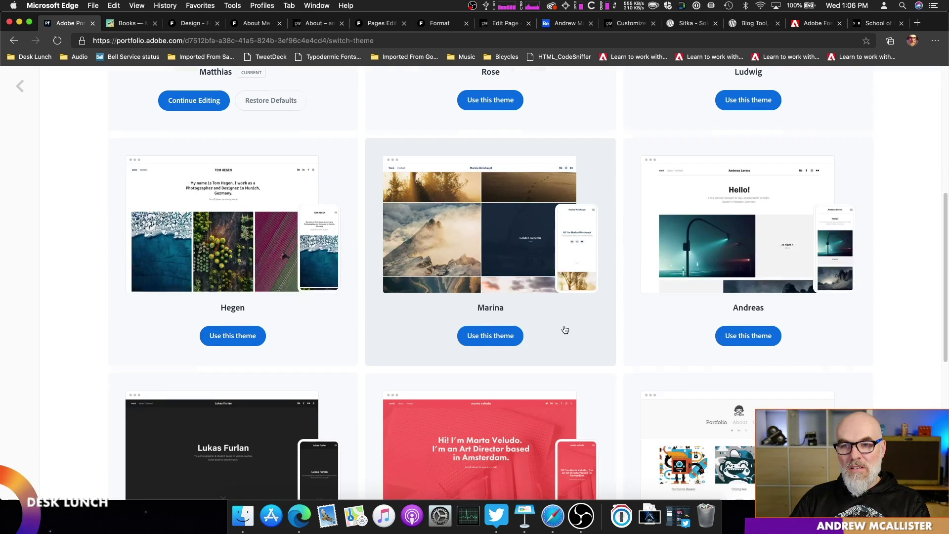
pyautogui.scroll(7, 566, 330)
pyautogui.click(20, 88)
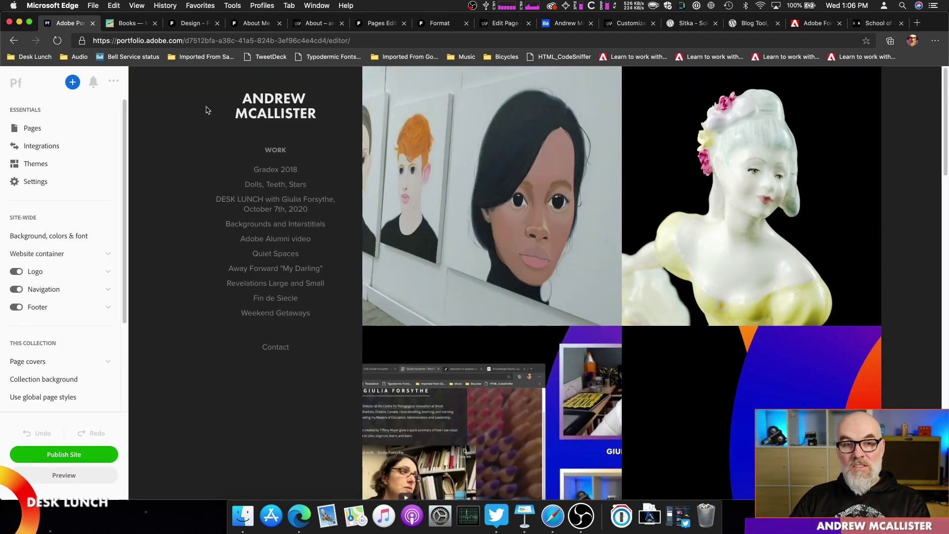
# Glance at the photographer's Books page, return to the Portfolio editor and look through the Matthias-themed site's project grid
pyautogui.click(135, 26)
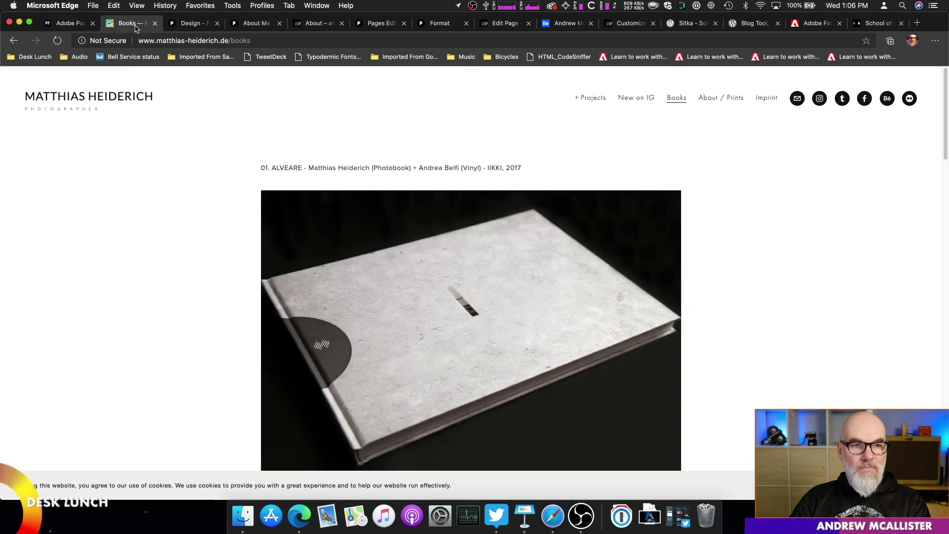
pyautogui.click(65, 25)
pyautogui.scroll(-2, 326, 277)
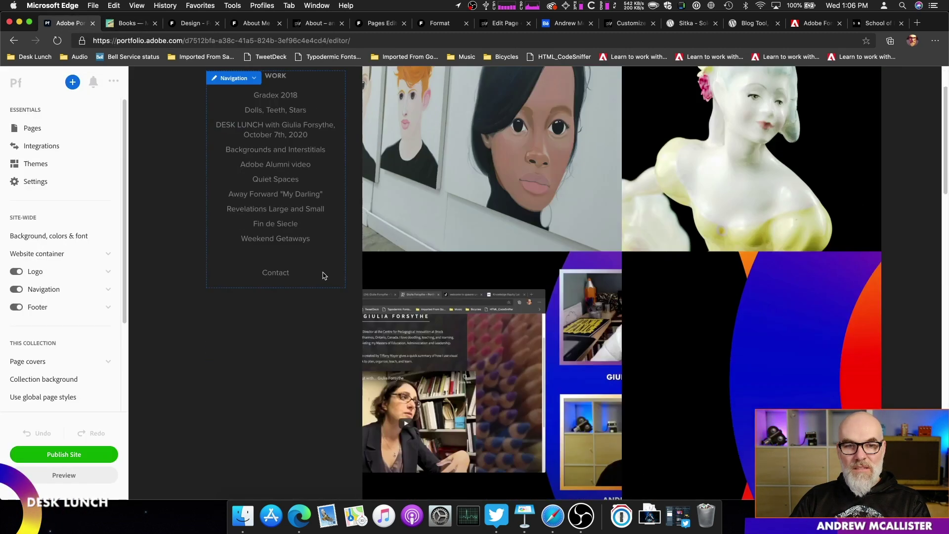
pyautogui.scroll(-6, 314, 190)
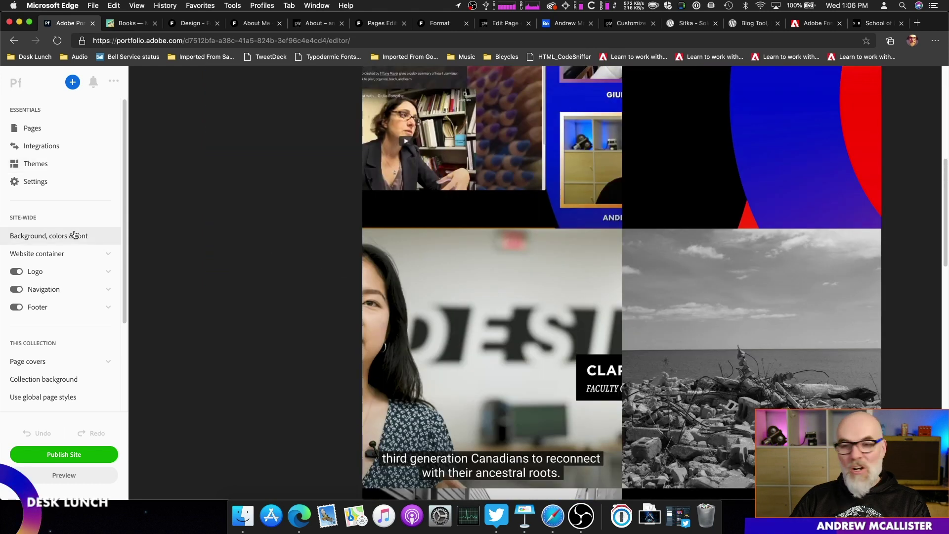
pyautogui.scroll(-5, 322, 227)
pyautogui.scroll(-10, 322, 227)
pyautogui.scroll(15, 322, 227)
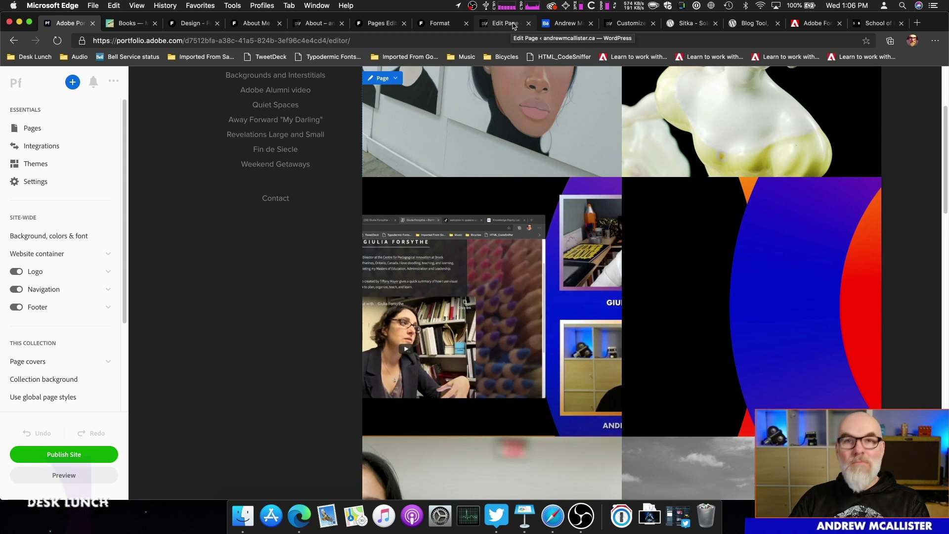
# Revisit the WordPress About page editor and the Portfolio editor, and show the Behance profile's projects
pyautogui.click(513, 26)
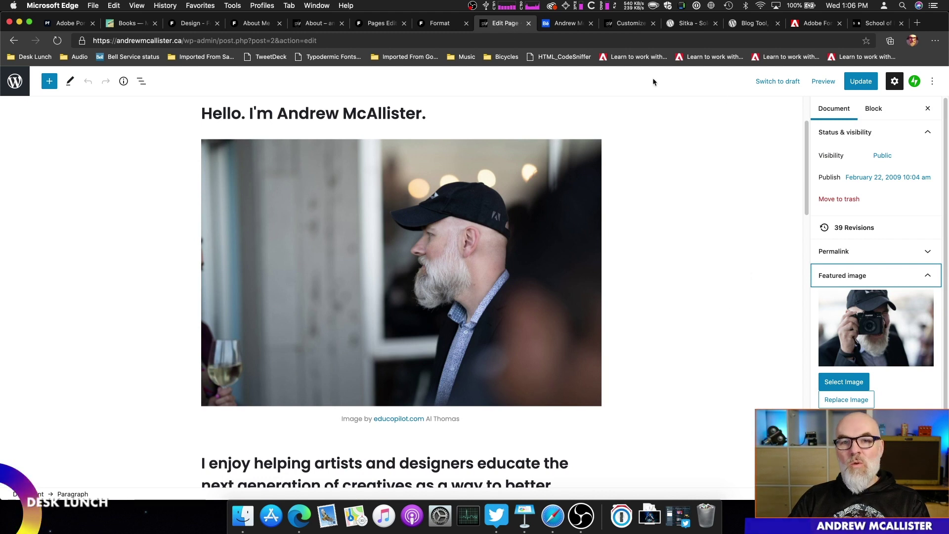
pyautogui.click(72, 23)
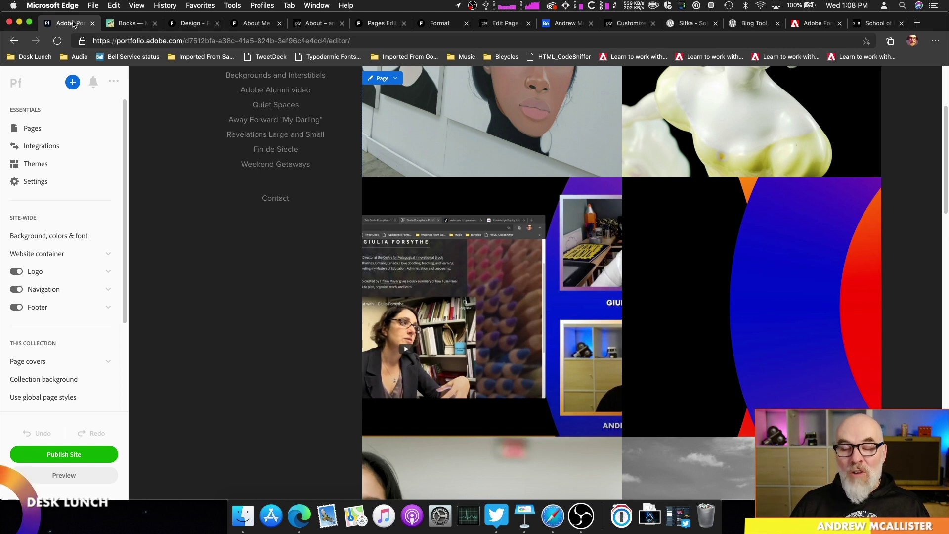
pyautogui.click(569, 24)
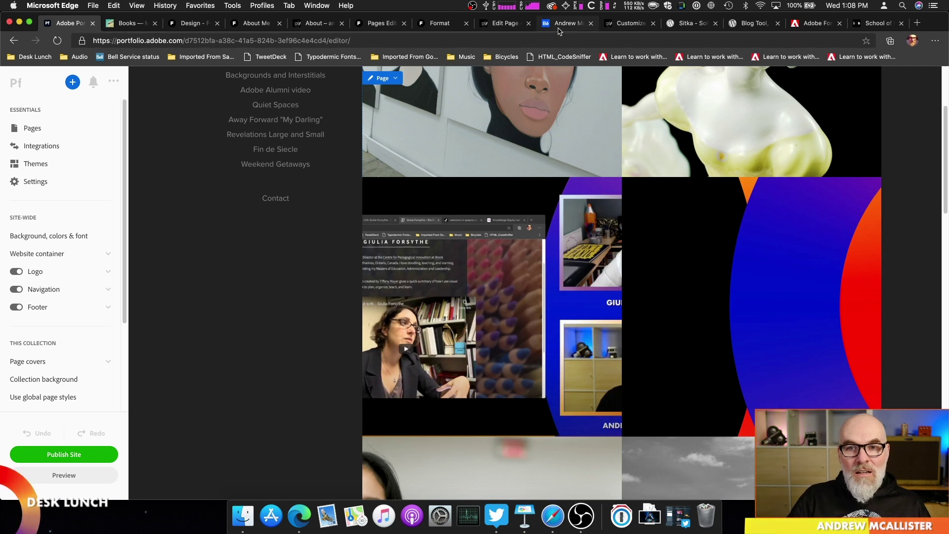
pyautogui.scroll(3, 403, 158)
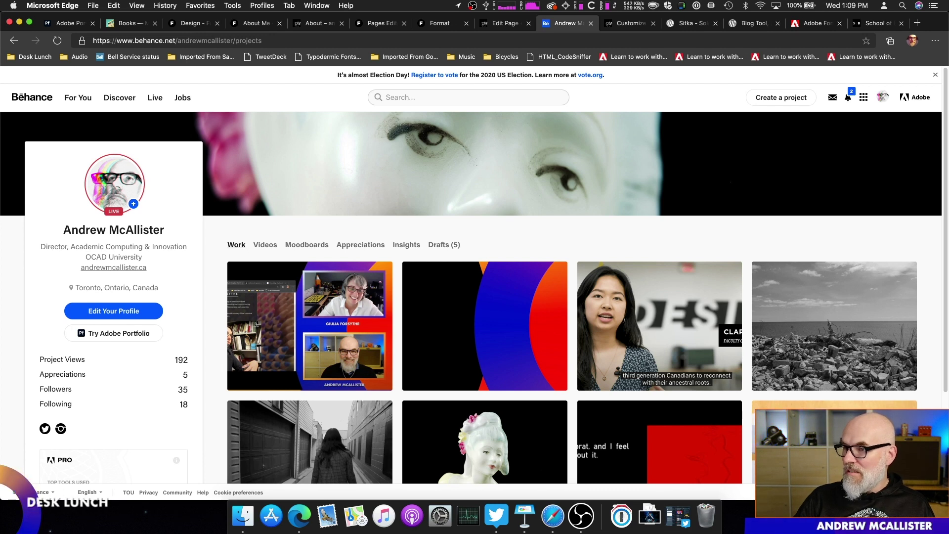
# Switch to the Adobe Fonts web projects and look over the font families and embed code of schoolofbitchcraft and awayforward.rocks
pyautogui.click(797, 23)
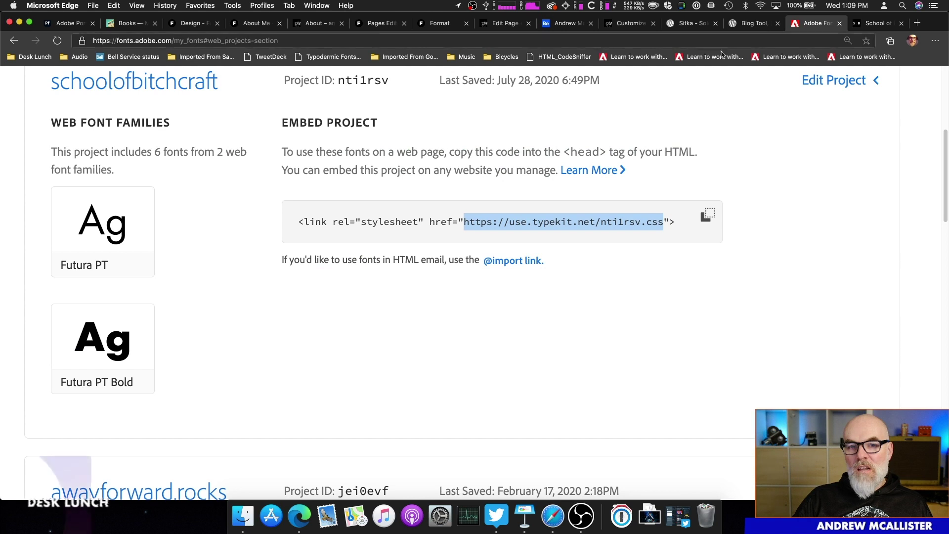
pyautogui.scroll(5, 363, 355)
pyautogui.scroll(-10, 363, 355)
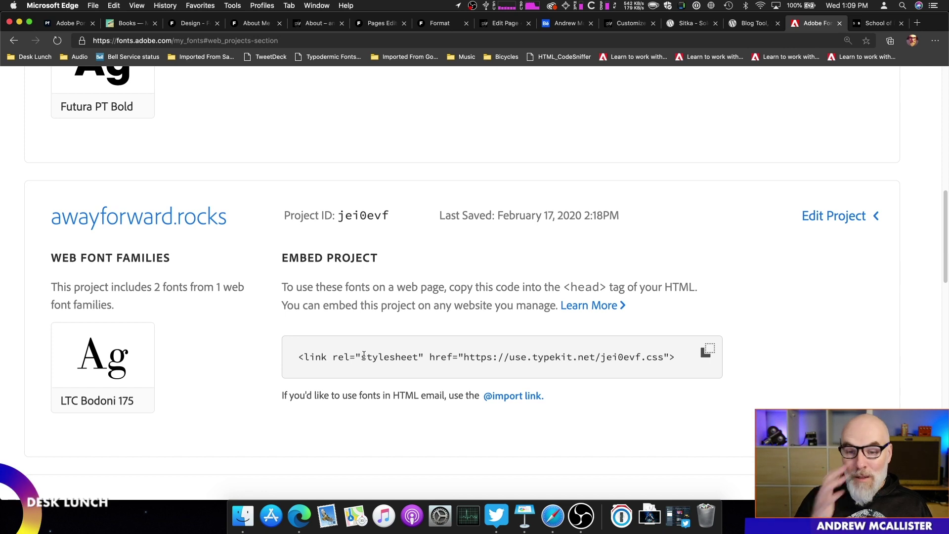
pyautogui.scroll(5, 364, 355)
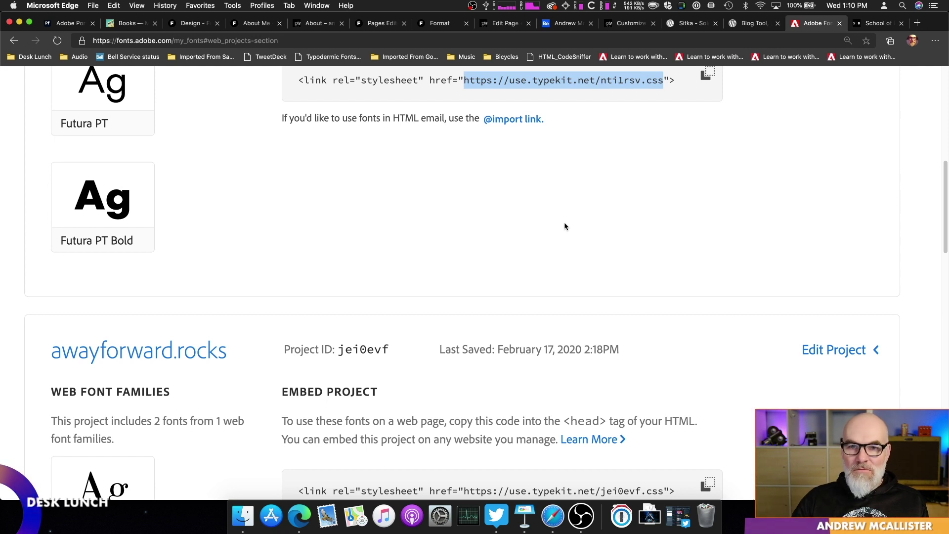
pyautogui.scroll(8, 565, 226)
pyautogui.scroll(1, 568, 225)
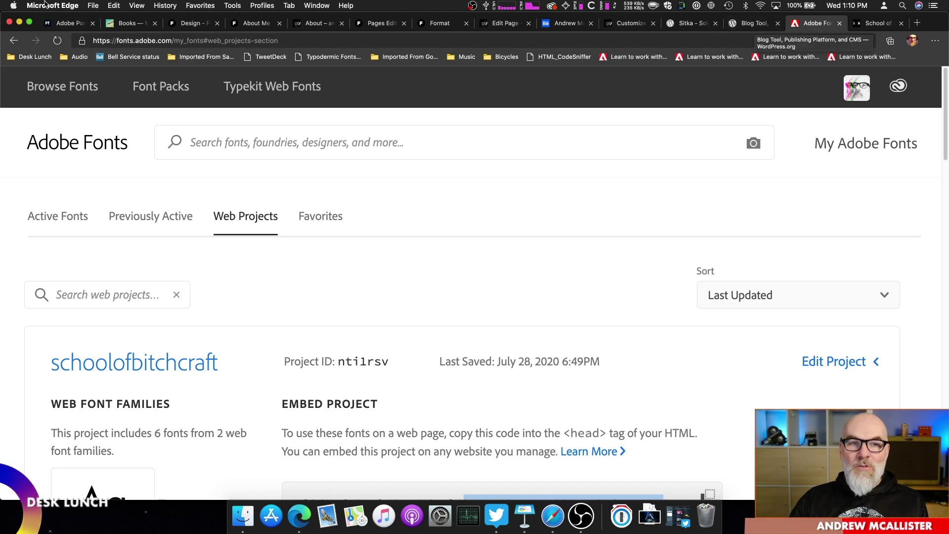
# Glance at the WordPress.org home page, the Sitka theme's sales page and the live WordPress About page
pyautogui.click(750, 24)
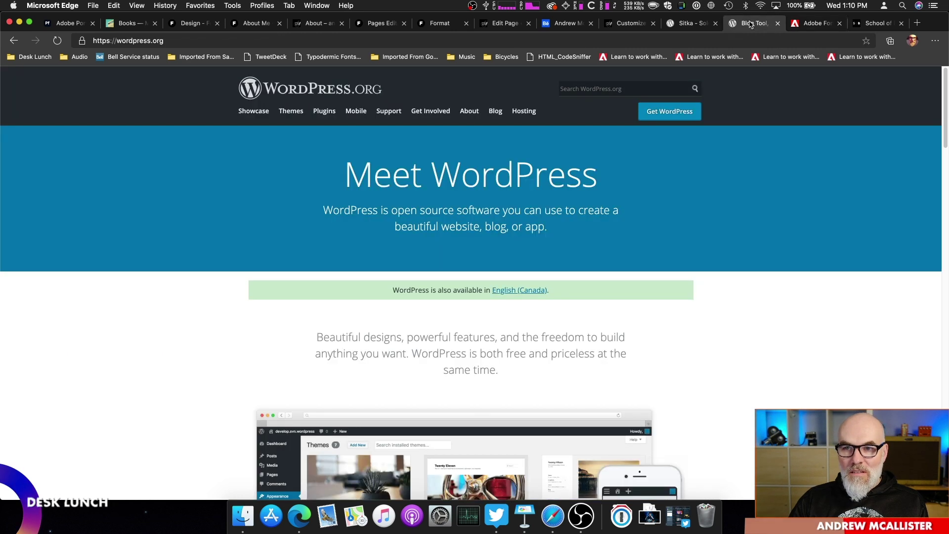
pyautogui.click(689, 23)
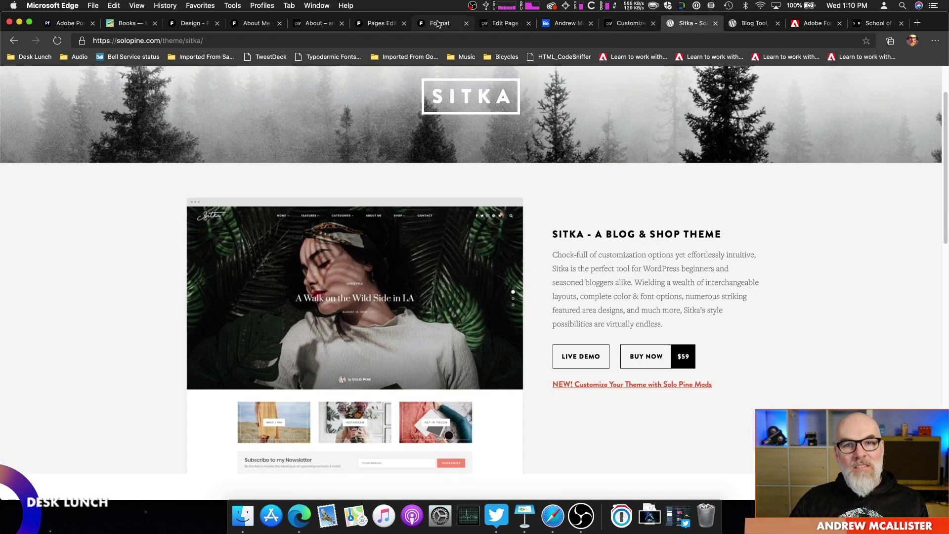
pyautogui.click(303, 24)
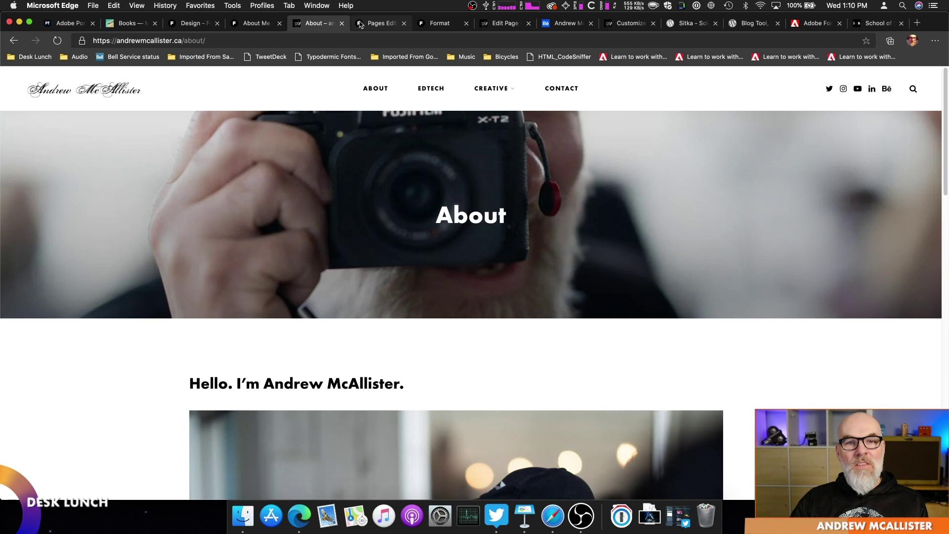
# Leave the WordPress About page editor for the admin area and open the list of all posts
pyautogui.click(512, 23)
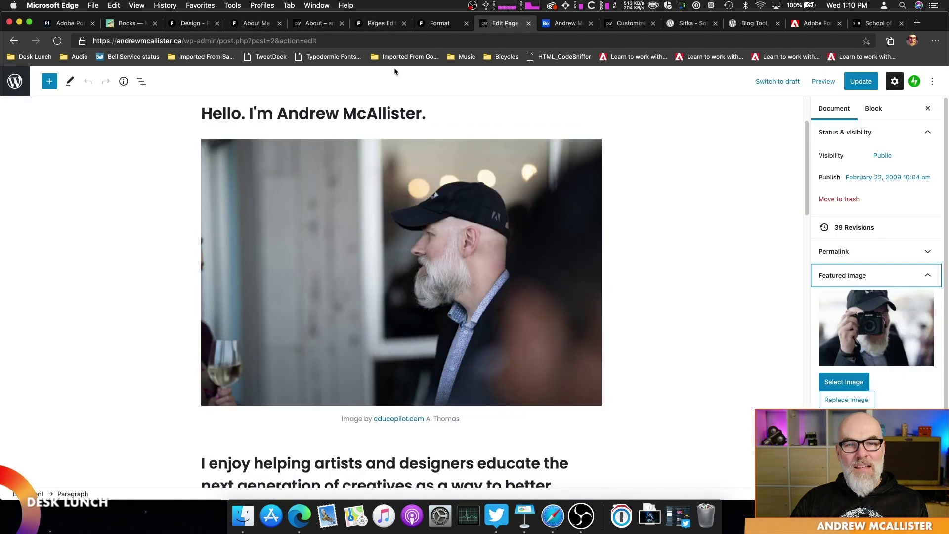
pyautogui.scroll(2, 85, 151)
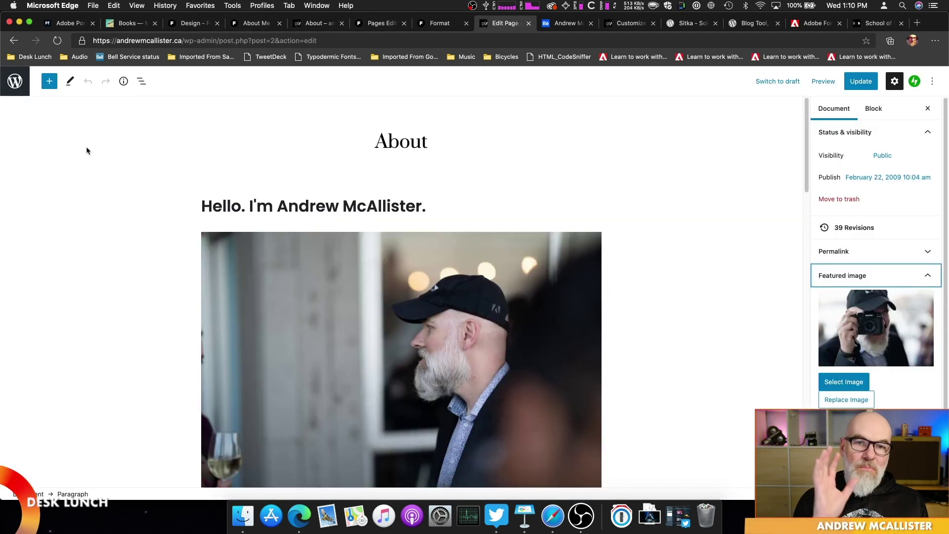
pyautogui.click(20, 43)
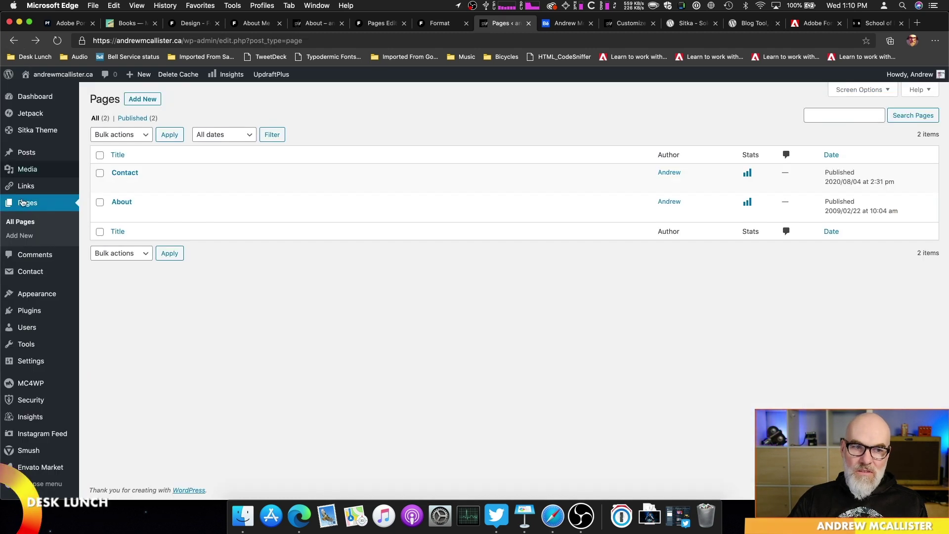
pyautogui.moveTo(38, 157)
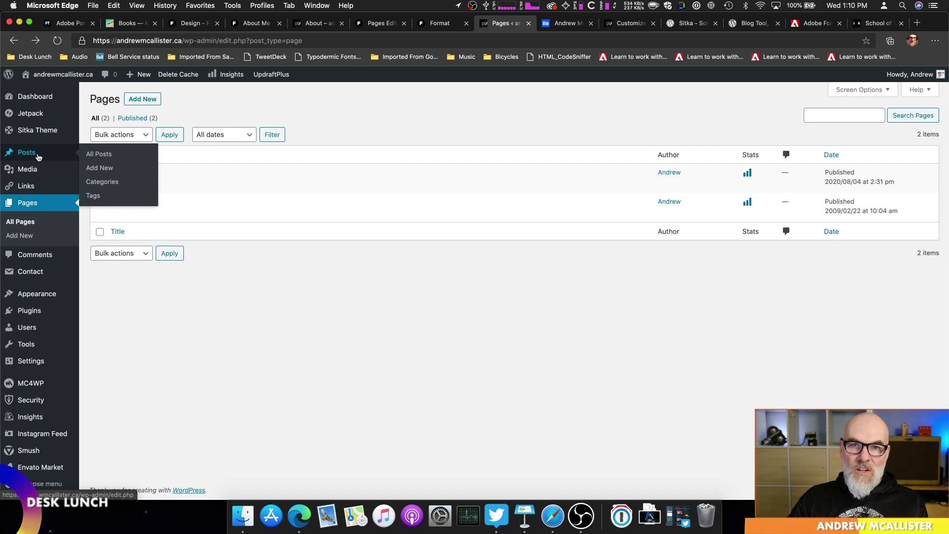
pyautogui.click(38, 156)
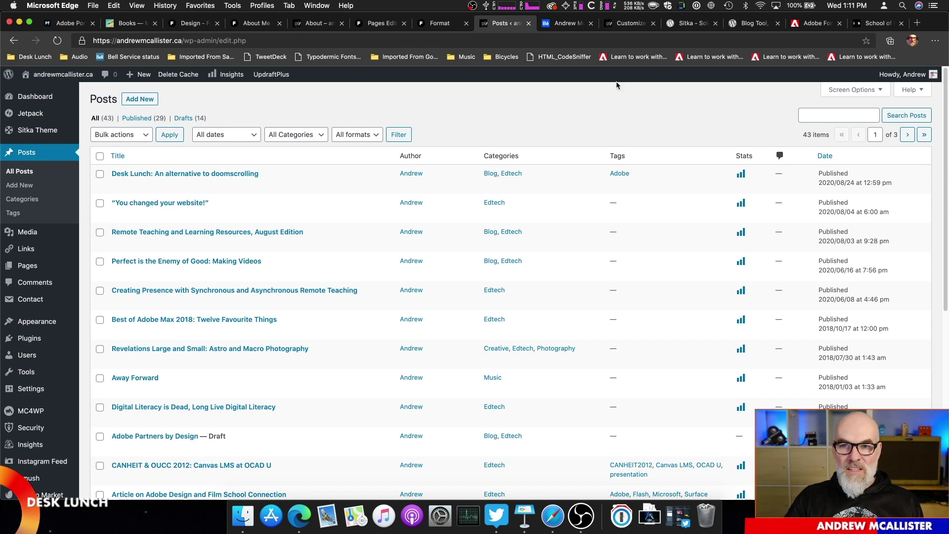
# Leave the theme customizer's unpublished Additional CSS and load the WordPress site's live home page in its place
pyautogui.click(652, 23)
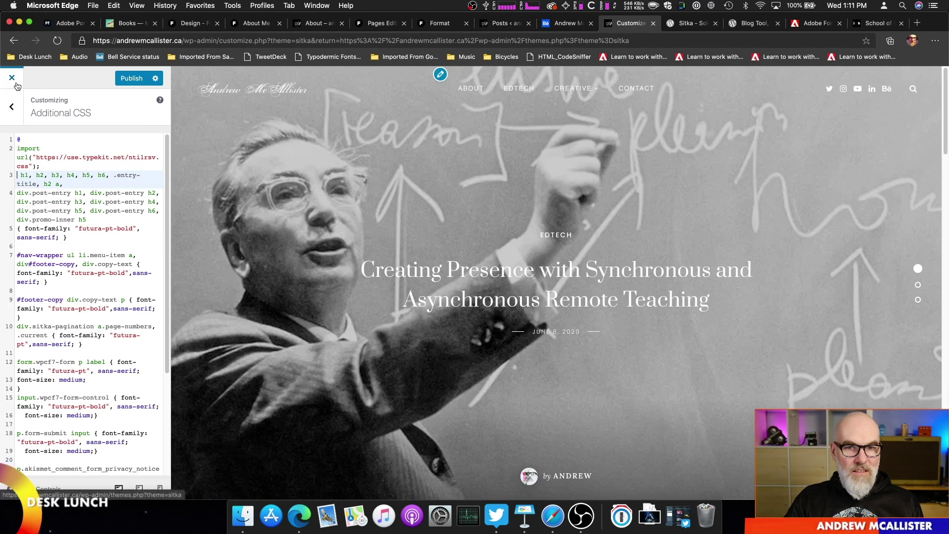
pyautogui.click(14, 81)
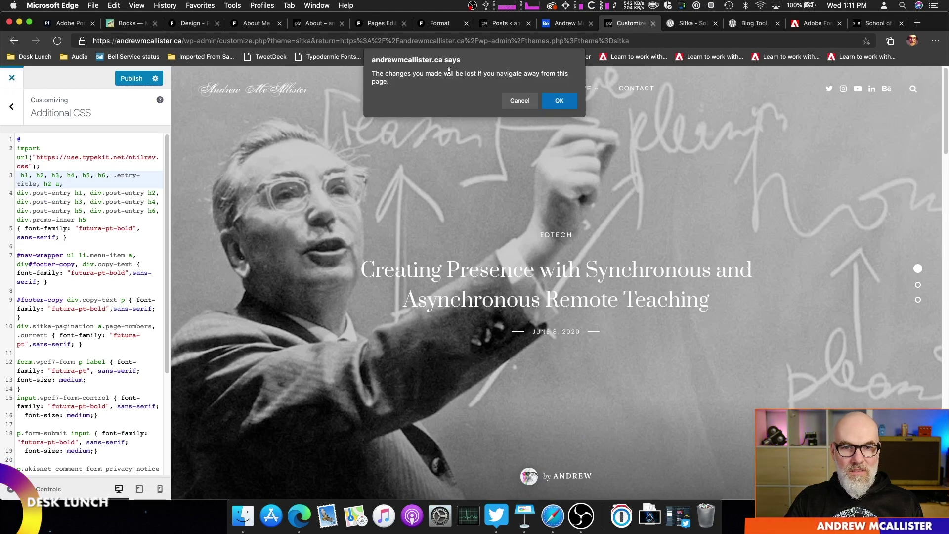
pyautogui.click(385, 41)
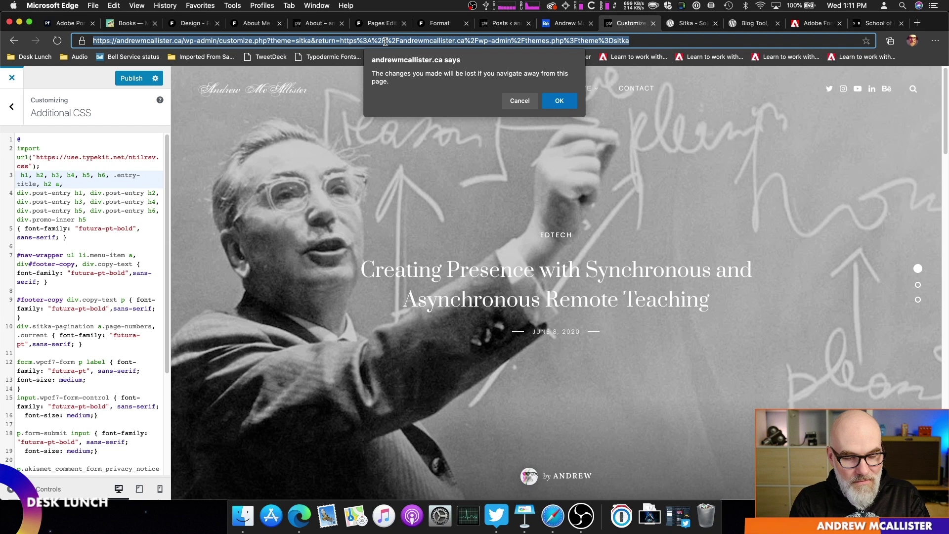
pyautogui.write('andrewmcallister.ca')
pyautogui.press('Return')
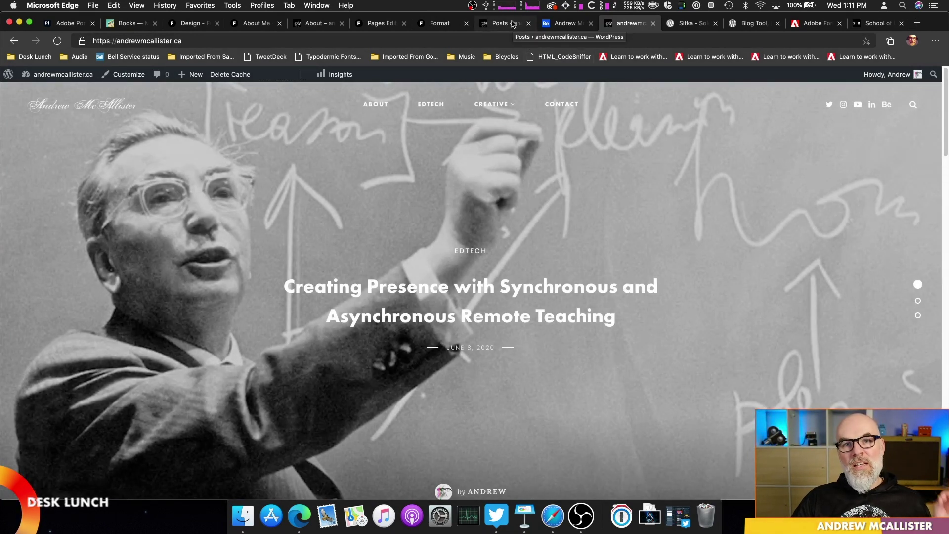
# Compare the live home page's navigation entries with the categories in the WordPress posts list
pyautogui.moveTo(505, 128)
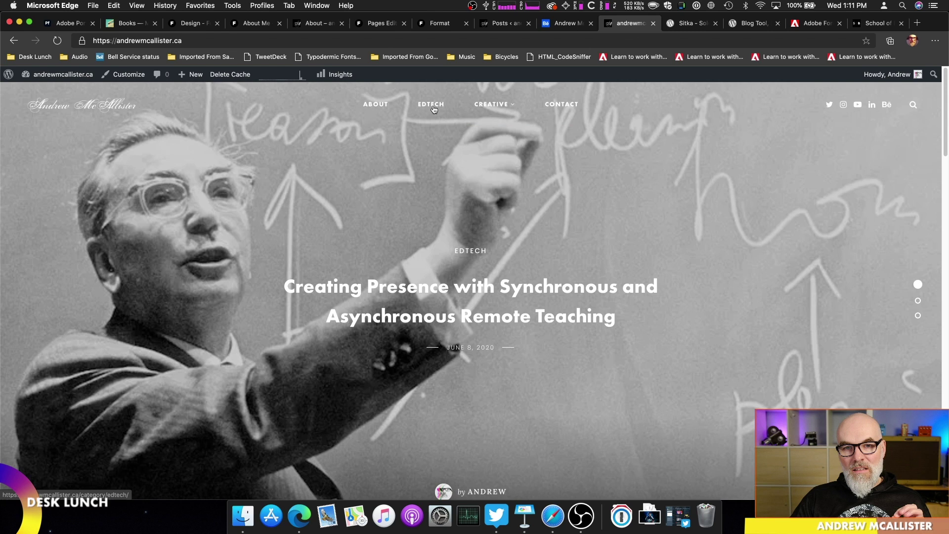
pyautogui.moveTo(480, 110)
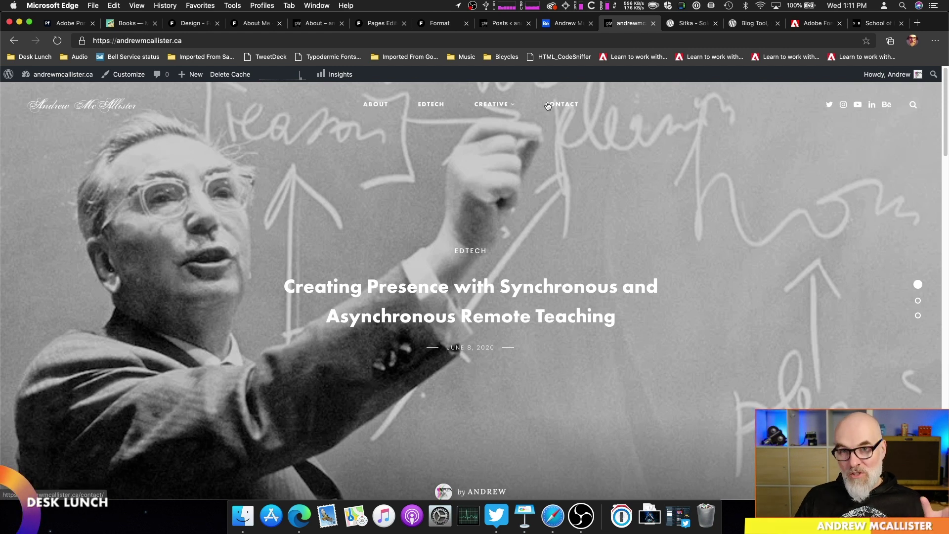
pyautogui.click(511, 22)
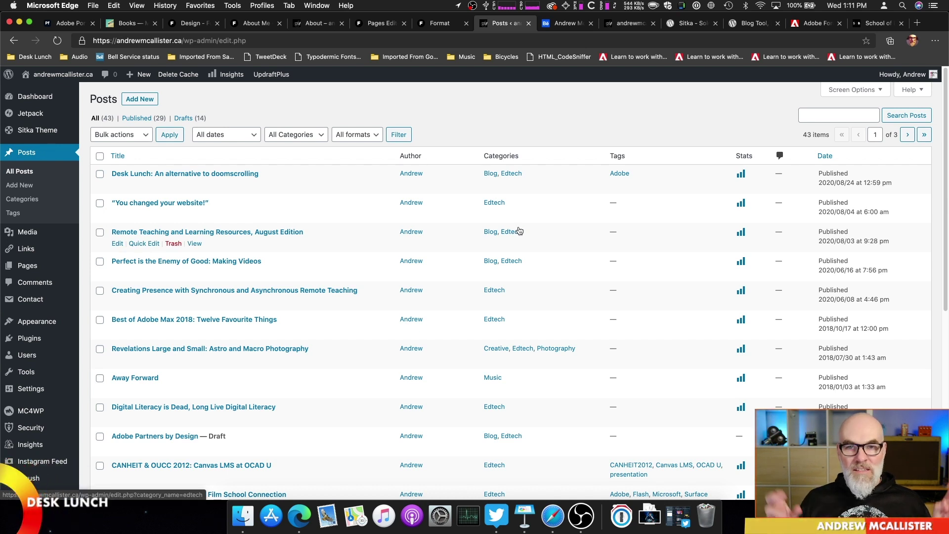
pyautogui.click(603, 26)
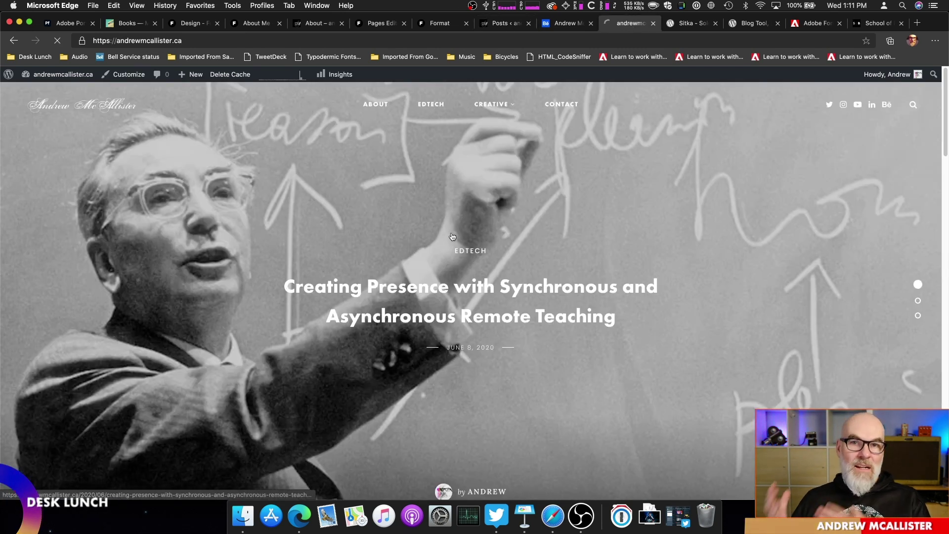
# Look through the posts in the live site's Edtech category and go to its second page
pyautogui.click(452, 237)
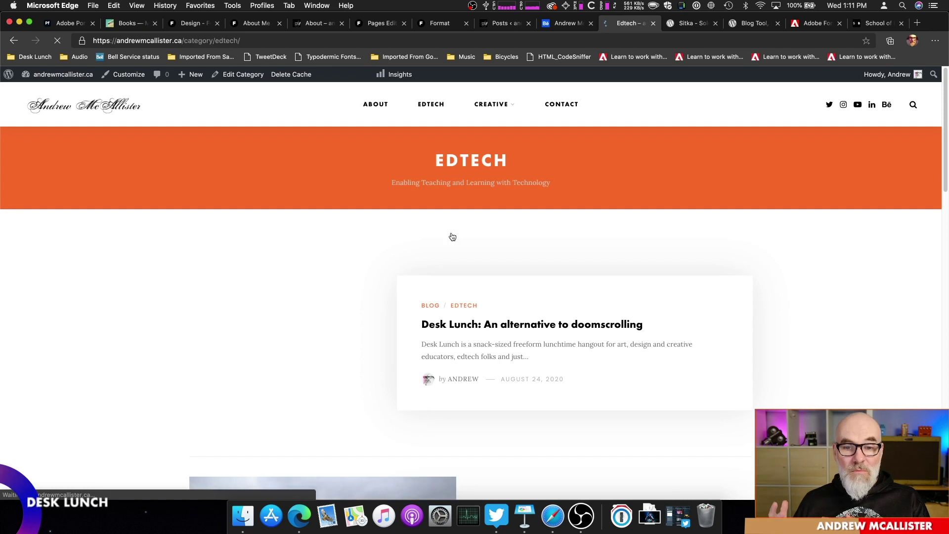
pyautogui.scroll(-10, 479, 287)
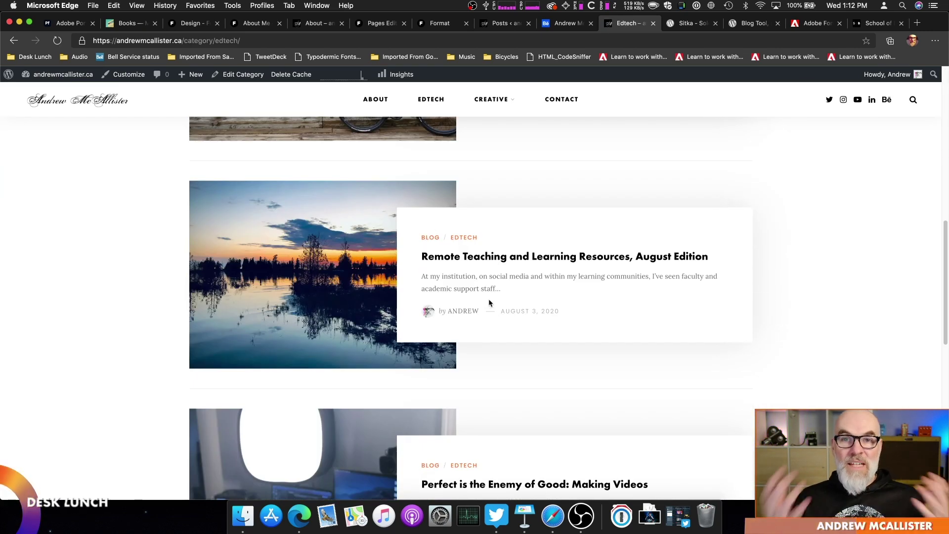
pyautogui.scroll(-10, 488, 298)
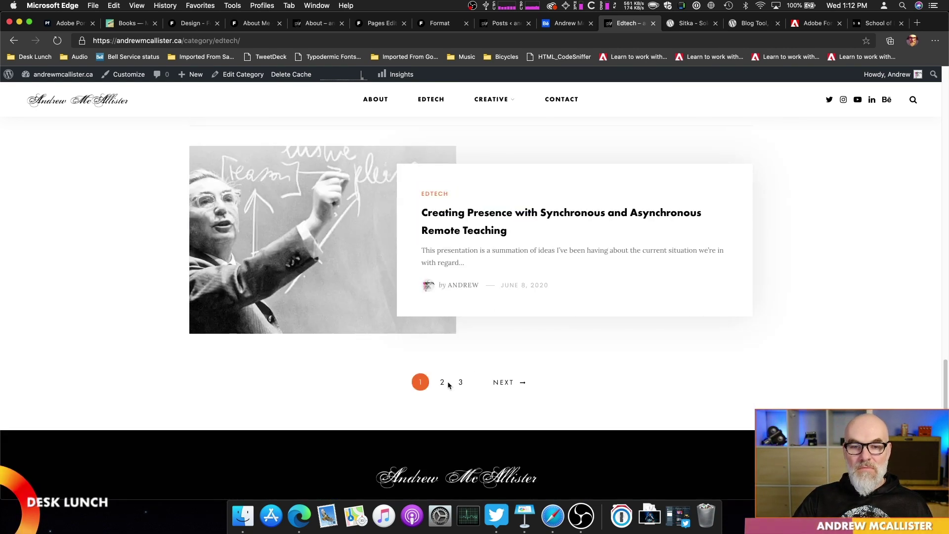
pyautogui.click(444, 382)
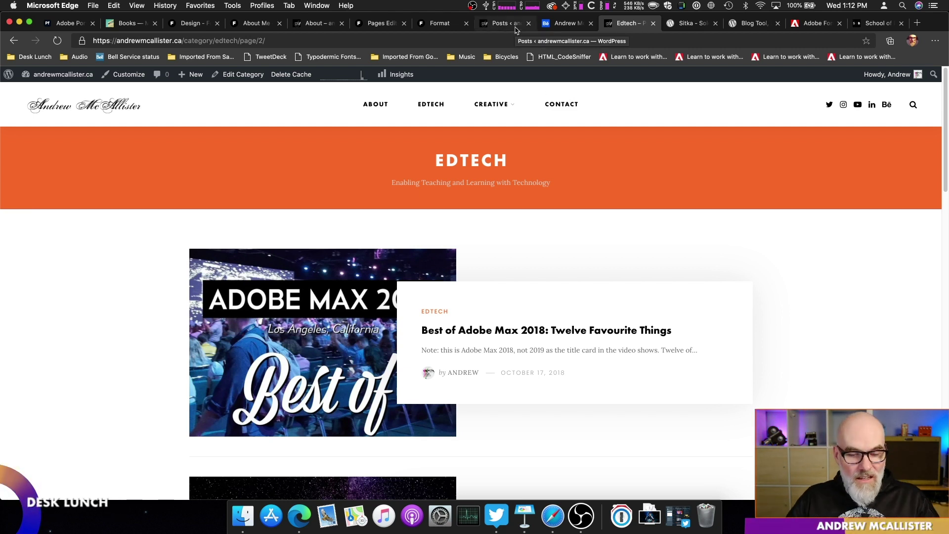
# Open the edudoodle.com portfolio in a new browser tab
pyautogui.press('super+t')
pyautogui.write('giu')
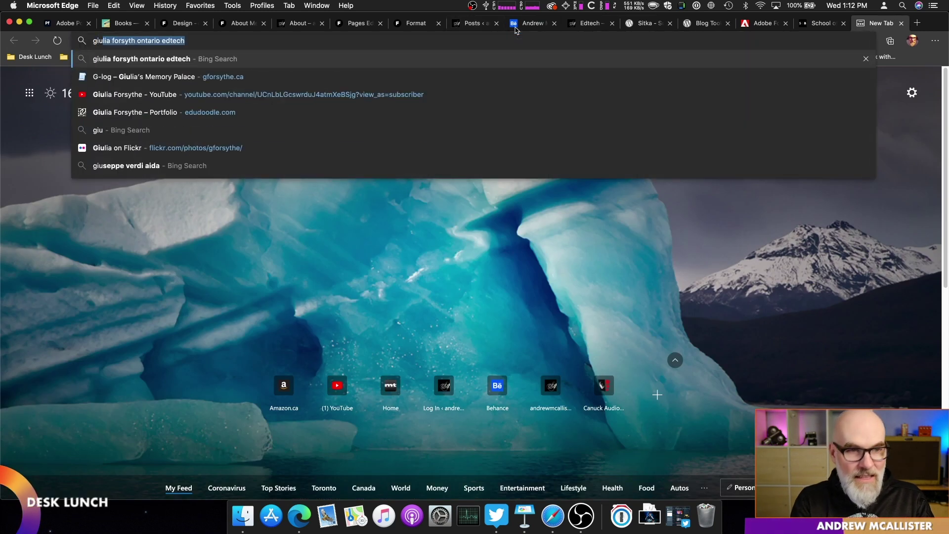
pyautogui.press('Down')
pyautogui.press('Down')
pyautogui.press('Down')
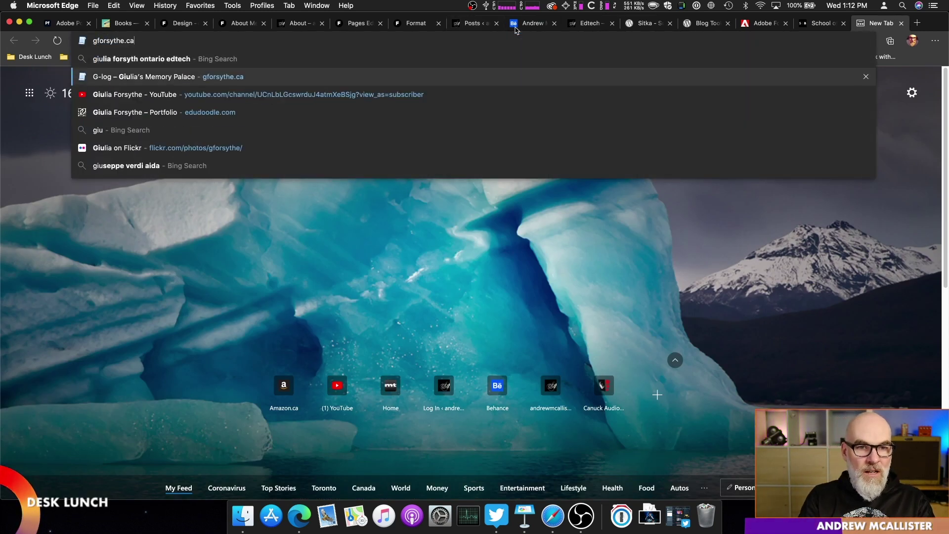
pyautogui.press('Return')
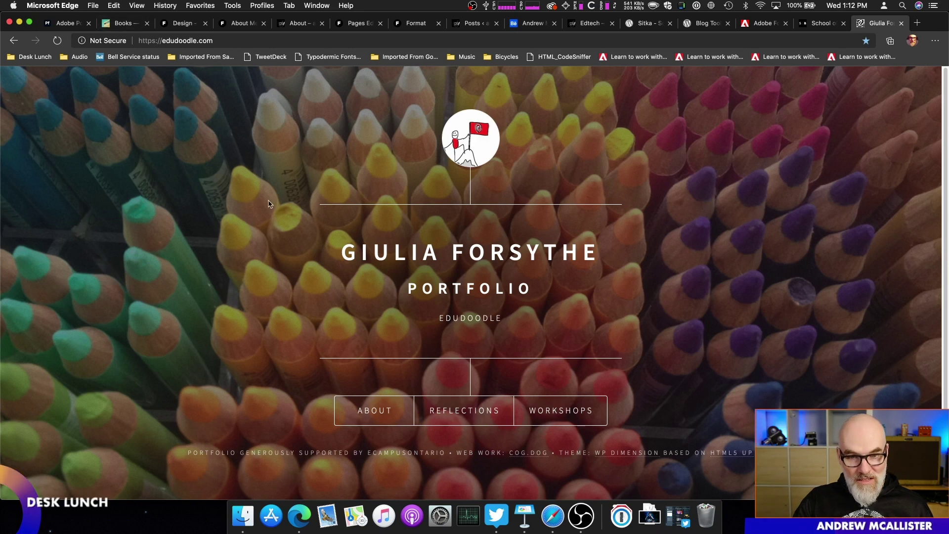
# Open the cog.dog web work credit from the portfolio's footer in a new tab and show that site
pyautogui.rightClick(541, 456)
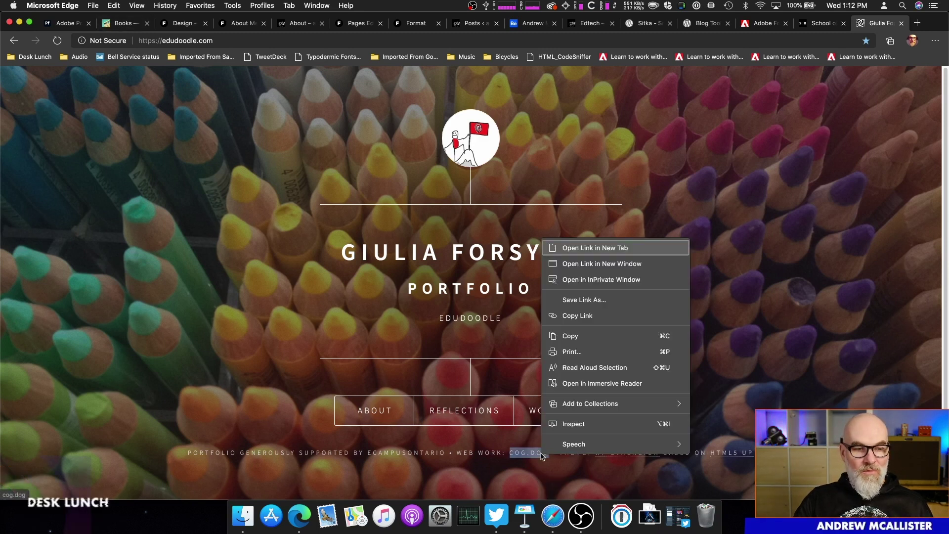
pyautogui.click(578, 250)
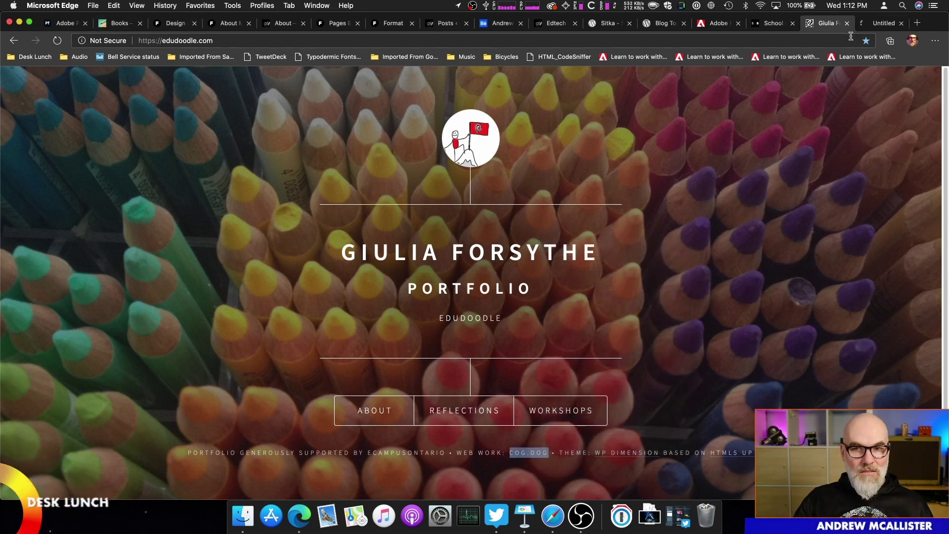
pyautogui.click(883, 23)
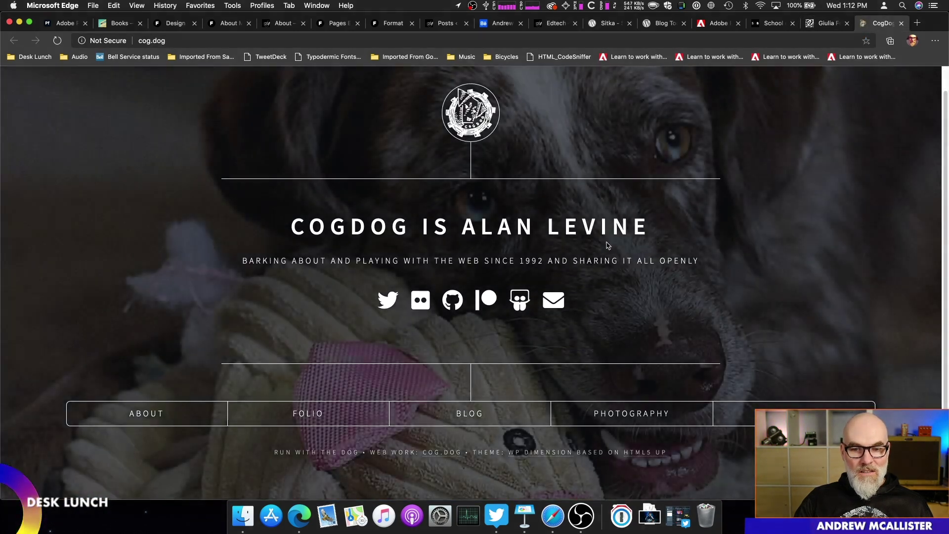
# Read the Calling Card in the About section of cog.dog and close it
pyautogui.click(165, 414)
pyautogui.scroll(-3, 254, 408)
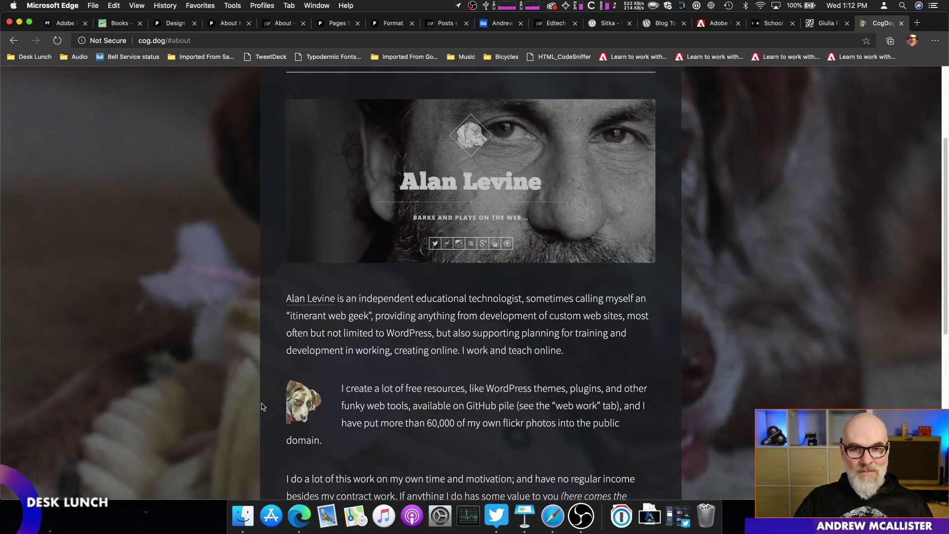
pyautogui.scroll(-3, 466, 416)
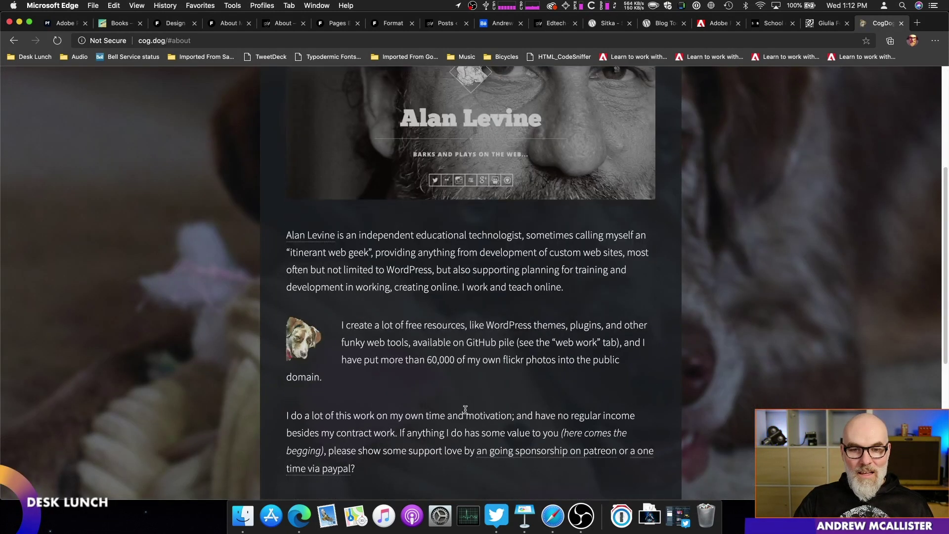
pyautogui.scroll(6, 504, 363)
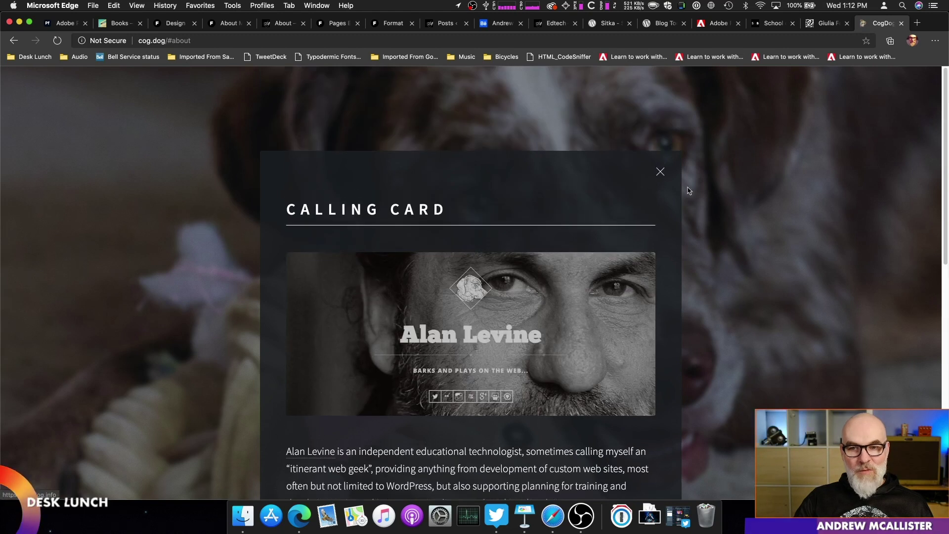
pyautogui.click(679, 329)
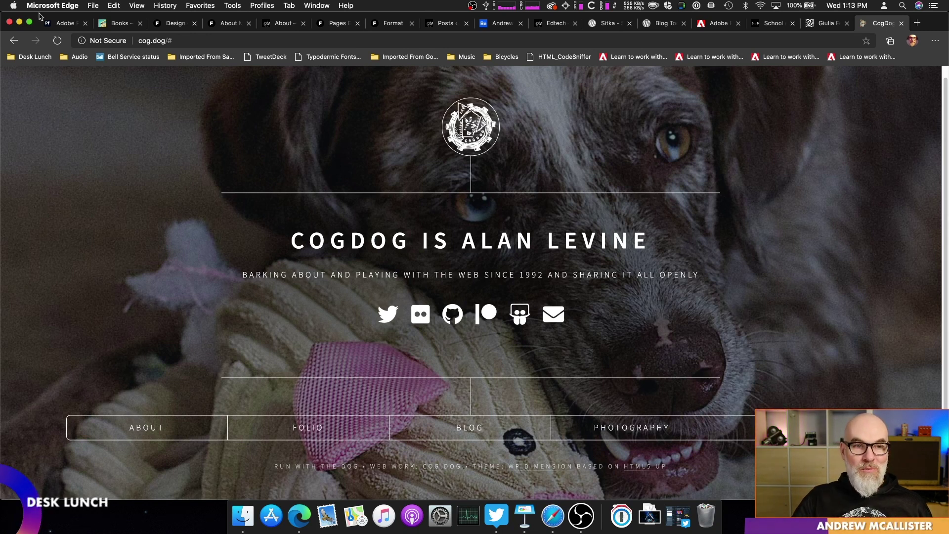
# Return to the Adobe Portfolio editor and show the beginning of the site's project grid
pyautogui.click(50, 23)
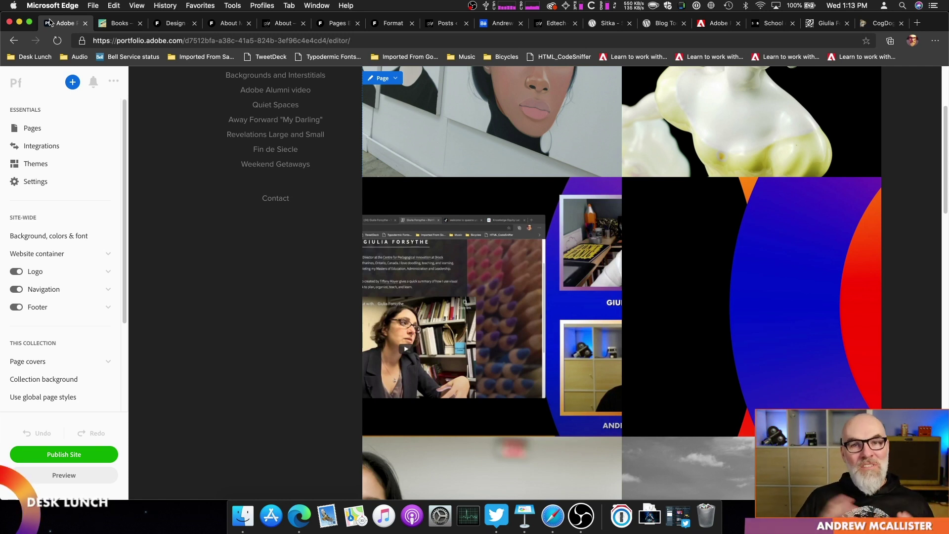
pyautogui.scroll(3, 282, 158)
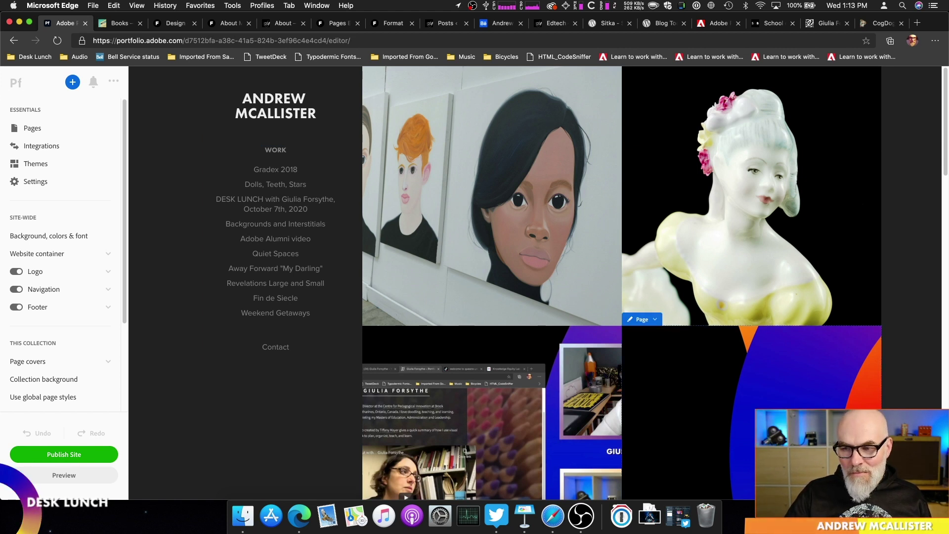
# Switch to Keynote and look over its slideshow playback options without starting one
pyautogui.press('super+Tab')
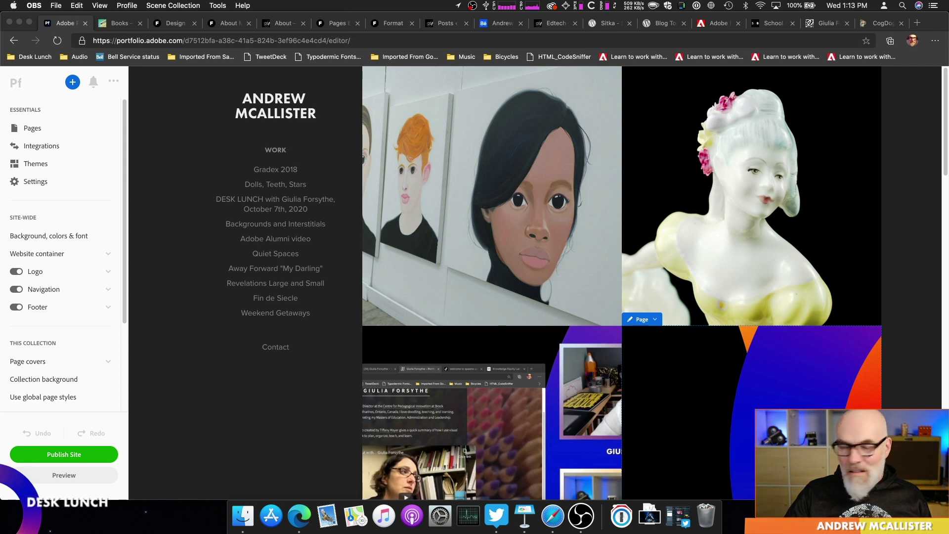
pyautogui.press('super+Tab')
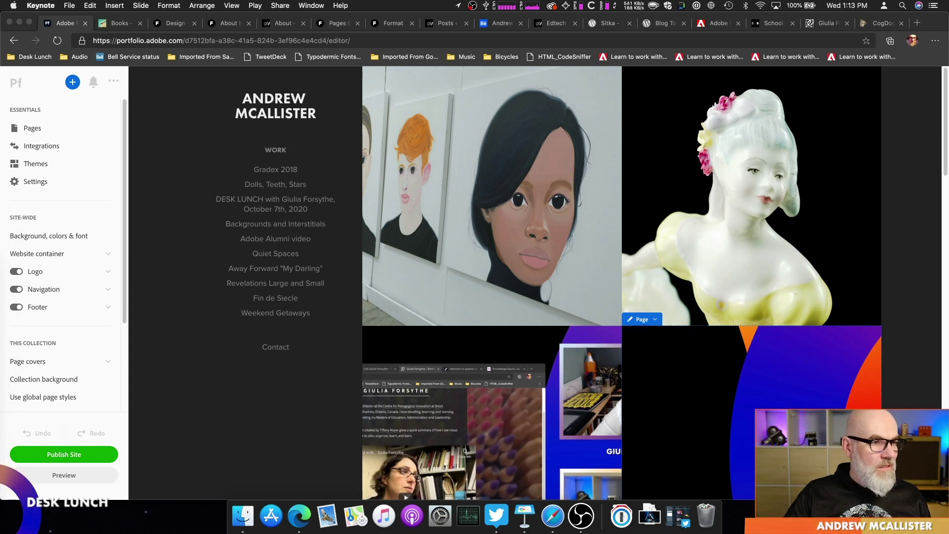
pyautogui.click(311, 5)
pyautogui.moveTo(258, 4)
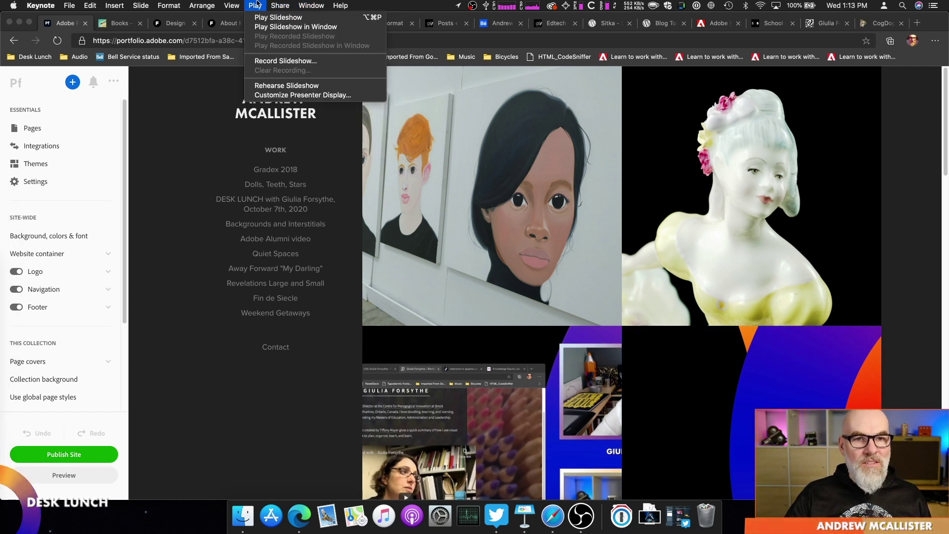
pyautogui.press('Escape')
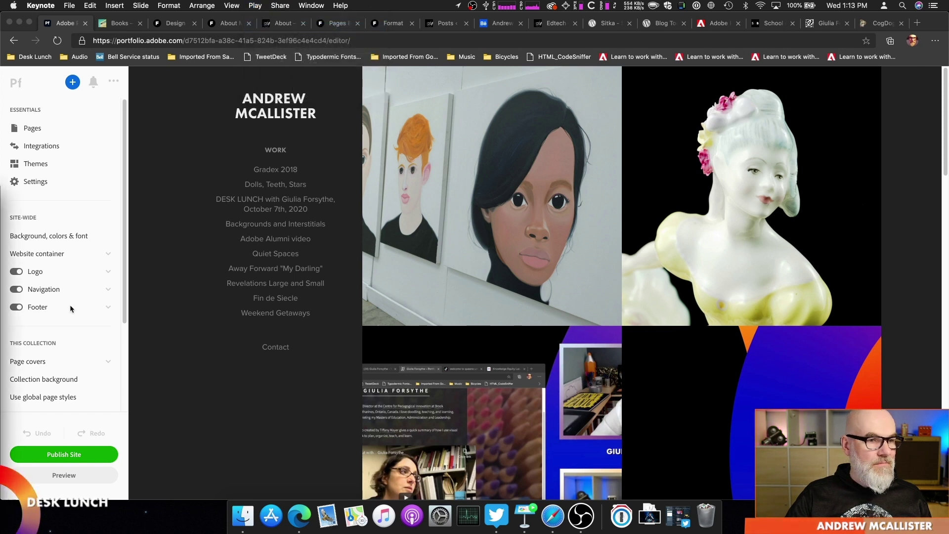